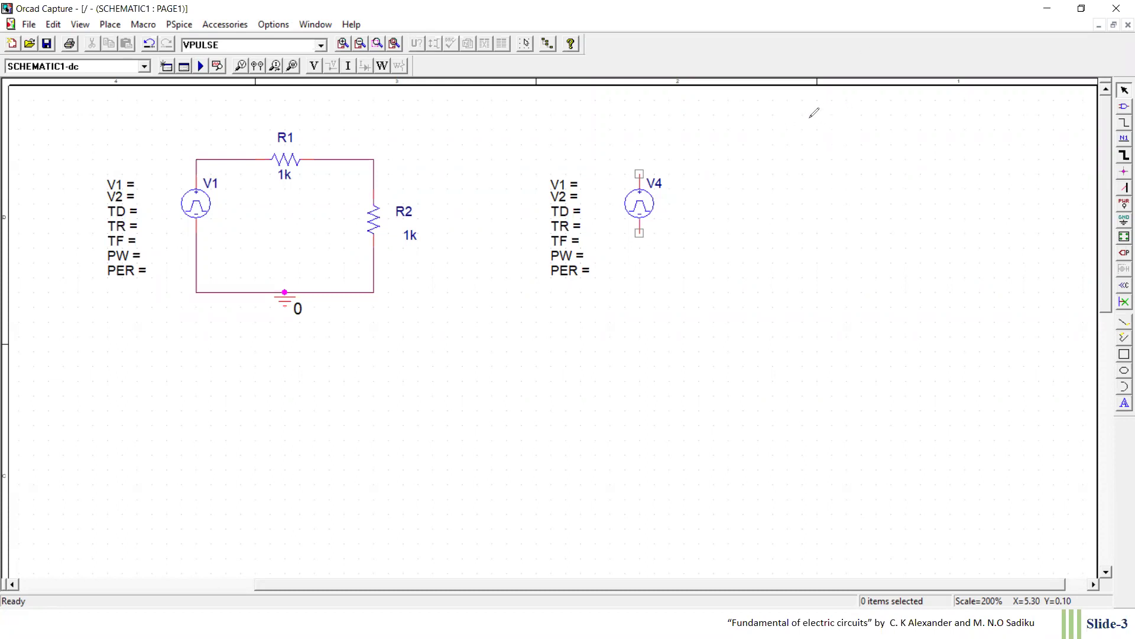
Step: Draw ink axes in the blank area beside V4 and sketch a triangular wave starting at its positive peak
left_click_drag(811, 110, 817, 255)
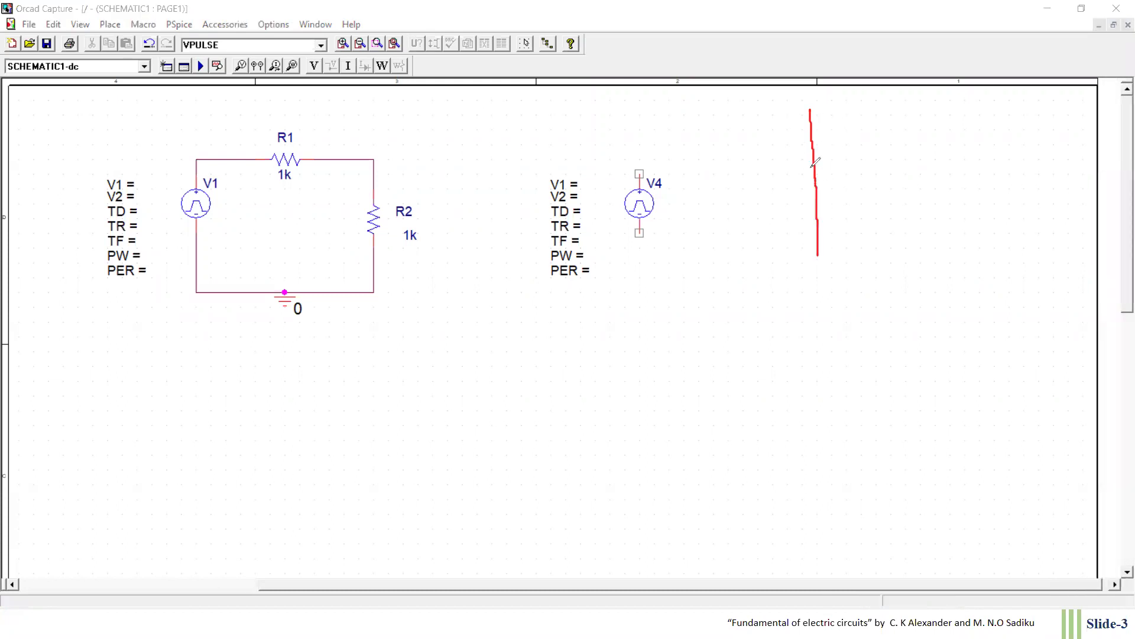
left_click_drag(800, 188, 1011, 178)
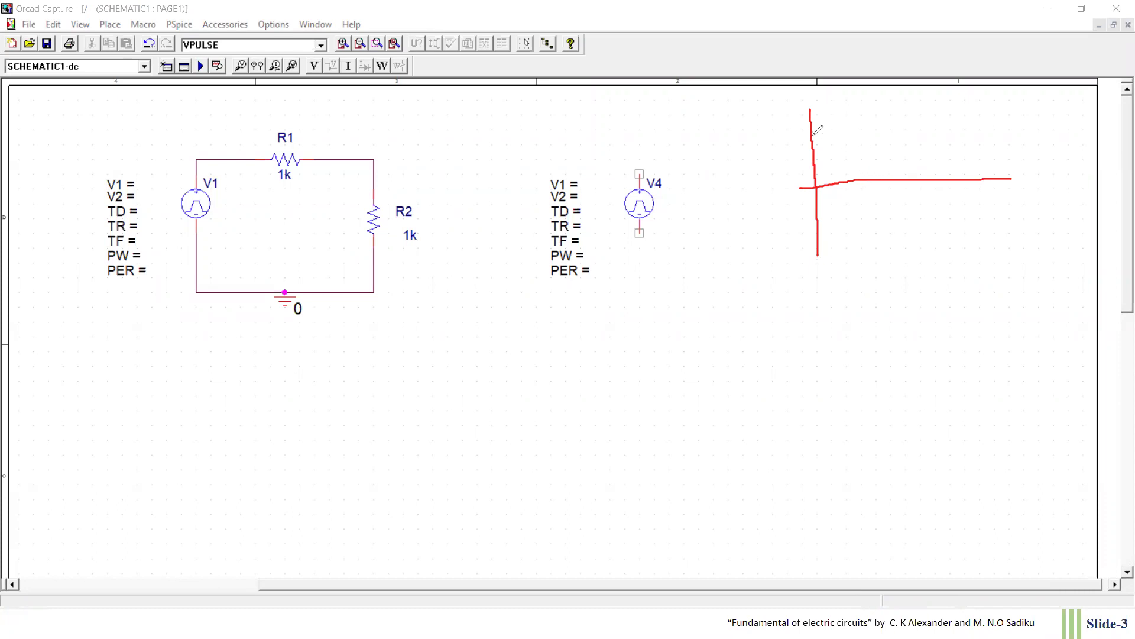
mouse_move(812, 135)
left_mouse_down()
mouse_move(891, 222)
mouse_move(934, 130)
mouse_move(967, 151)
mouse_move(1016, 218)
mouse_move(1063, 136)
left_mouse_up()
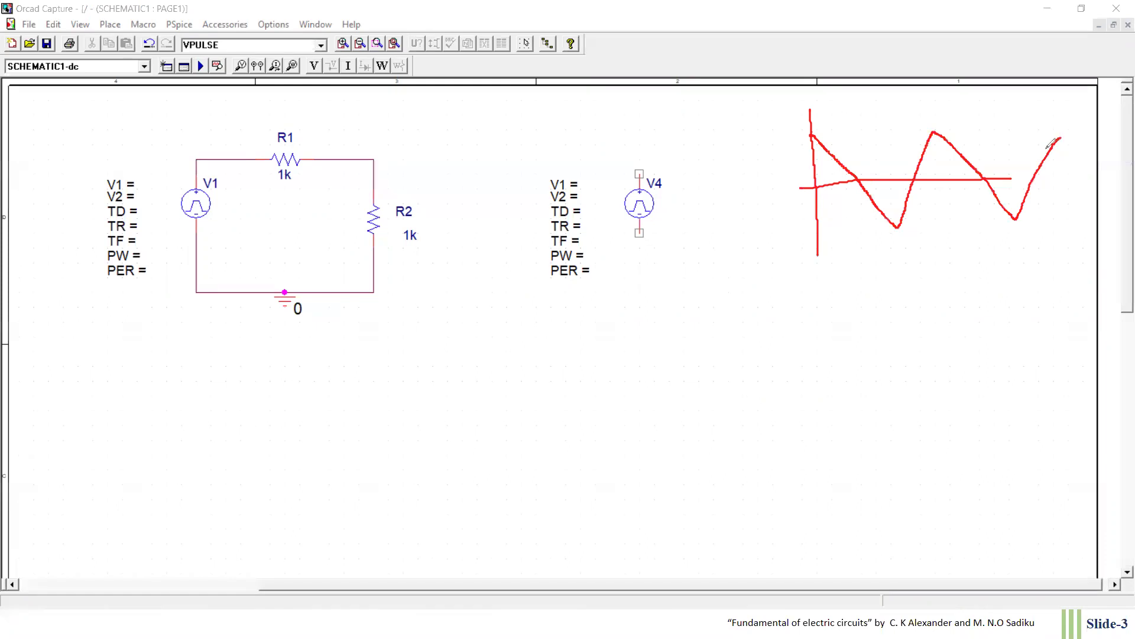
left_click_drag(1012, 177, 1071, 168)
Step: Label the sketched wave's peaks 5 and -5 with a dashed guide line, and write V1 = 5 and V2 = -5 beside V4
mouse_move(778, 133)
left_mouse_down()
mouse_move(778, 142)
mouse_move(798, 125)
left_mouse_up()
left_click_drag(814, 238, 822, 237)
left_click_drag(826, 238, 839, 236)
left_click_drag(852, 235, 858, 234)
left_click_drag(867, 234, 890, 232)
left_click_drag(768, 243, 795, 237)
left_click_drag(592, 174, 601, 173)
left_click_drag(588, 194, 607, 187)
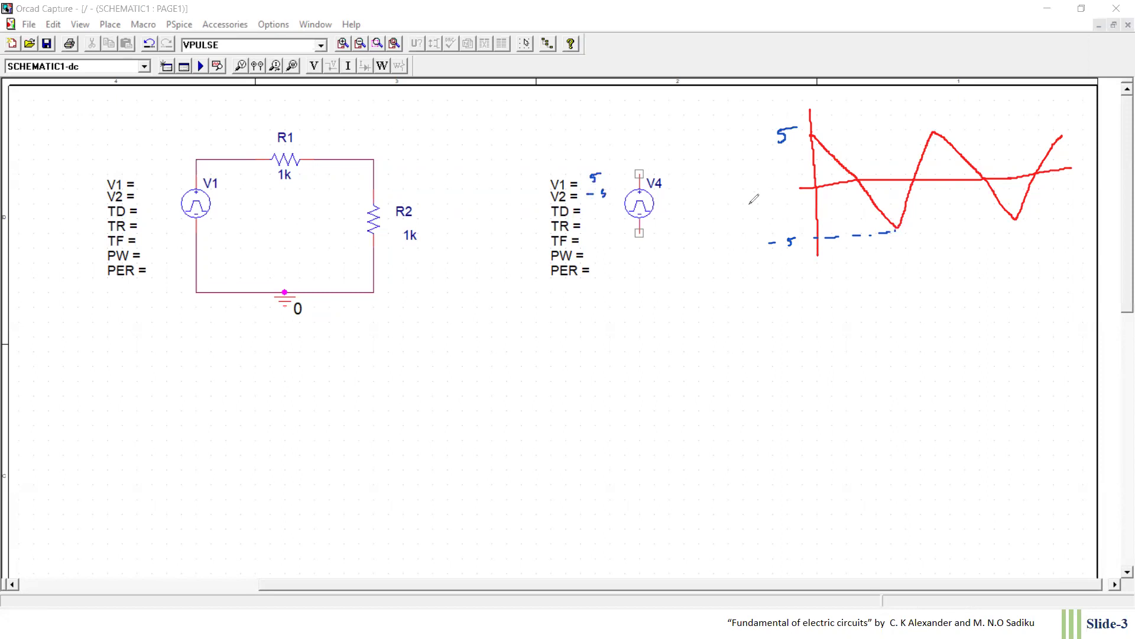
Step: Mark the sketched wave's successive turning points with dashed lines and the times 10 ms, 20 ms, 30 ms and 40 ms
left_click_drag(893, 188, 896, 227)
left_click_drag(880, 161, 880, 171)
left_click_drag(883, 170, 900, 170)
left_click_drag(904, 164, 901, 171)
mouse_move(938, 135)
left_mouse_down()
mouse_move(945, 198)
mouse_move(1013, 192)
mouse_move(1013, 211)
left_mouse_up()
left_click(1007, 160)
mouse_move(1008, 160)
left_mouse_down()
mouse_move(1061, 149)
mouse_move(1062, 172)
mouse_move(1072, 188)
mouse_move(1092, 187)
mouse_move(1085, 195)
left_mouse_up()
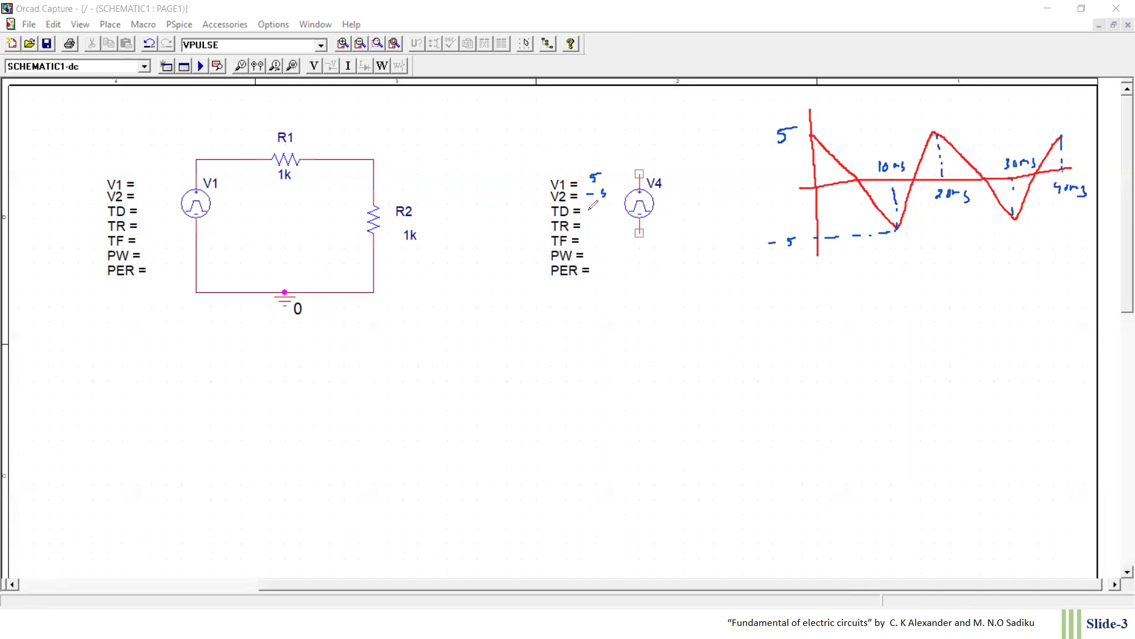
Step: Write .01n for V4's TD and sketch a second set of axes with a rising edge ending in a flat section labelled PW
left_click_drag(597, 206, 618, 207)
left_click_drag(862, 320, 865, 434)
left_click_drag(853, 395, 995, 373)
mouse_move(865, 433)
left_mouse_down()
mouse_move(870, 482)
mouse_move(919, 331)
left_mouse_up()
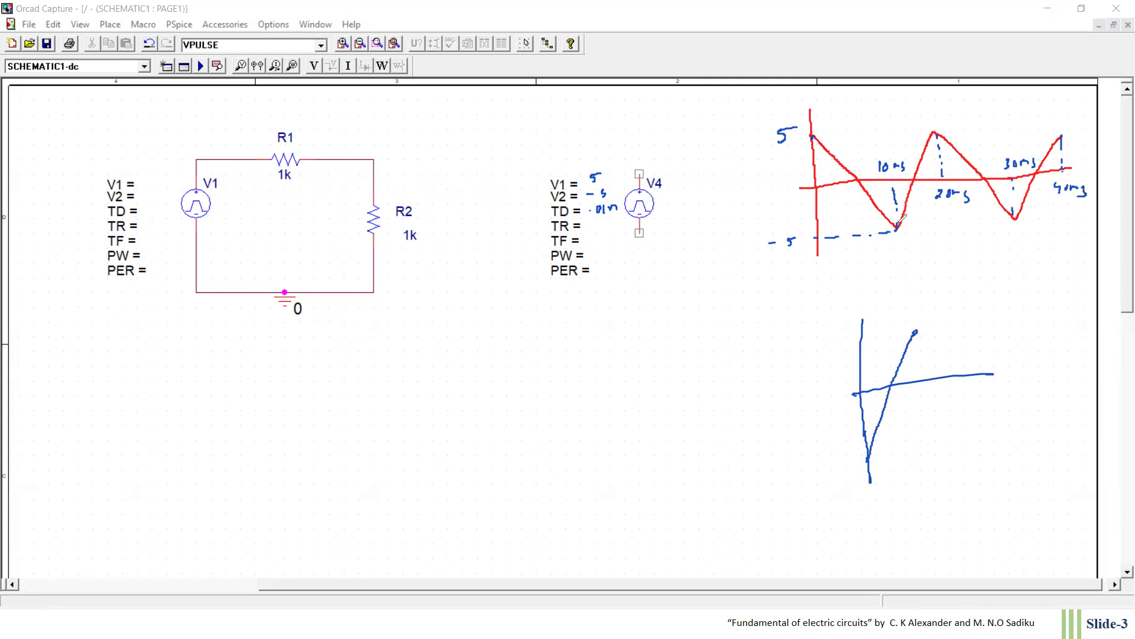
left_click_drag(932, 131, 935, 133)
mouse_move(916, 331)
left_mouse_down()
mouse_move(965, 322)
mouse_move(937, 310)
mouse_move(955, 302)
left_mouse_up()
Step: Write the expression 2(TR+TF+PW) above the second sketch, underline TR and TF, and add 2PW below it
mouse_move(943, 253)
left_mouse_down()
mouse_move(945, 270)
mouse_move(982, 290)
mouse_move(982, 277)
mouse_move(1032, 247)
mouse_move(1027, 260)
left_mouse_up()
mouse_move(1039, 248)
left_mouse_down()
mouse_move(1038, 261)
mouse_move(1046, 246)
left_mouse_up()
left_click_drag(1039, 254, 1057, 252)
mouse_move(1053, 247)
left_mouse_down()
mouse_move(1053, 259)
mouse_move(1068, 244)
left_mouse_up()
mouse_move(1063, 245)
left_mouse_down()
mouse_move(1063, 260)
mouse_move(1085, 247)
mouse_move(1075, 299)
left_mouse_up()
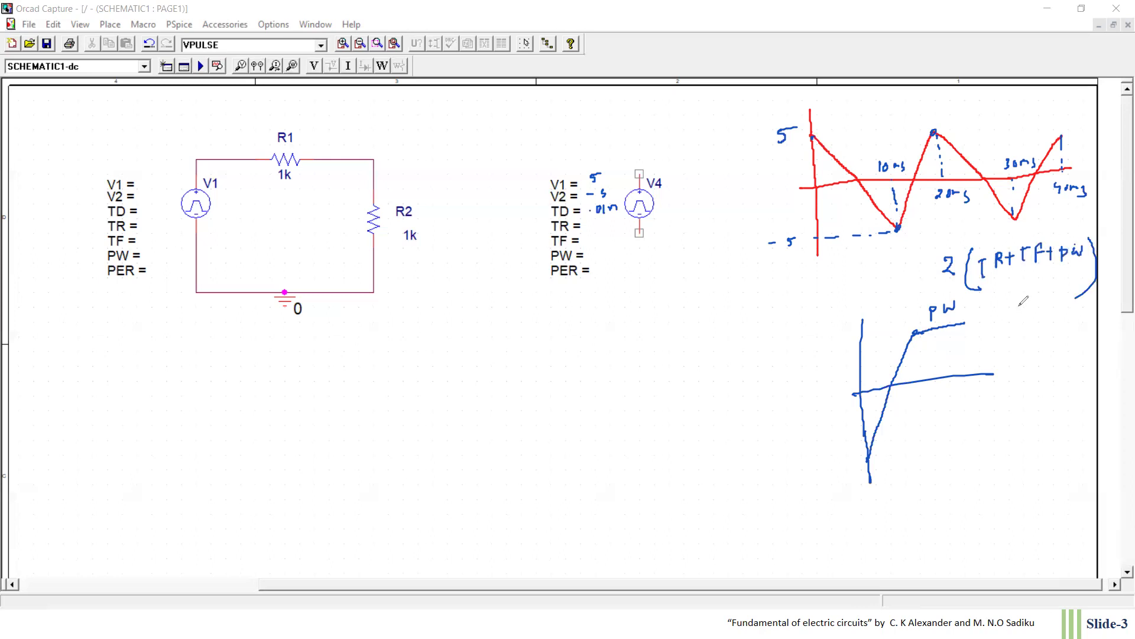
mouse_move(987, 290)
left_mouse_down()
mouse_move(1033, 276)
mouse_move(1017, 326)
mouse_move(1027, 331)
left_mouse_up()
mouse_move(1035, 308)
left_mouse_down()
mouse_move(1034, 329)
mouse_move(1062, 307)
left_mouse_up()
Step: Write the remaining timing values beside V4: TR 10m, TF 10m, PW .01n and PER 20 ms
mouse_move(592, 234)
left_mouse_down()
mouse_move(613, 240)
mouse_move(611, 225)
mouse_move(606, 256)
mouse_move(637, 251)
left_mouse_up()
left_click(598, 256)
left_click(622, 251)
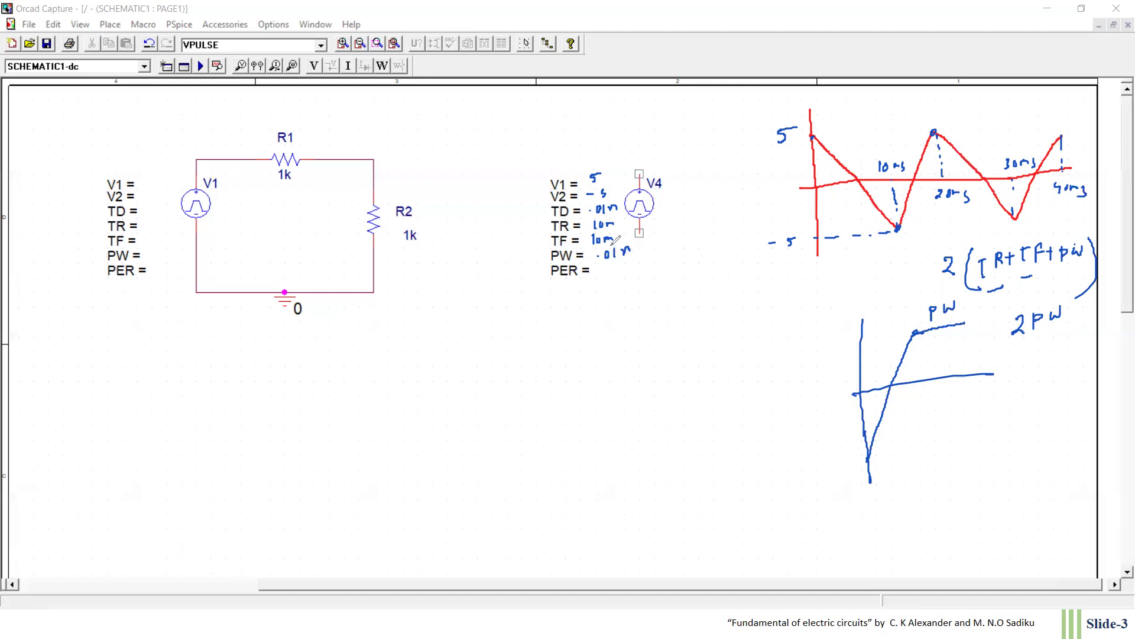
left_click_drag(603, 270, 633, 271)
Step: Erase the handwritten values beside V4 and delete the unconnected V4 pulse source
left_click_drag(628, 306, 622, 251)
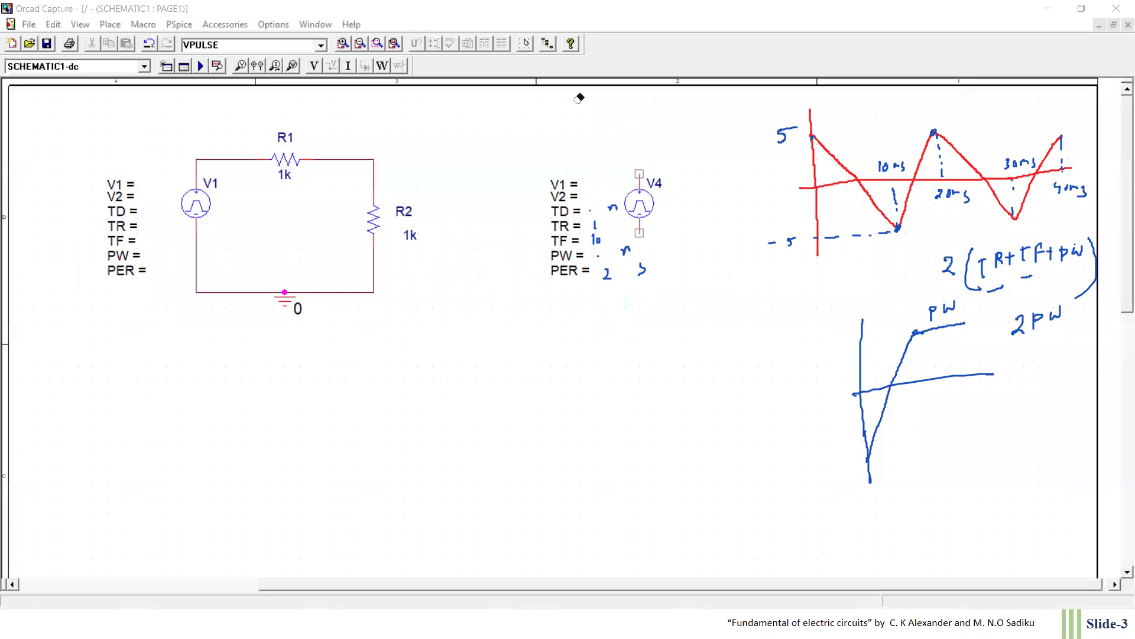
left_click_drag(535, 155, 686, 317)
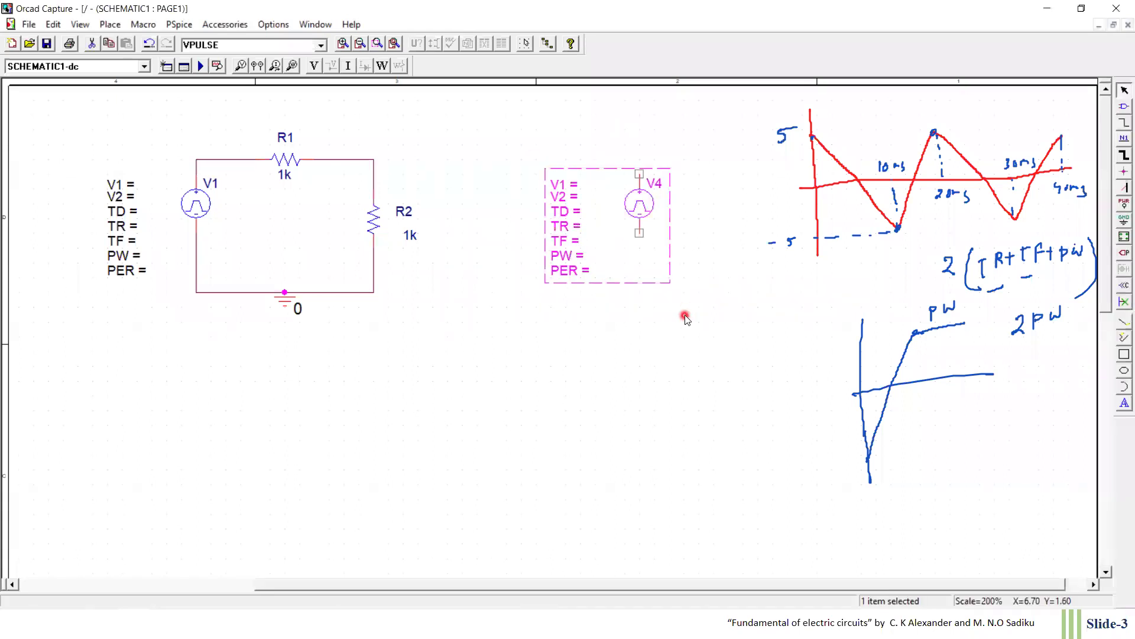
key("Delete")
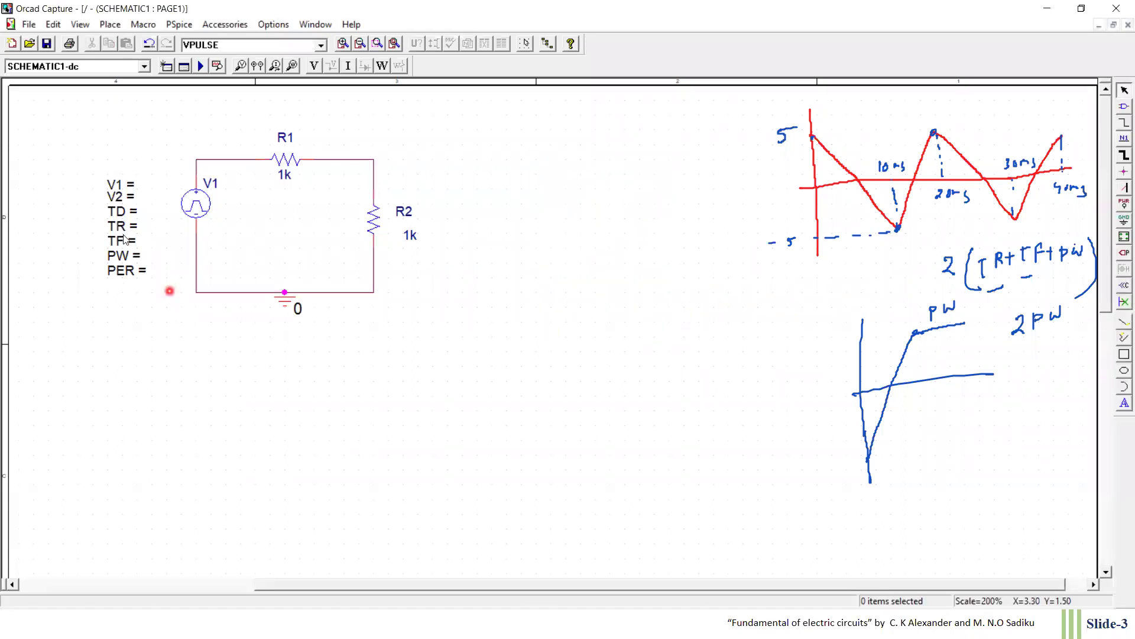
Step: Set the connected pulse source's V1 to 5, V2 to -5 and TD to .01n
double_click(120, 186)
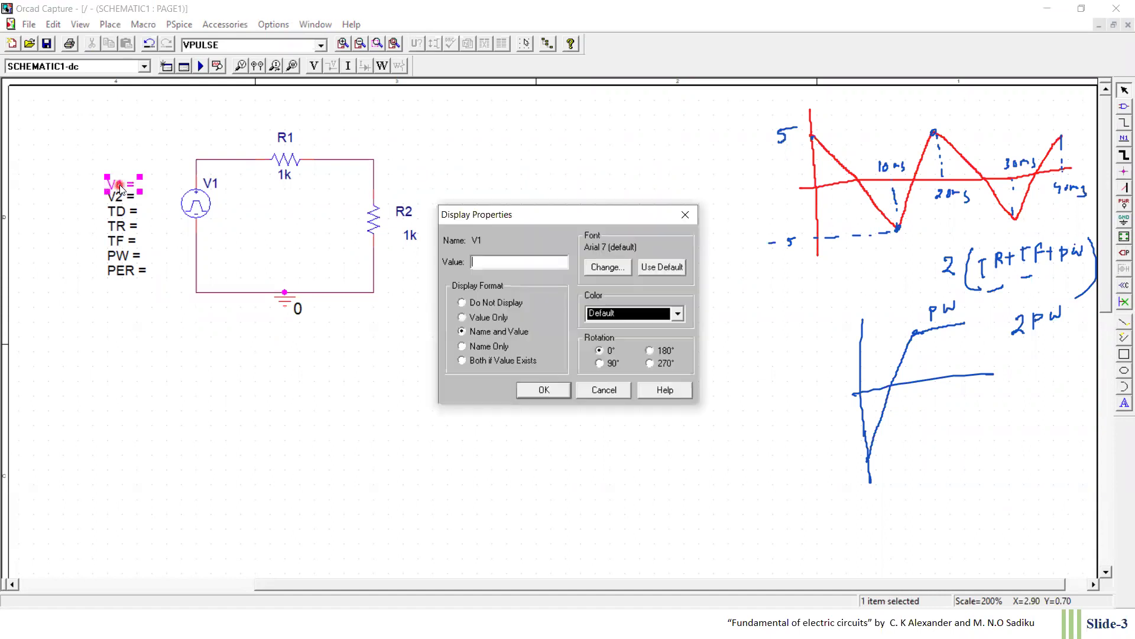
type("5")
left_click(543, 389)
double_click(123, 197)
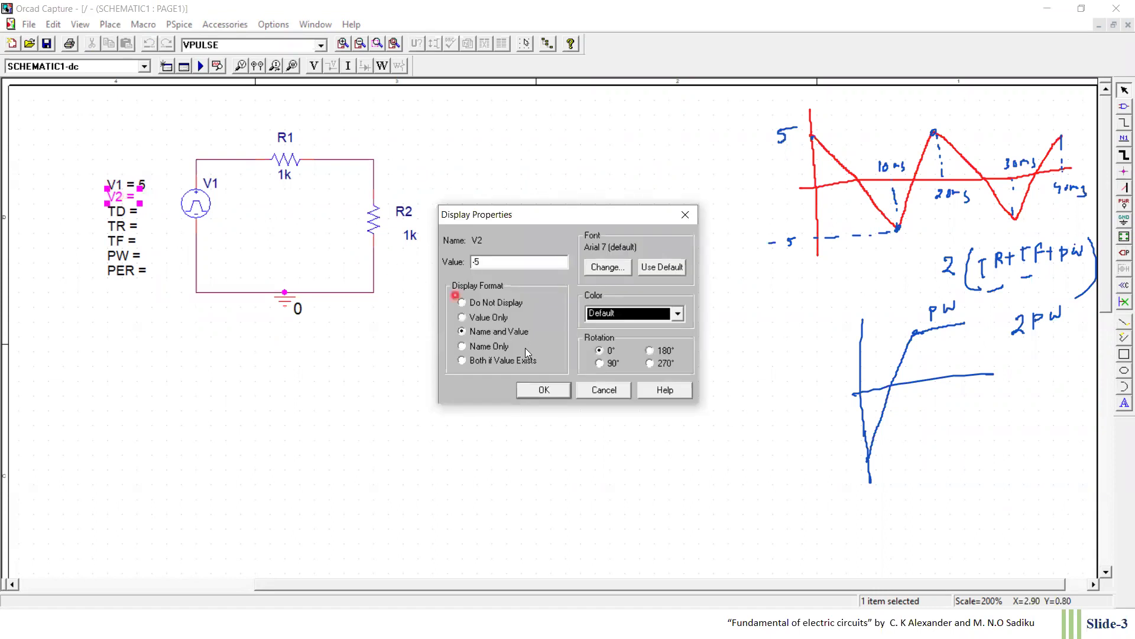
left_click(543, 389)
double_click(123, 212)
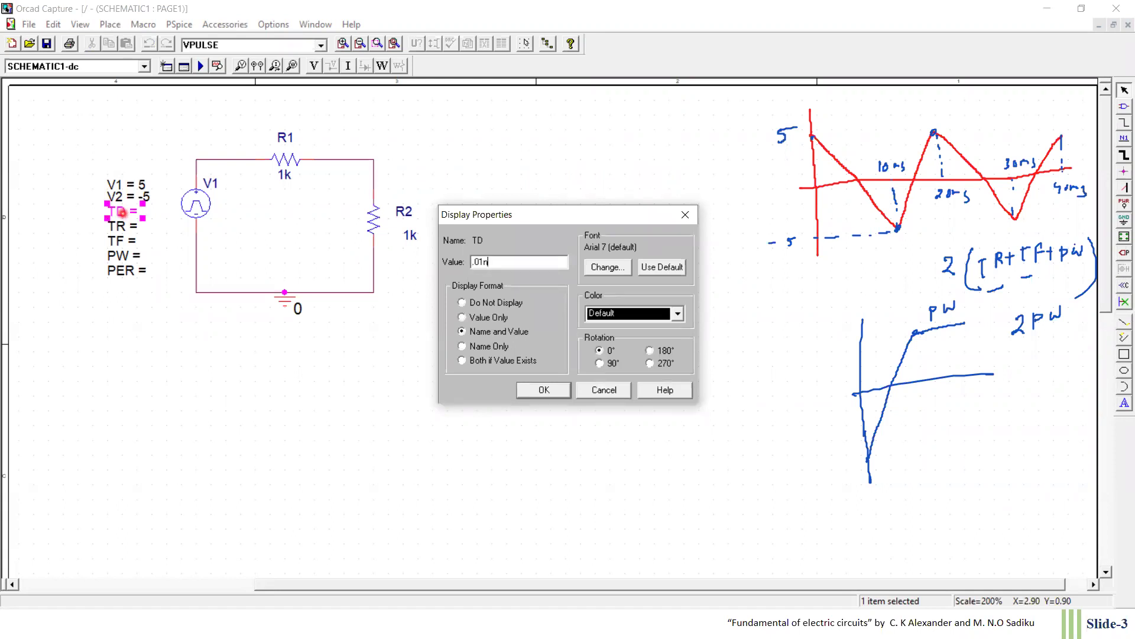
left_click(540, 389)
Step: Set the pulse source's fall time TF and rise time TR to 10m each
double_click(125, 241)
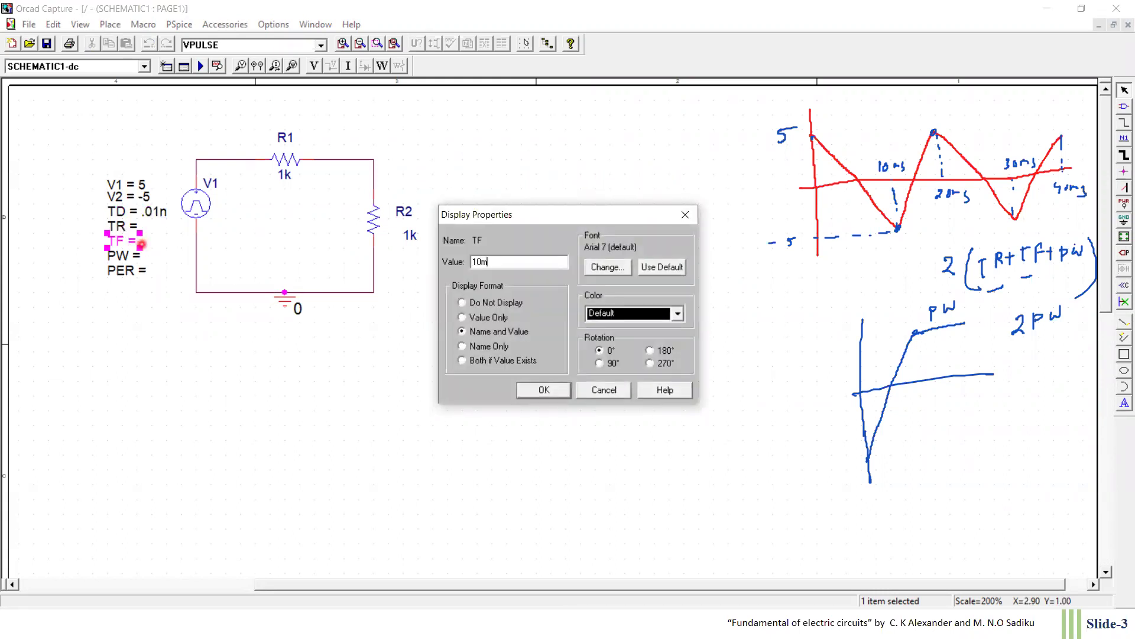
left_click(530, 391)
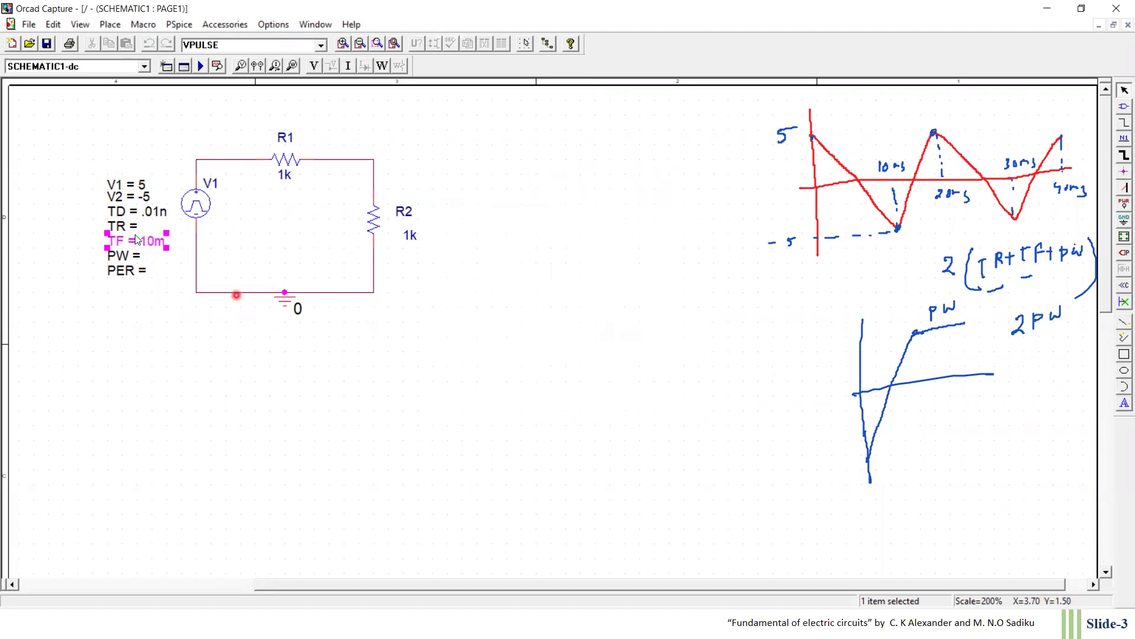
double_click(123, 227)
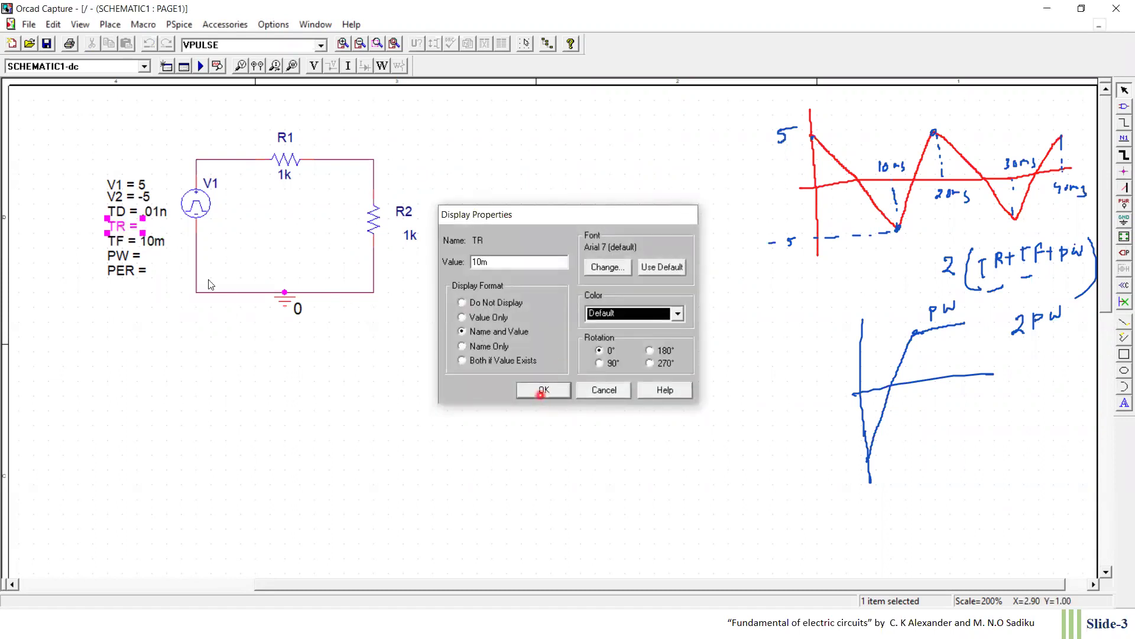
left_click(541, 390)
Step: Set the pulse source's pulse width PW to .01n and its period PER to 20m
double_click(127, 258)
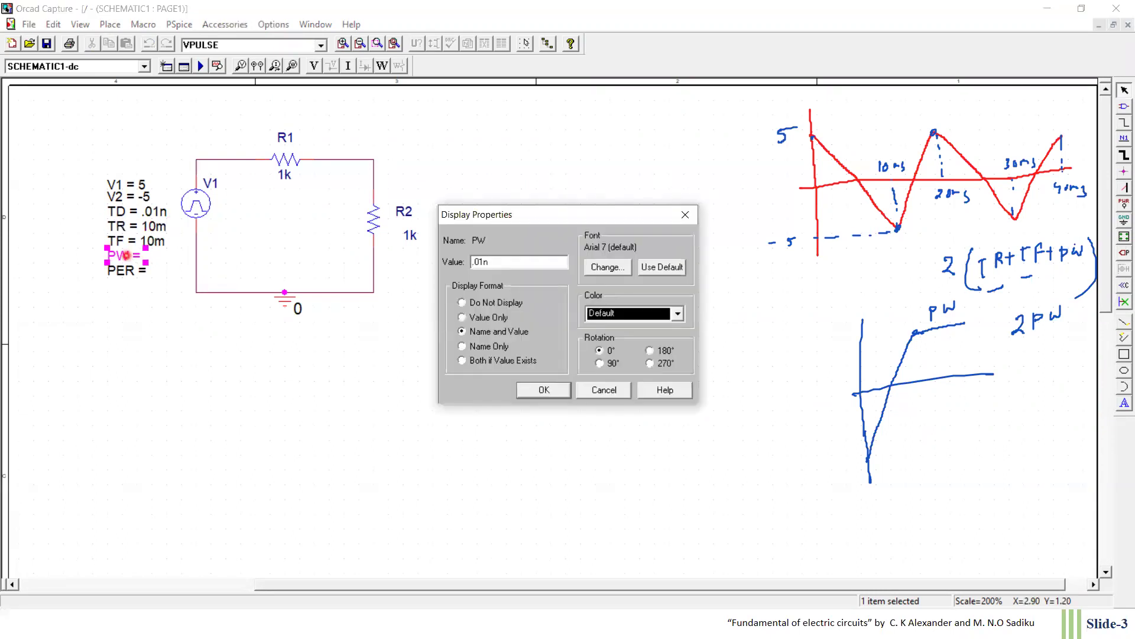
left_click(541, 390)
double_click(123, 271)
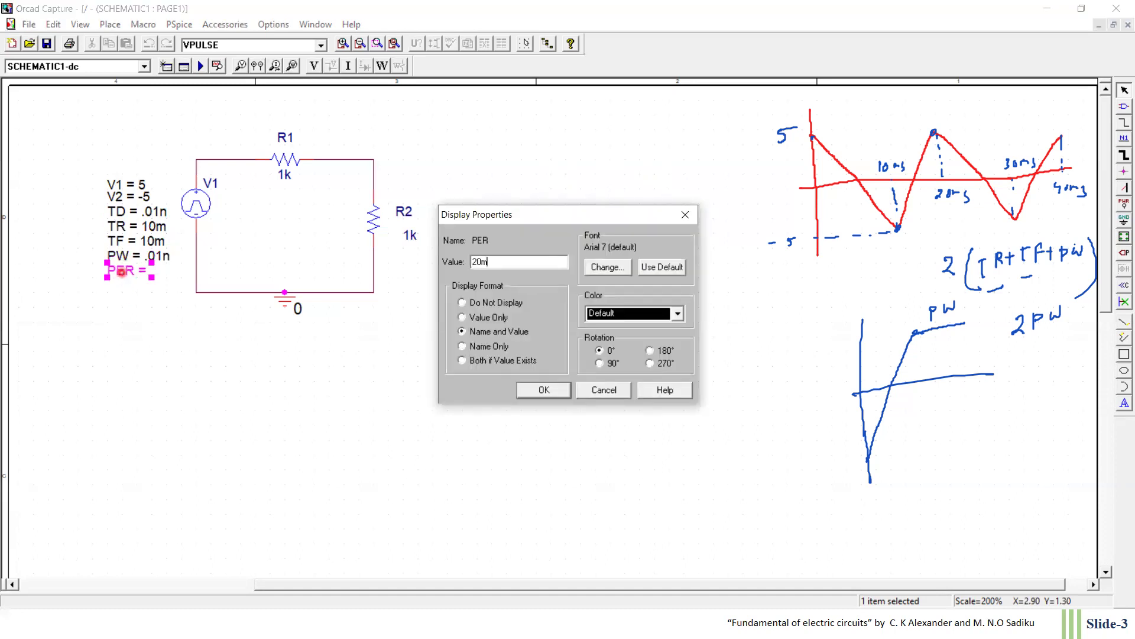
left_click(538, 389)
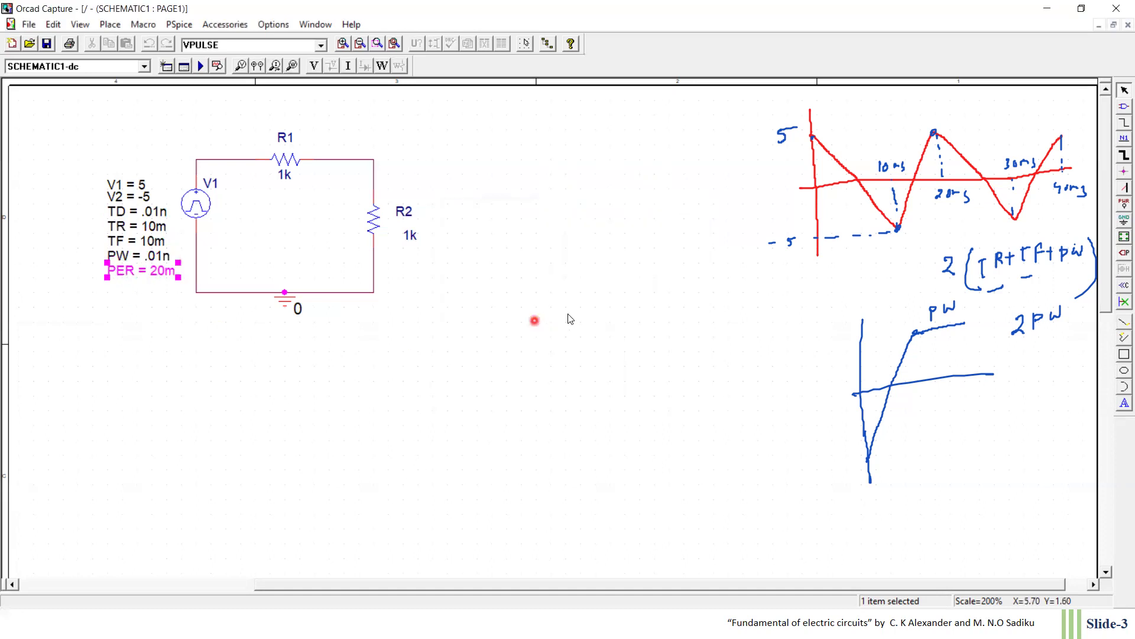
left_click(475, 308)
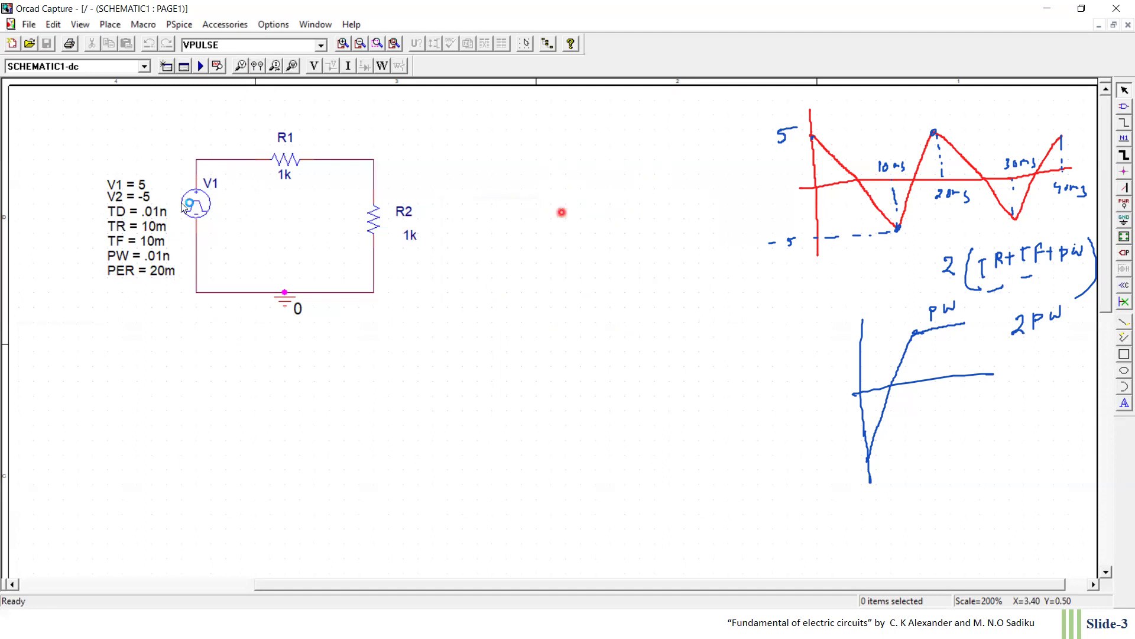
Step: Place a voltage marker on the wire above pulse source V1, leading to R1, and end marker placement
left_click(200, 164)
right_click(484, 184)
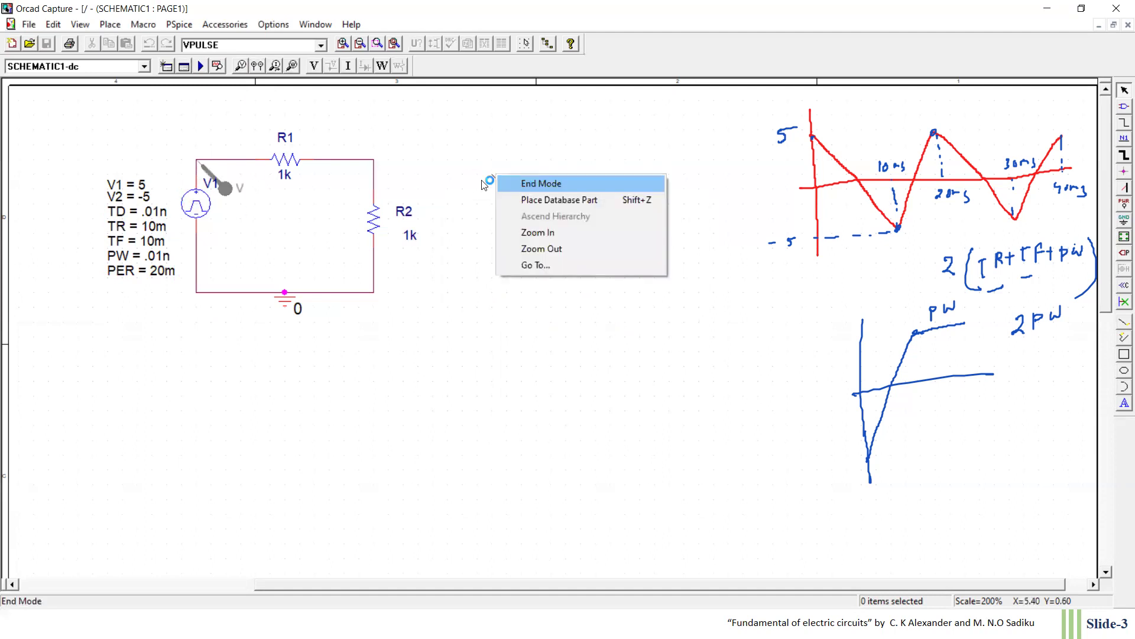
left_click(530, 184)
Step: Run the SCHEMATIC1-dc simulation, dismissing the netlist warning, and maximize the PSpice A/D window with the waveform plot
left_click(200, 66)
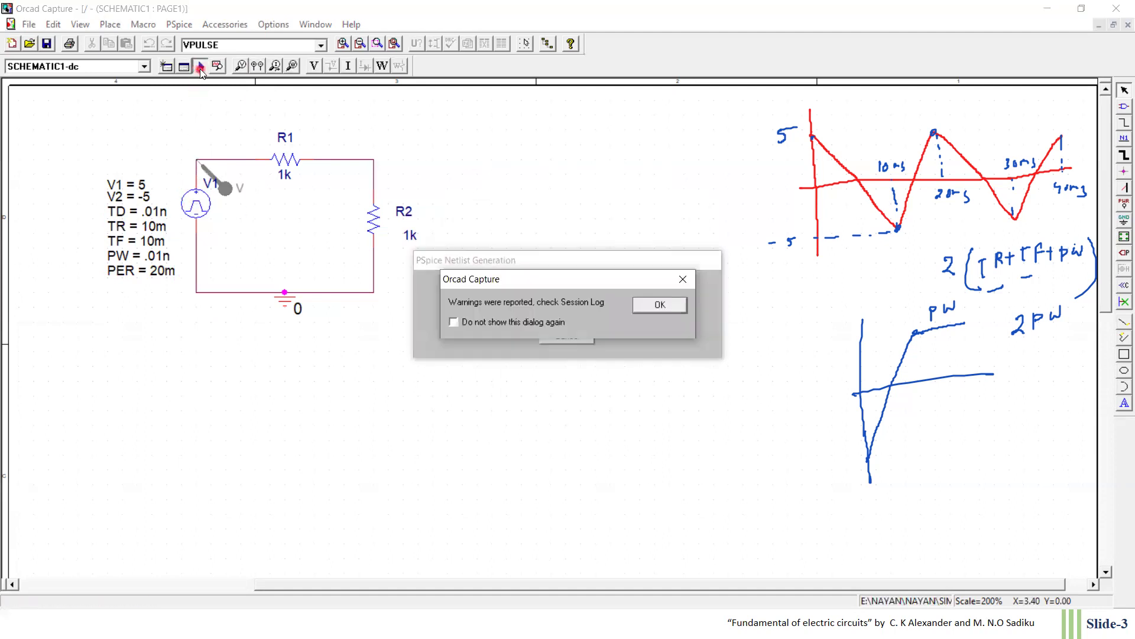
left_click(658, 306)
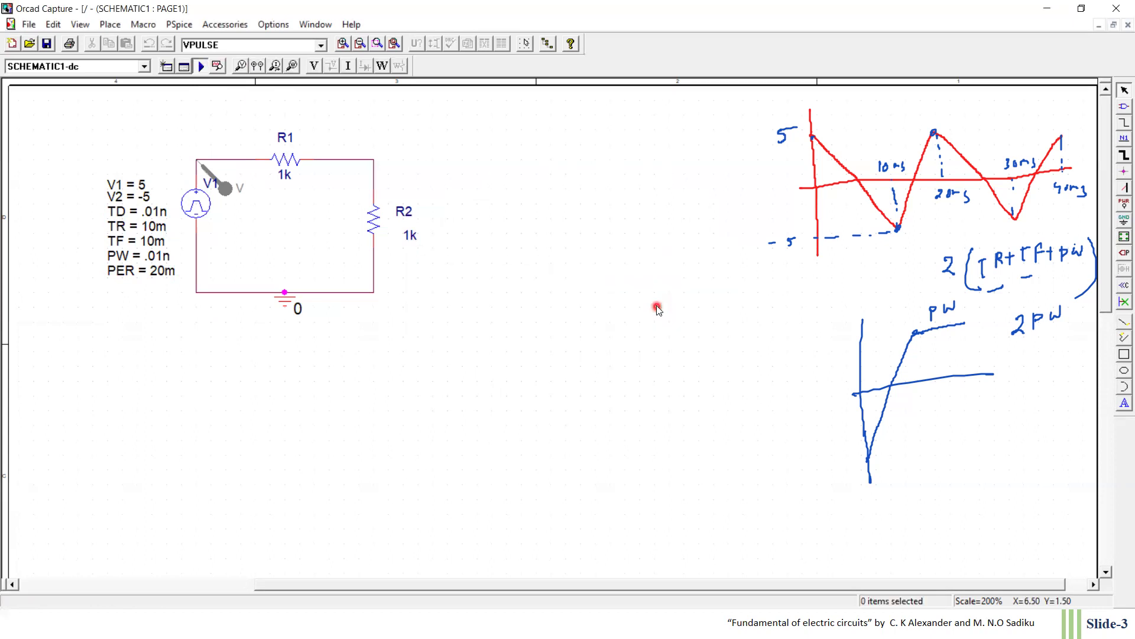
scroll(658, 296, "down", 5)
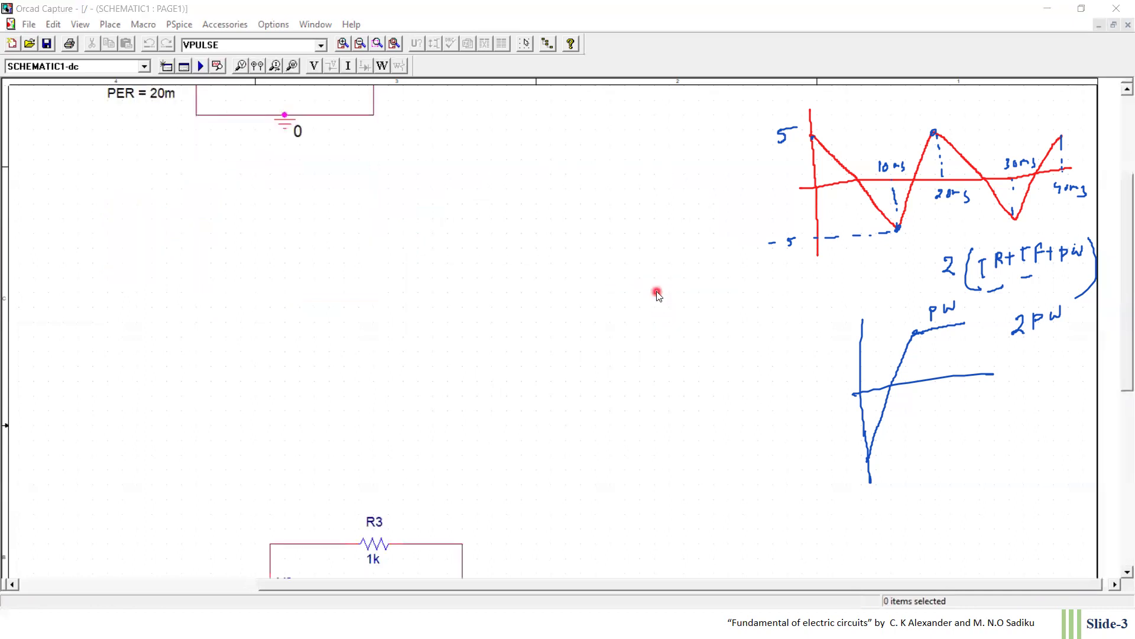
scroll(658, 294, "down", 10)
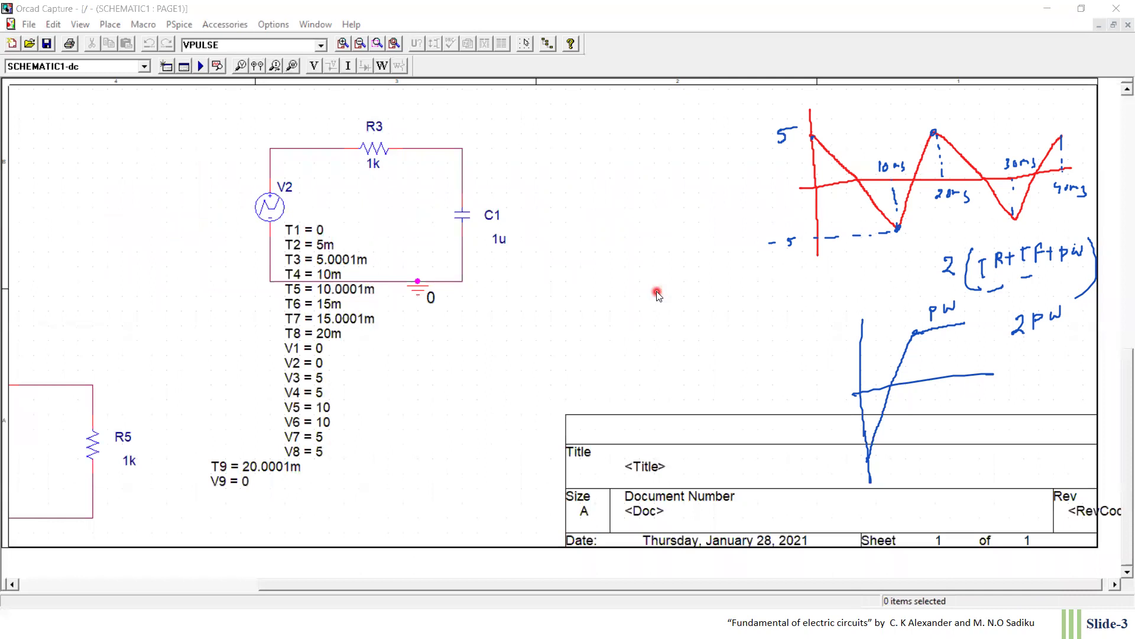
scroll(657, 293, "up", 15)
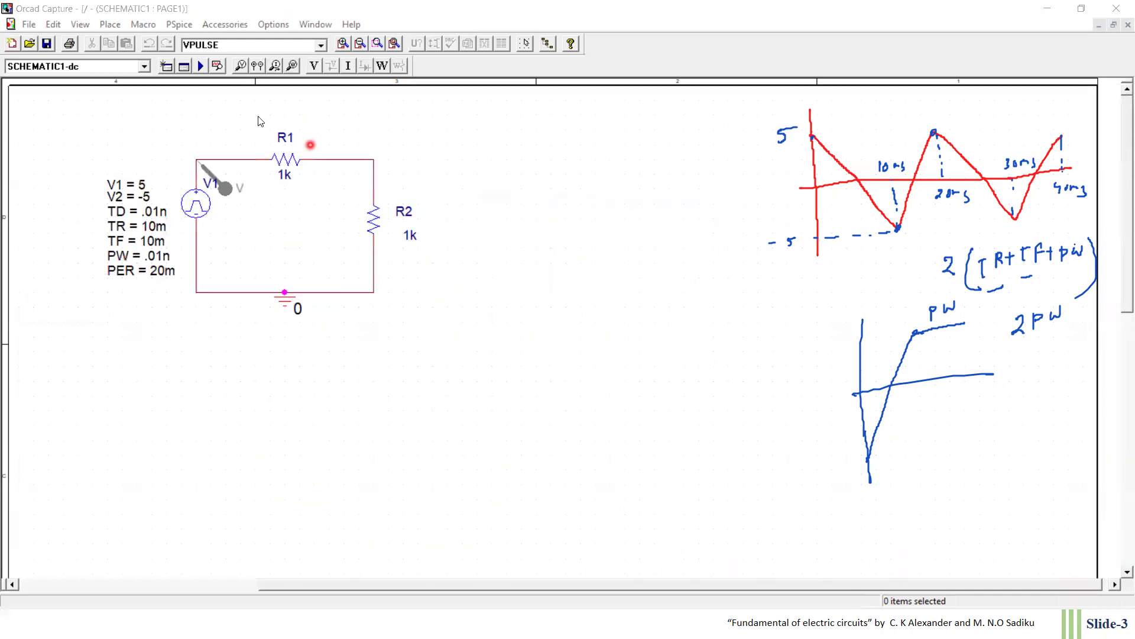
left_click(201, 65)
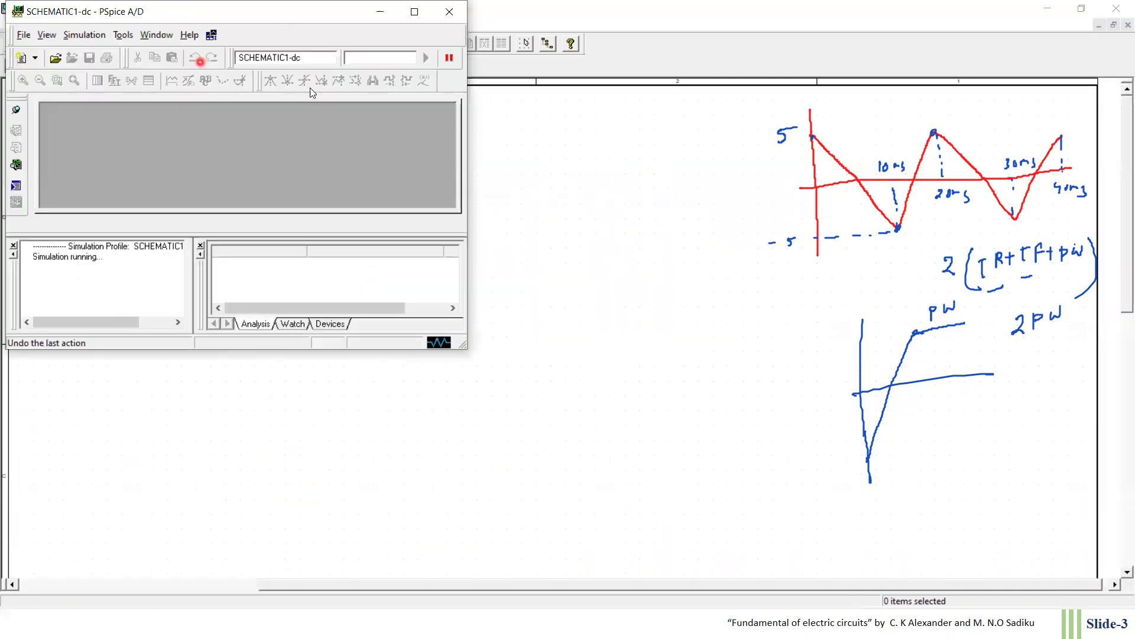
left_click(411, 28)
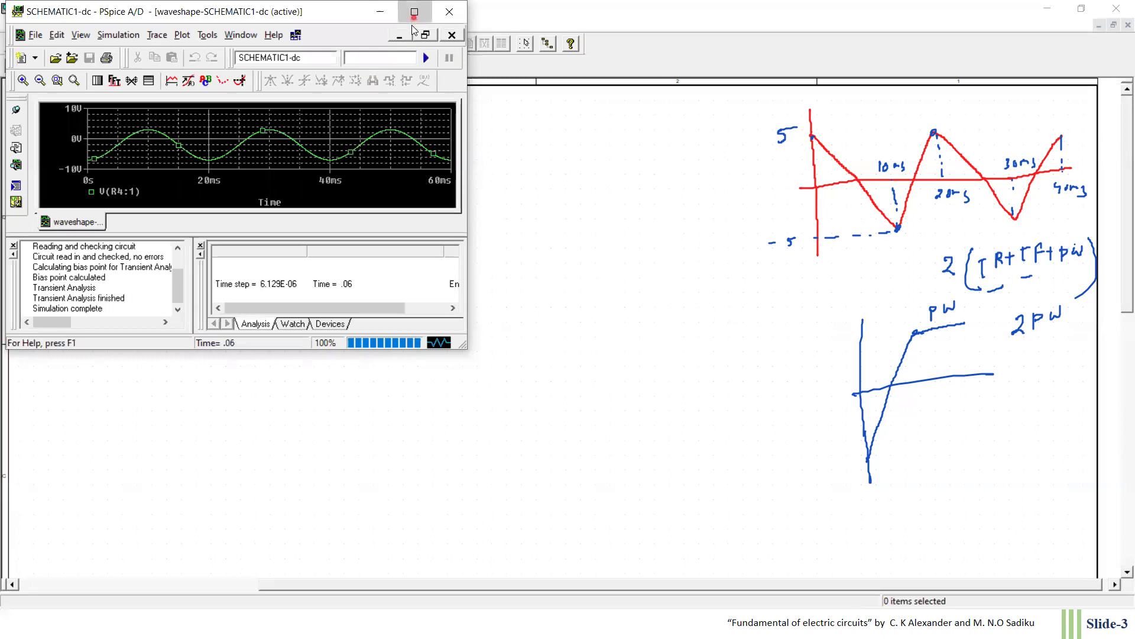
left_click(414, 17)
left_click(699, 111)
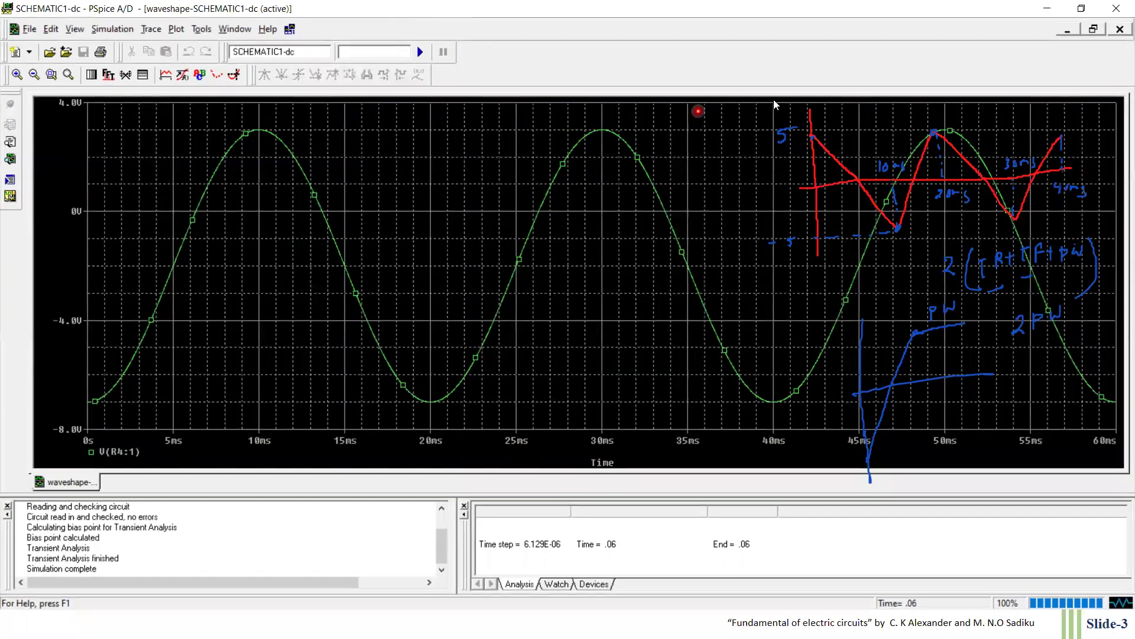
Step: Clear the ink annotations, minimize the waveform plot and PSpice A/D, and return to the Orcad Capture schematic
key("Escape")
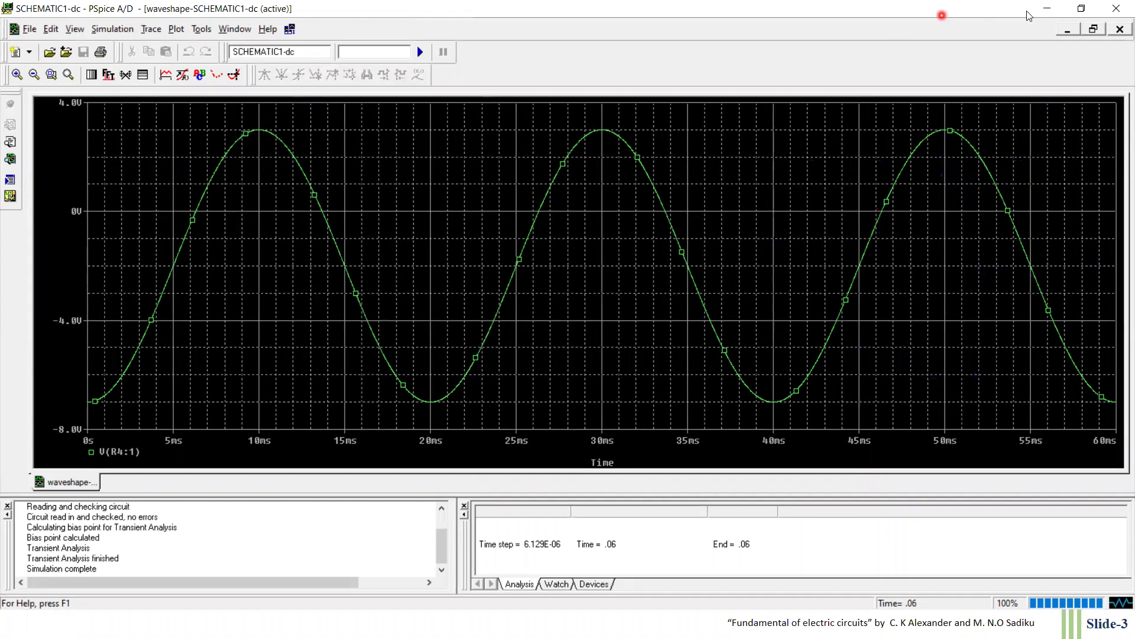
left_click(1064, 29)
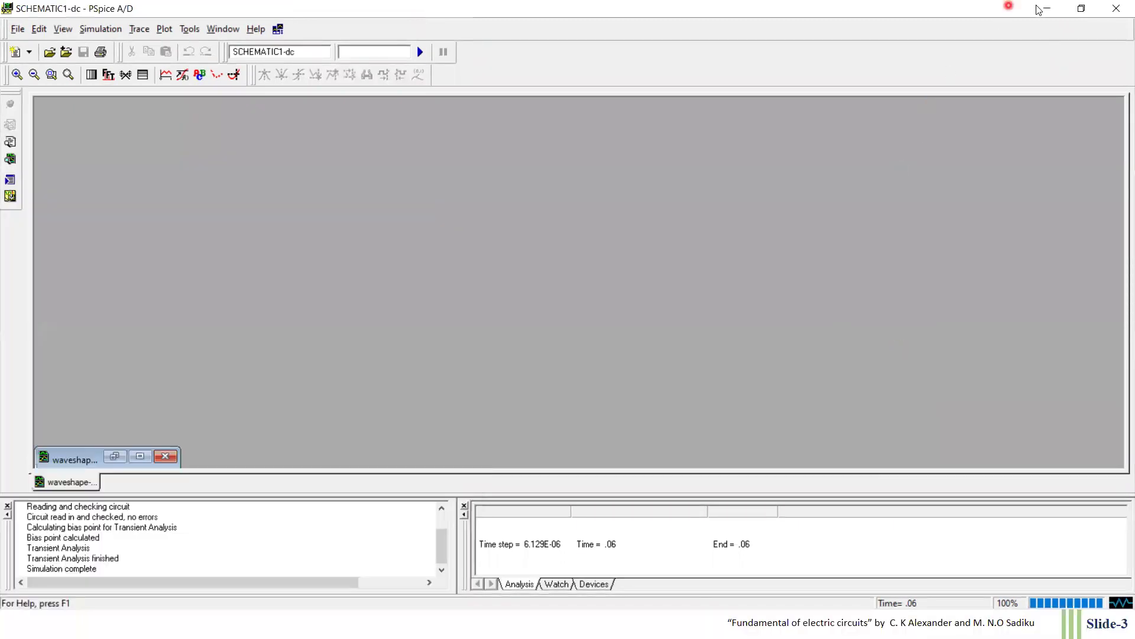
left_click(1045, 8)
Step: Find the sine source V3 circuit and select the voltage marker on the node between V3 and R4
scroll(473, 393, "down", 5)
scroll(477, 391, "down", 5)
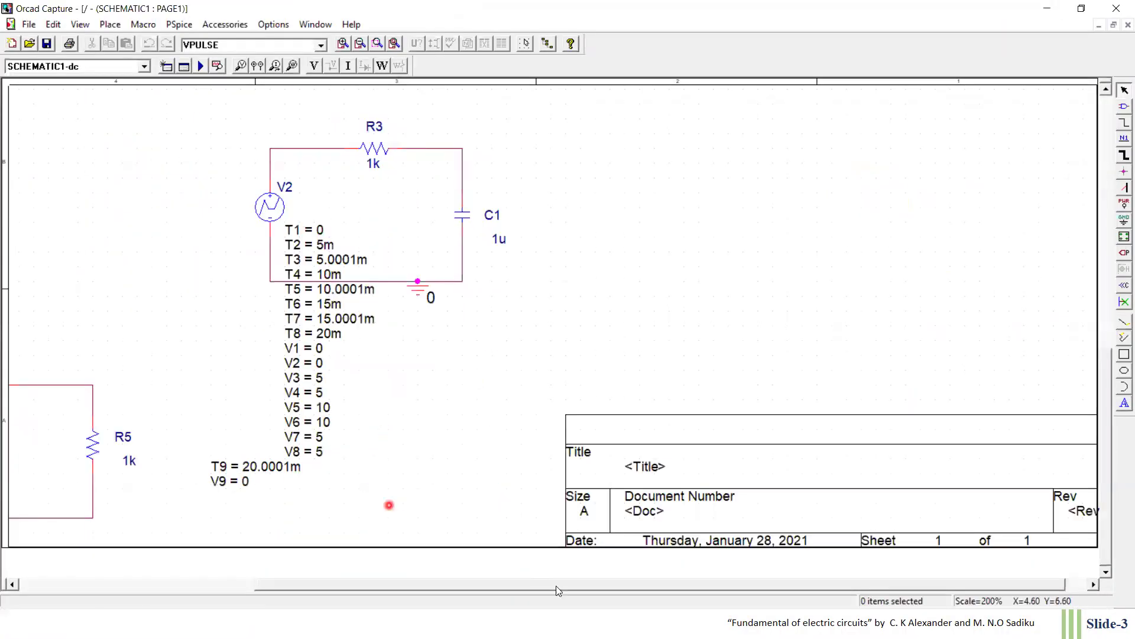
left_click_drag(349, 590, 153, 590)
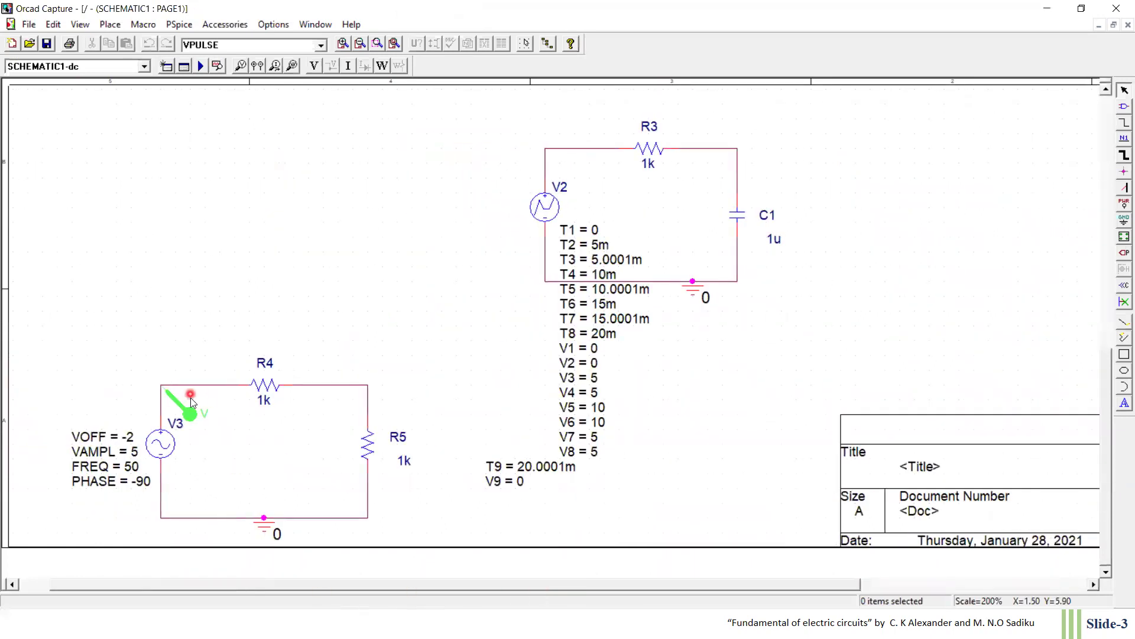
left_click(190, 397)
left_click(286, 359)
scroll(377, 335, "up", 3)
scroll(377, 335, "down", 3)
scroll(378, 336, "up", 5)
scroll(378, 336, "up", 5)
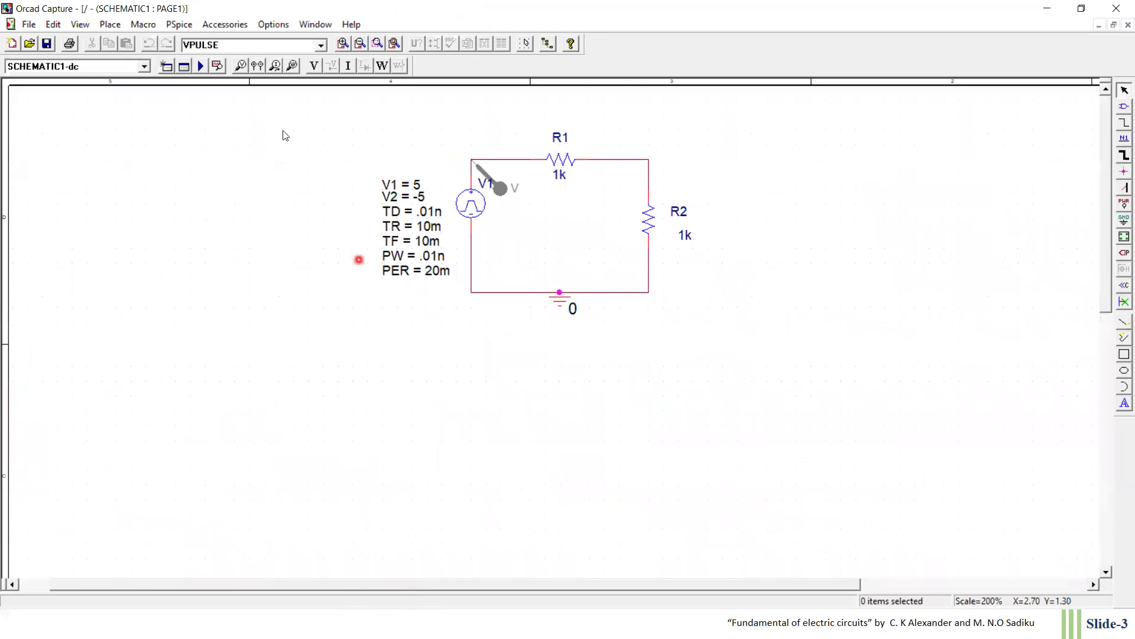
Step: Run the SCHEMATIC1-dc simulation, maximize the waveform plot, and minimize the plot and PSpice A/D to return to the schematic
left_click(199, 66)
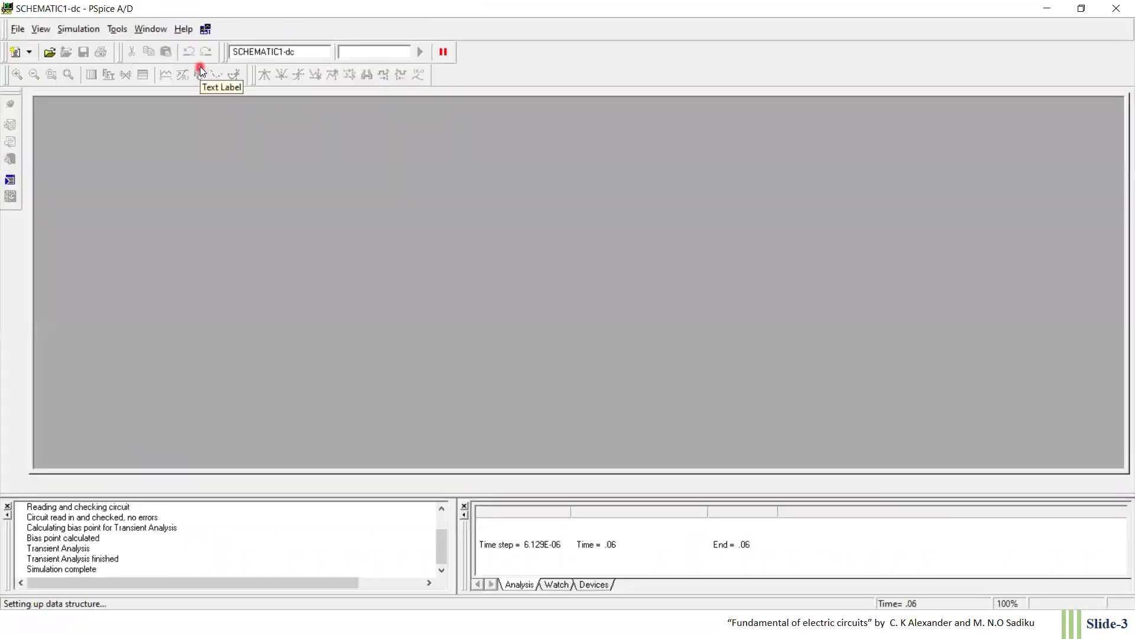
left_click(986, 130)
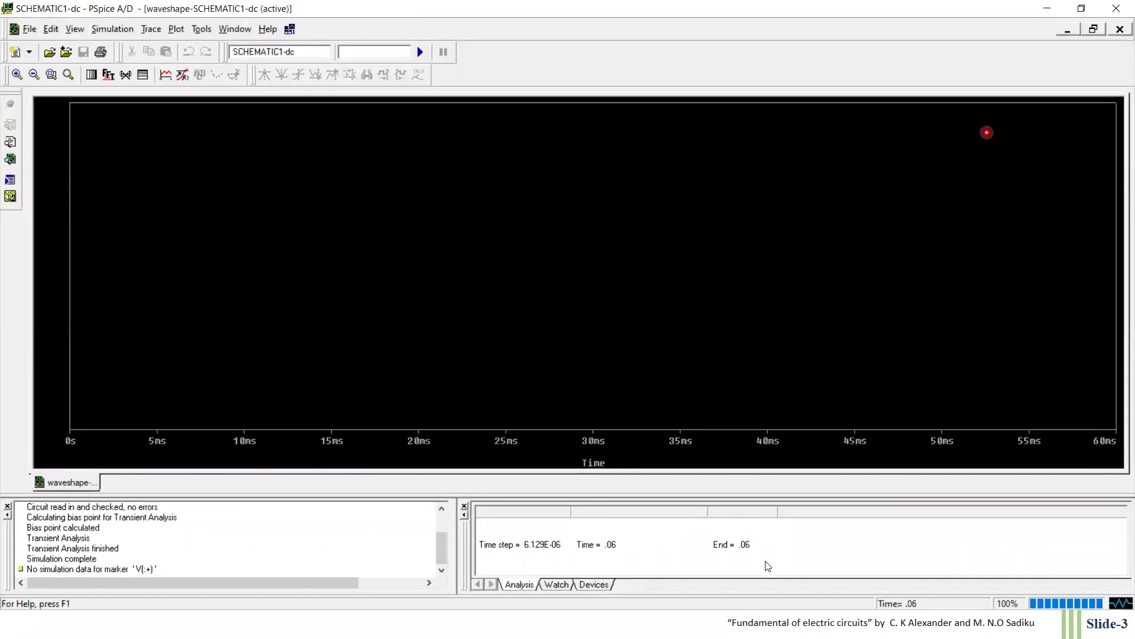
left_click(1068, 29)
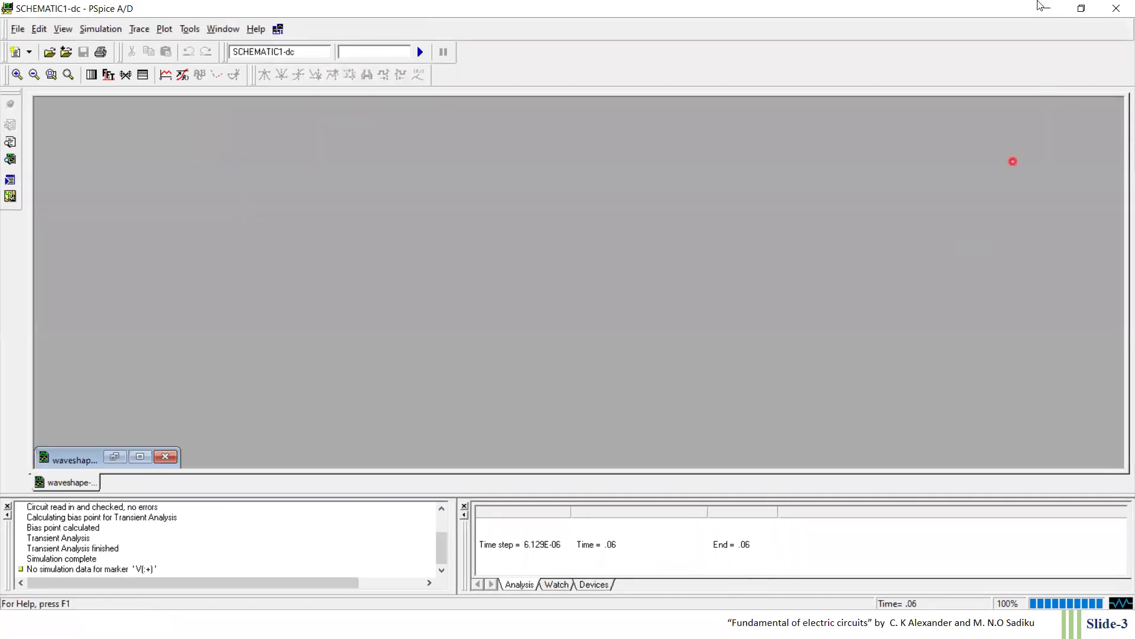
left_click(1045, 12)
Step: Replace the voltage marker at the node between source V1 and R1 with a new one and end marker placement
left_click(506, 195)
key("Delete")
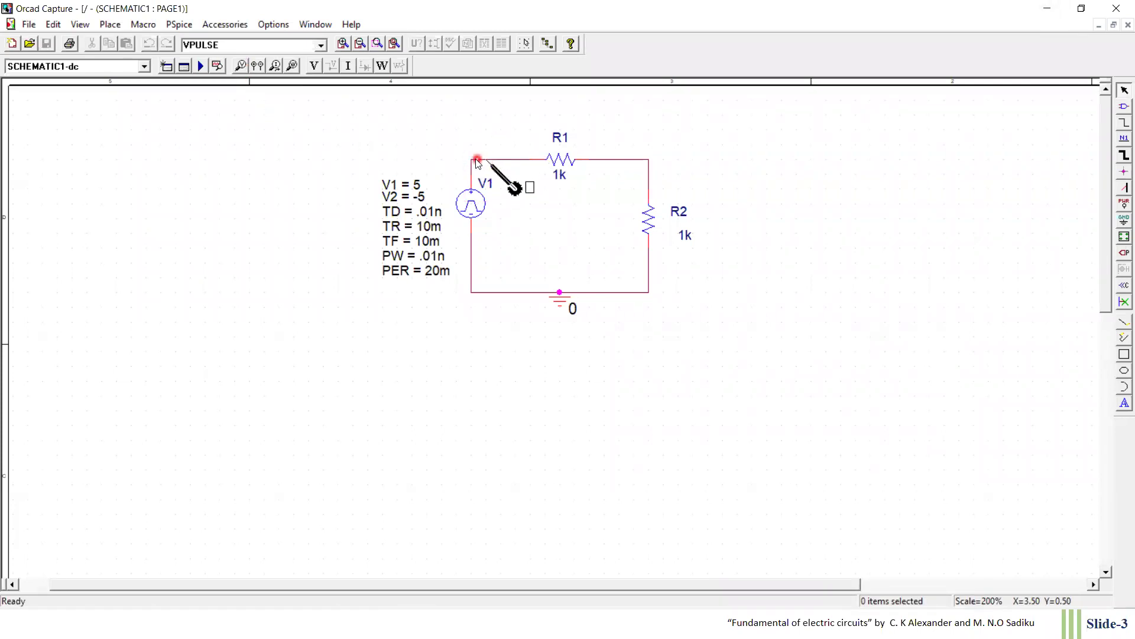
right_click(307, 159)
left_click(332, 169)
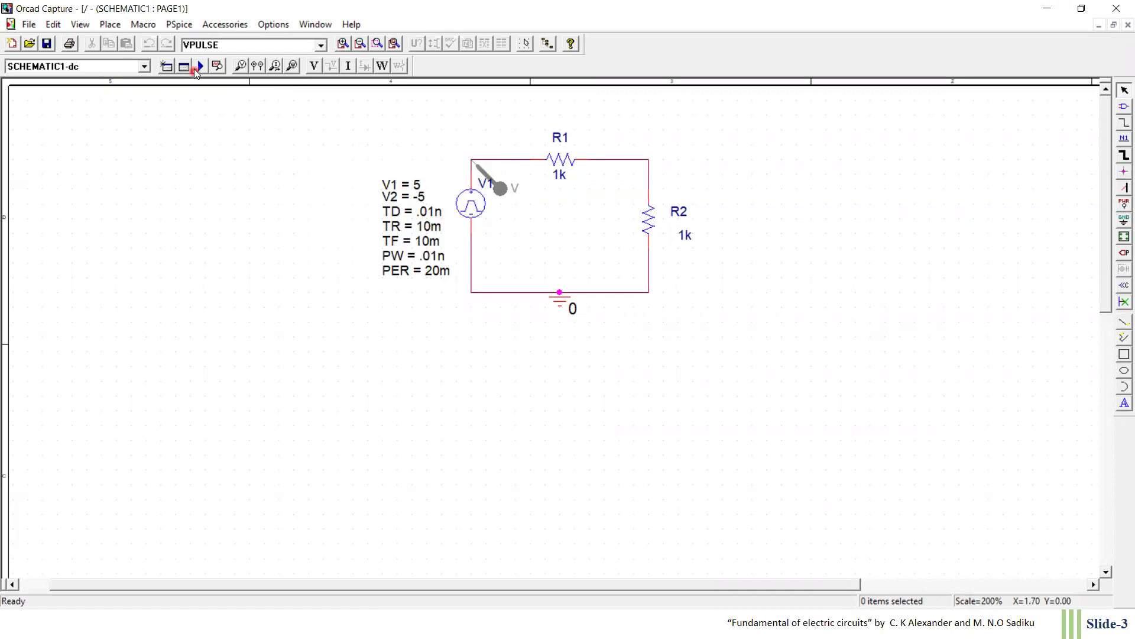
Step: Rerun the SCHEMATIC1-dc simulation, maximize the waveform plot, and add the trace V(V1:+)
left_click(206, 66)
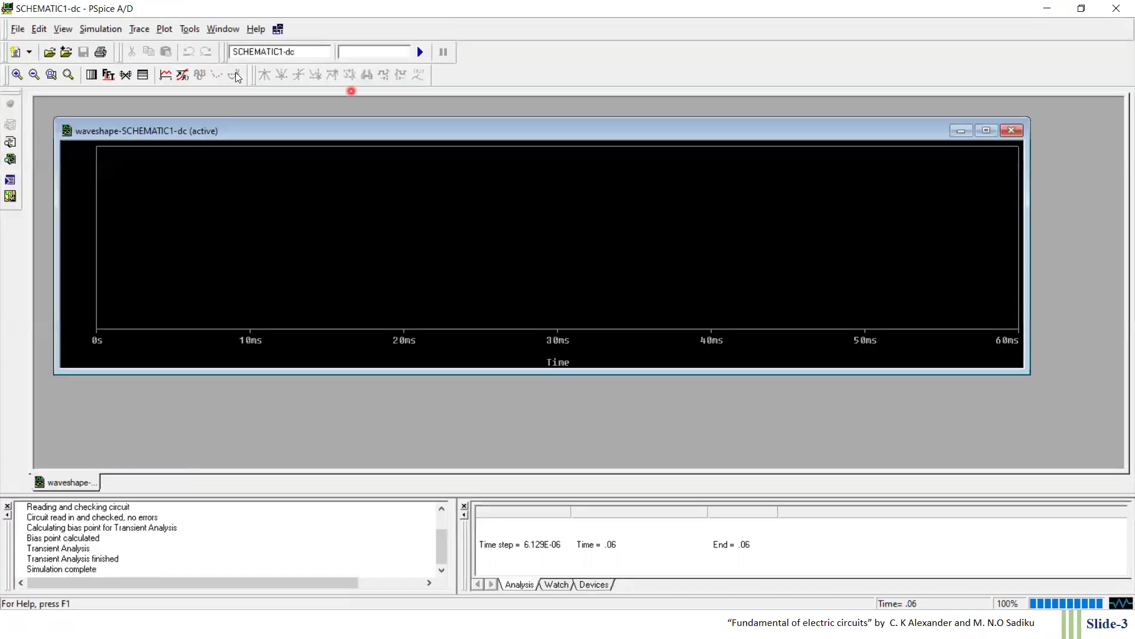
left_click(985, 130)
left_click(165, 75)
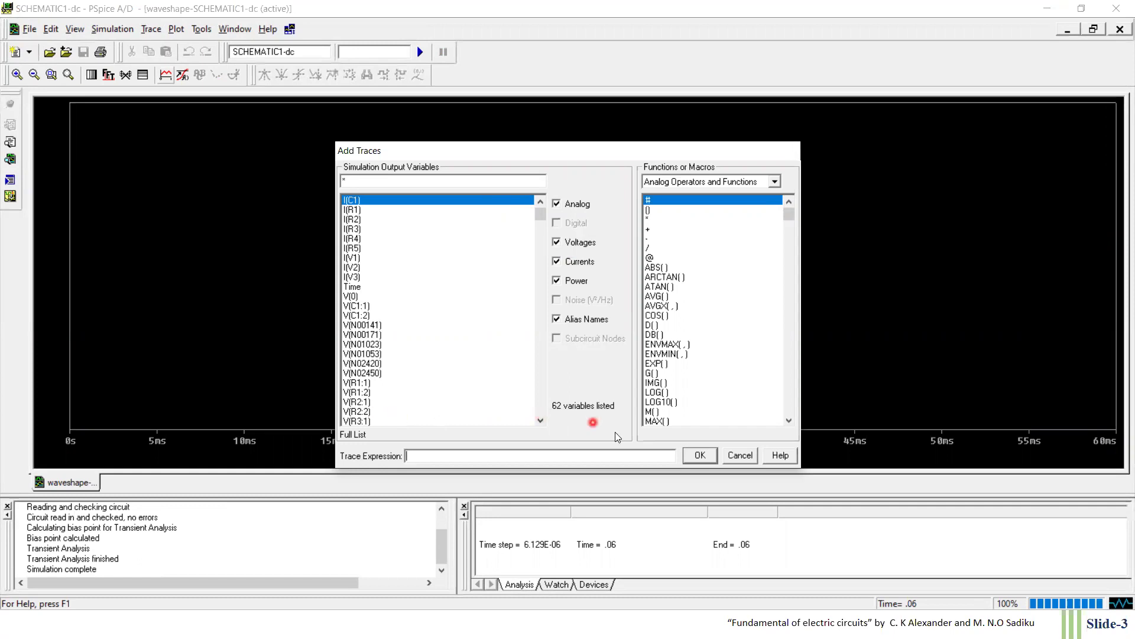
left_click(789, 420)
left_click(540, 421)
left_click(540, 420)
left_click(540, 420)
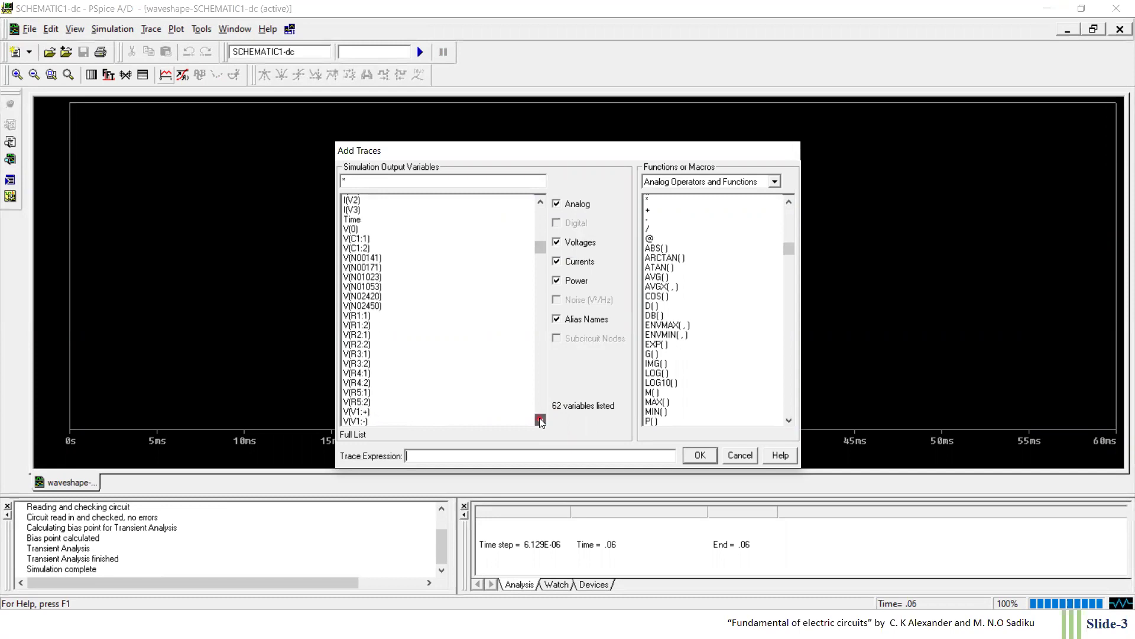
left_click(362, 411)
left_click(700, 460)
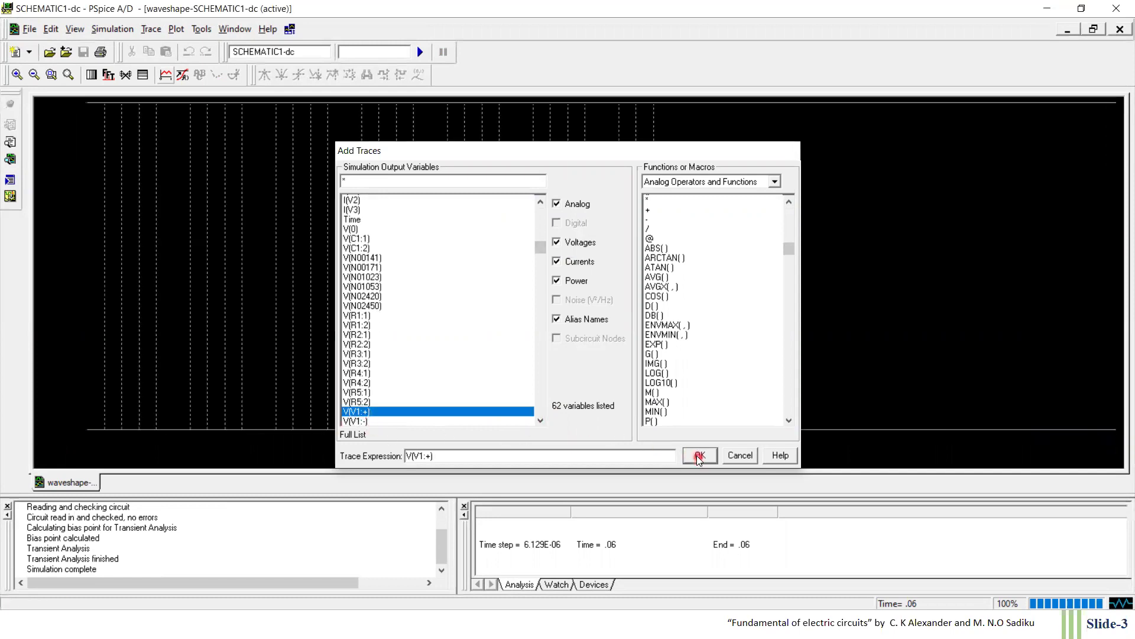
Step: Increase the line width of the V(V1:+) trace in its trace properties
right_click(373, 223)
left_click(400, 243)
left_click(130, 155)
left_click(130, 129)
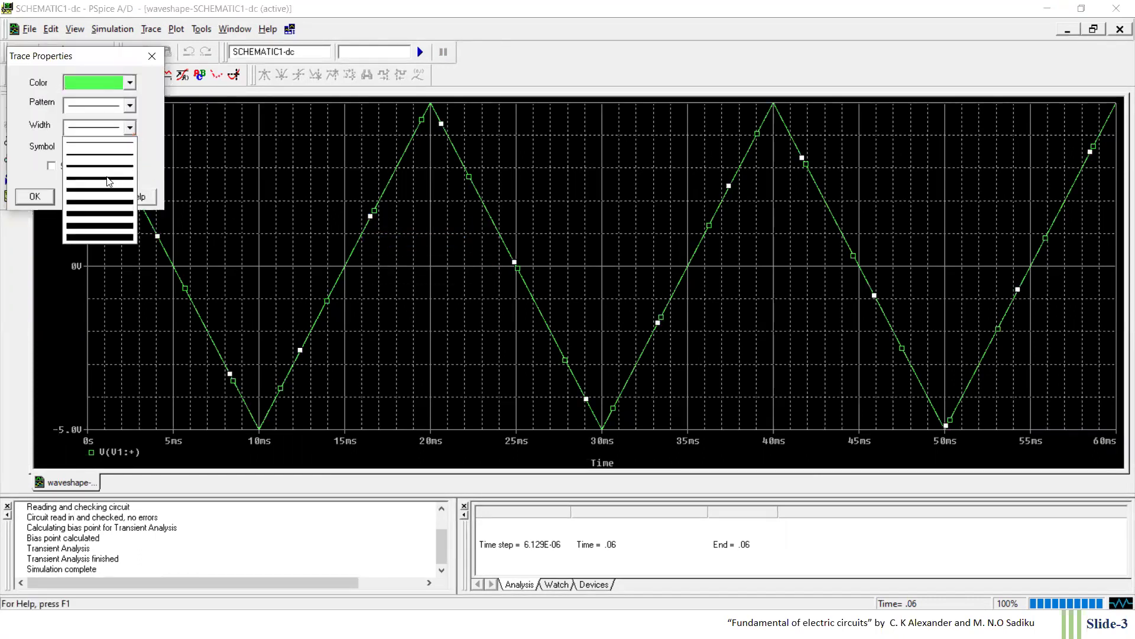
left_click(109, 179)
left_click(35, 196)
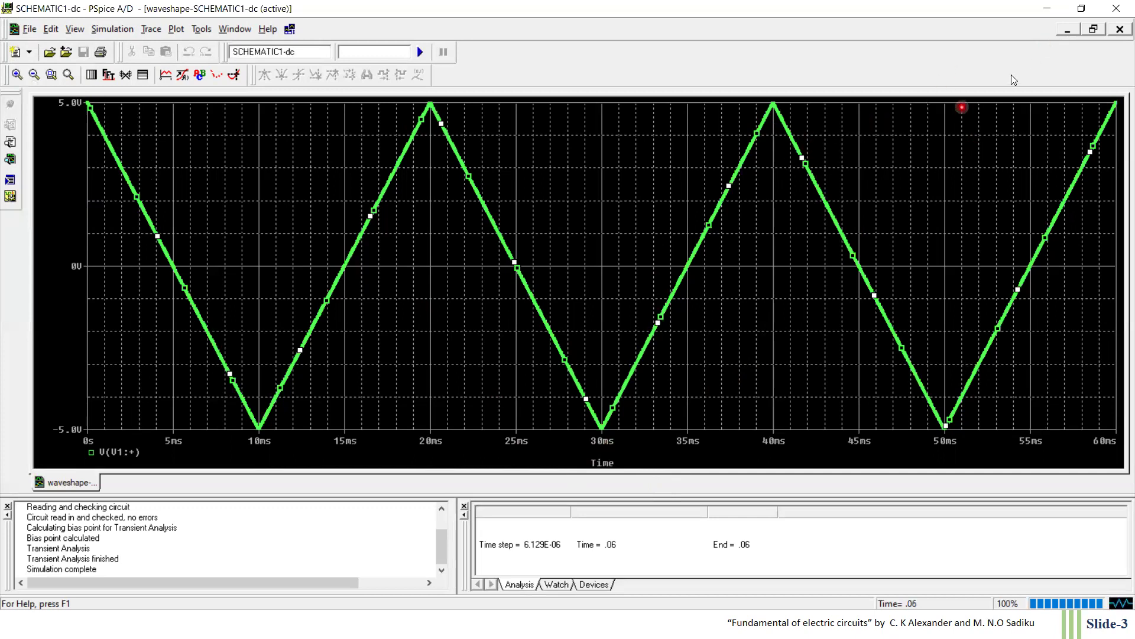
Step: Minimize the waveform plot and switch back to the Orcad Capture schematic
left_click(1063, 30)
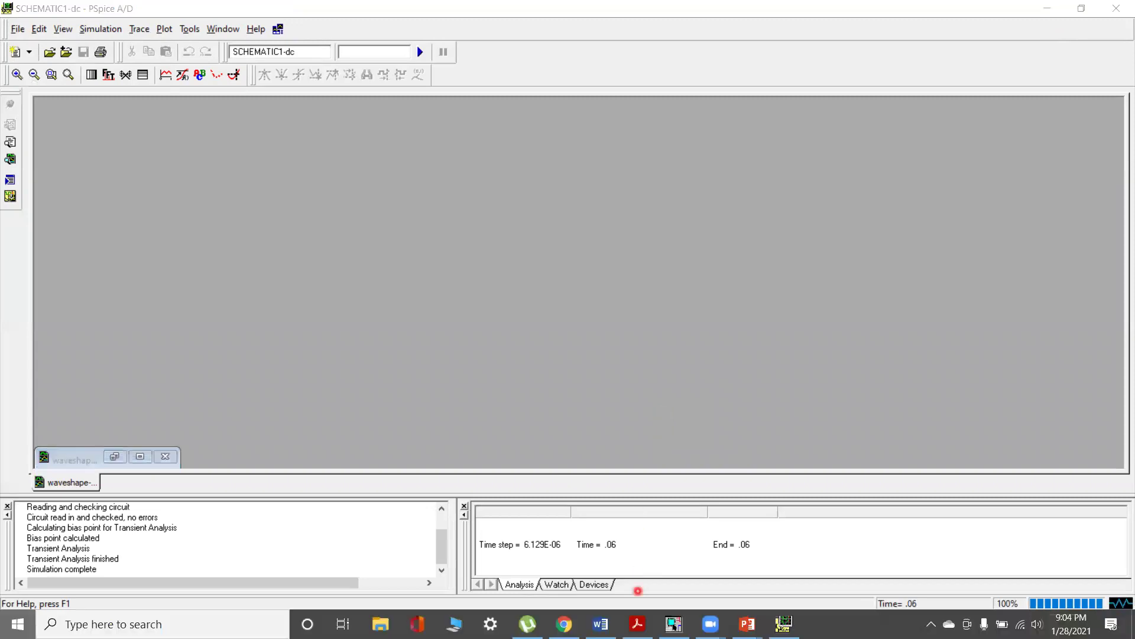
key("super")
left_click(678, 628)
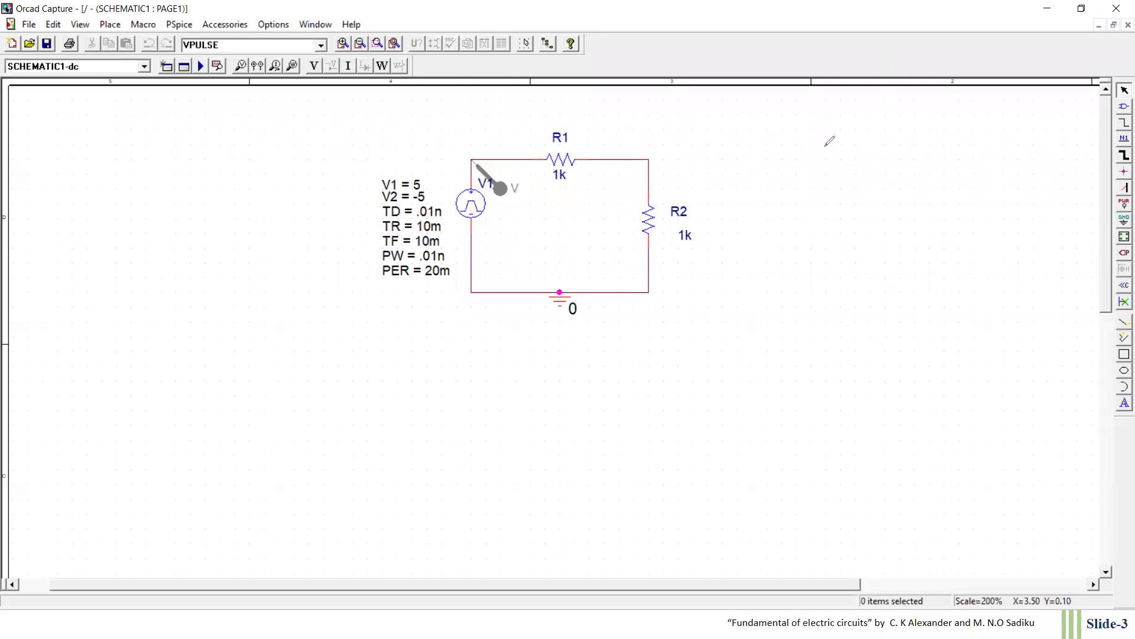
Step: Sketch a pair of axes and a two-cycle square wave in blue ink beside the V1 circuit
left_click_drag(810, 111, 810, 245)
left_click_drag(987, 184, 1071, 187)
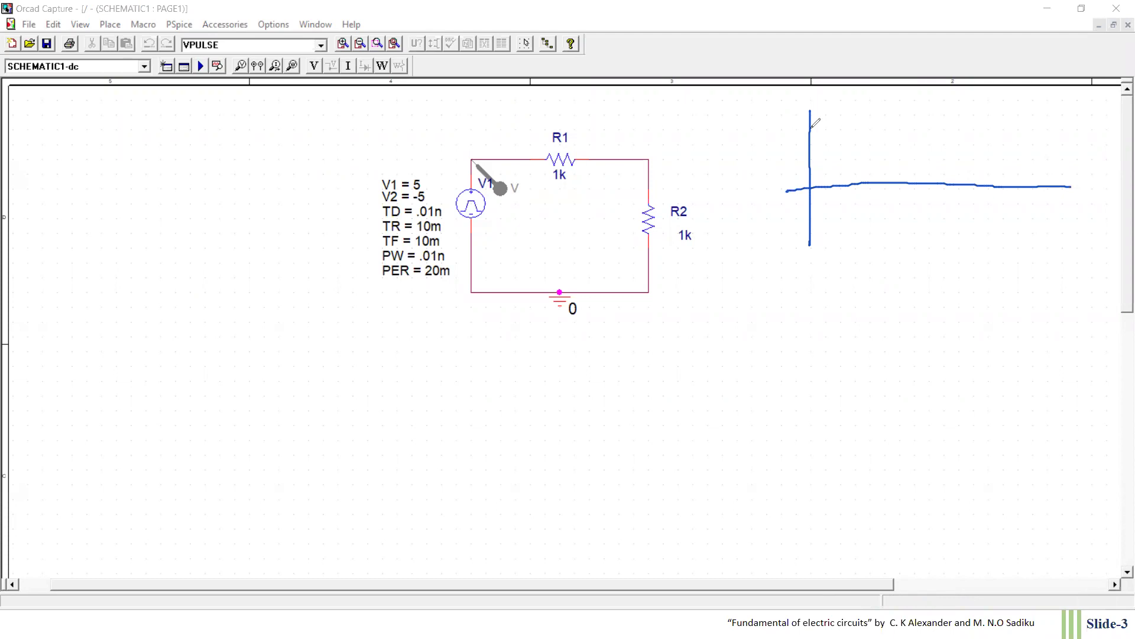
mouse_move(814, 125)
left_mouse_down()
mouse_move(874, 124)
mouse_move(878, 236)
mouse_move(930, 225)
left_mouse_up()
left_click_drag(935, 117, 930, 228)
mouse_move(935, 117)
left_mouse_down()
mouse_move(953, 120)
mouse_move(985, 164)
mouse_move(977, 229)
mouse_move(1027, 230)
left_mouse_up()
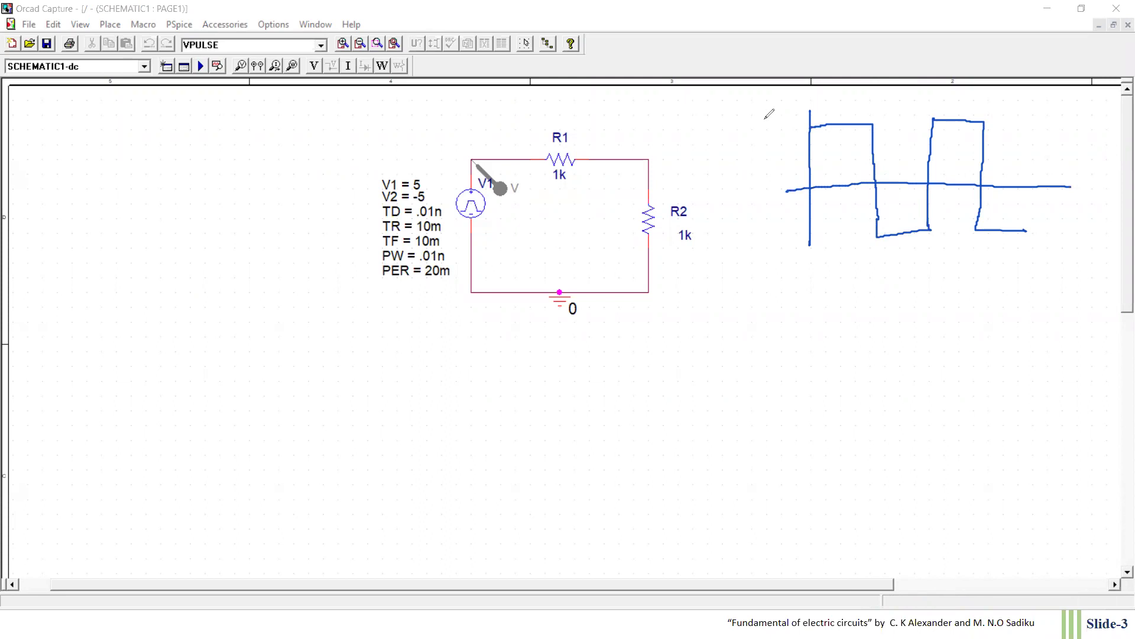
Step: Label the square wave sketch's voltage levels +5 and -5V in red ink and add a dashed guide at the lower level
left_click_drag(771, 123, 771, 135)
left_click_drag(766, 129, 795, 120)
left_click_drag(807, 258, 810, 240)
left_click_drag(825, 240, 856, 240)
left_click_drag(863, 239, 870, 239)
left_click_drag(751, 241, 785, 234)
Step: Mark the sketch's time axis with 10, 20, 30 and 40 in red ink and label the axis t
left_click_drag(854, 192, 852, 201)
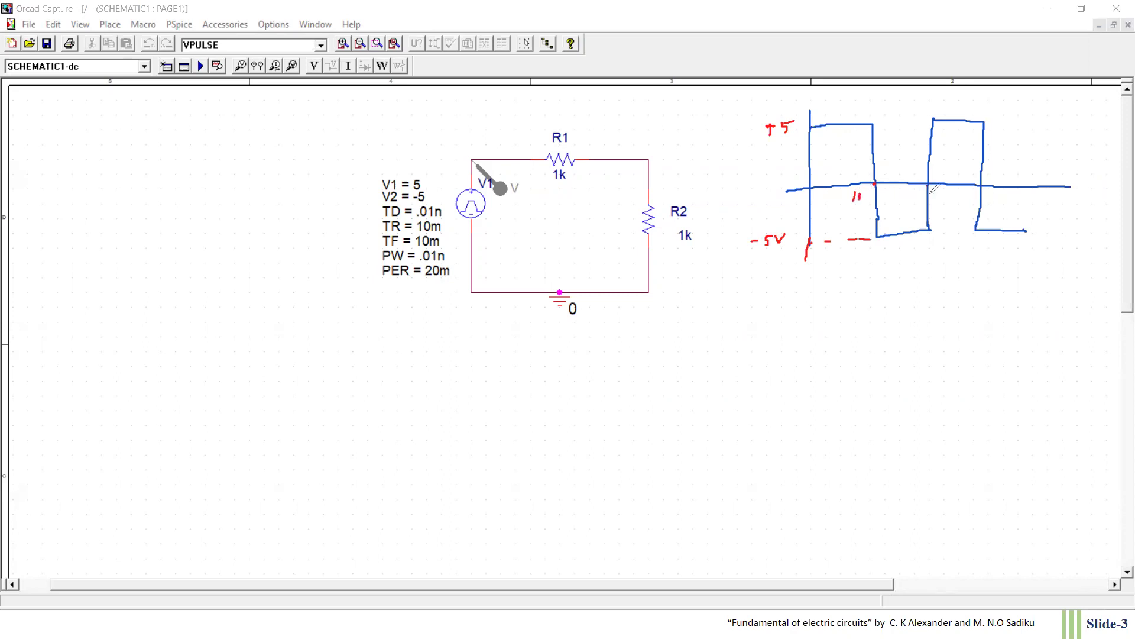
left_click_drag(931, 194, 935, 198)
left_click_drag(939, 194, 937, 198)
left_click_drag(994, 171, 996, 177)
left_click_drag(1003, 172, 1046, 176)
mouse_move(1050, 171)
left_mouse_down()
mouse_move(1074, 187)
mouse_move(1062, 211)
left_mouse_up()
left_click_drag(1057, 205, 1072, 216)
mouse_move(1075, 209)
left_mouse_down()
mouse_move(1064, 232)
mouse_move(1078, 223)
left_mouse_up()
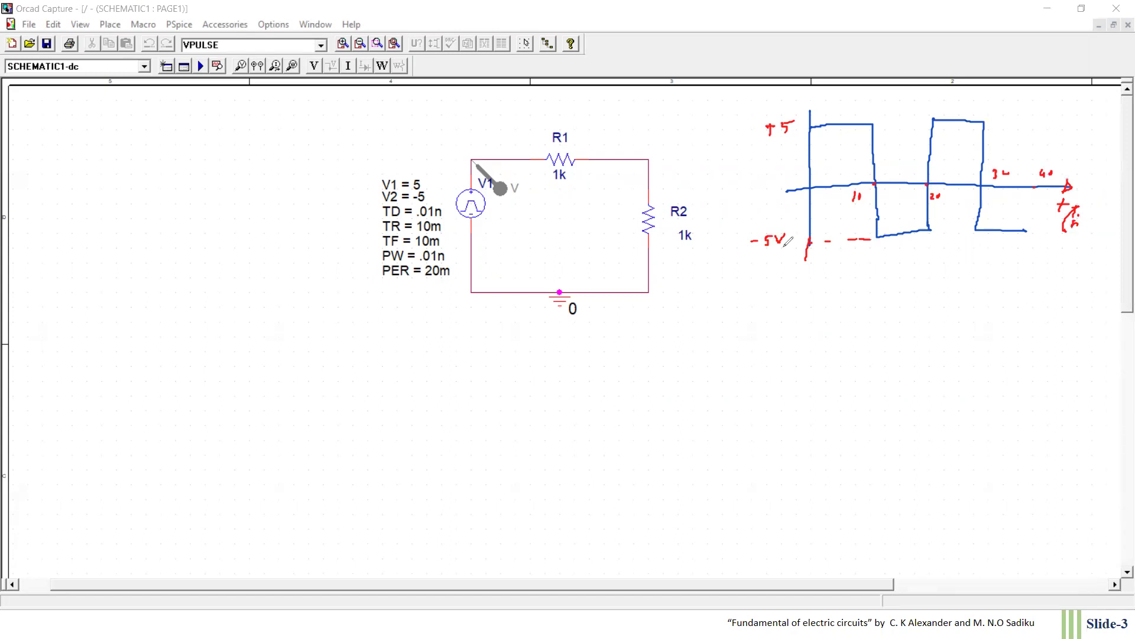
Step: Tick V1, V2 and TD in red ink and write .01n beside the struck-out TR value
left_click_drag(997, 266, 1004, 255)
left_click_drag(993, 263, 1008, 256)
left_click_drag(852, 329, 851, 332)
left_click_drag(999, 291, 1020, 292)
mouse_move(431, 182)
left_mouse_down()
mouse_move(455, 205)
mouse_move(441, 224)
mouse_move(472, 226)
left_mouse_up()
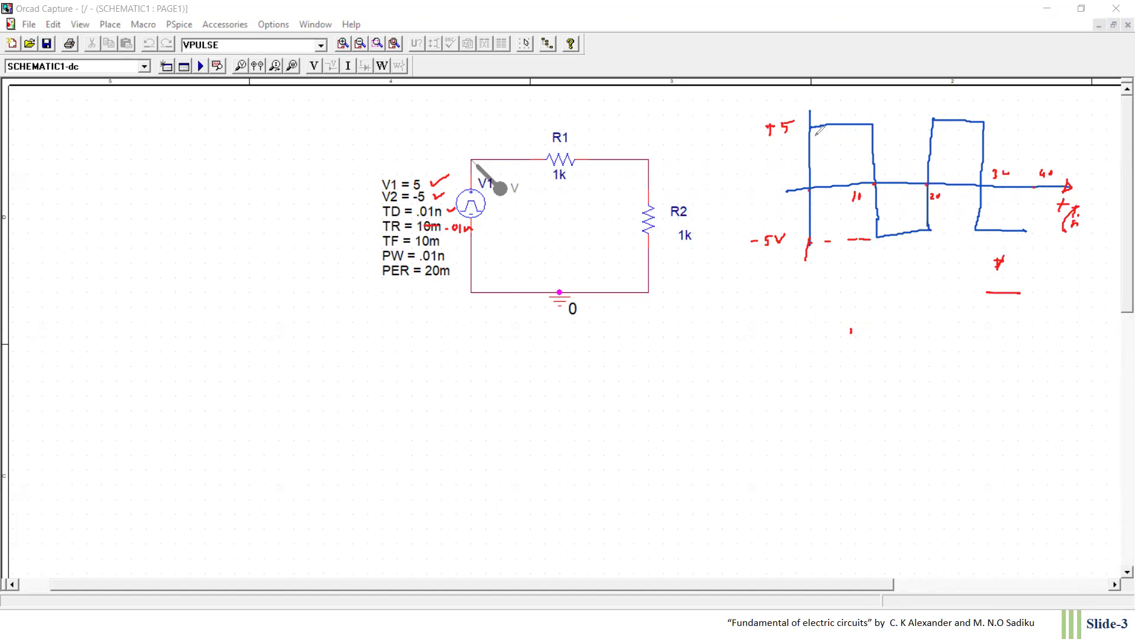
Step: Sketch axes with a steep rising edge below the square wave, and annotate the TF and PW values in red ink
mouse_move(778, 298)
left_mouse_down()
mouse_move(772, 396)
mouse_move(890, 370)
left_mouse_up()
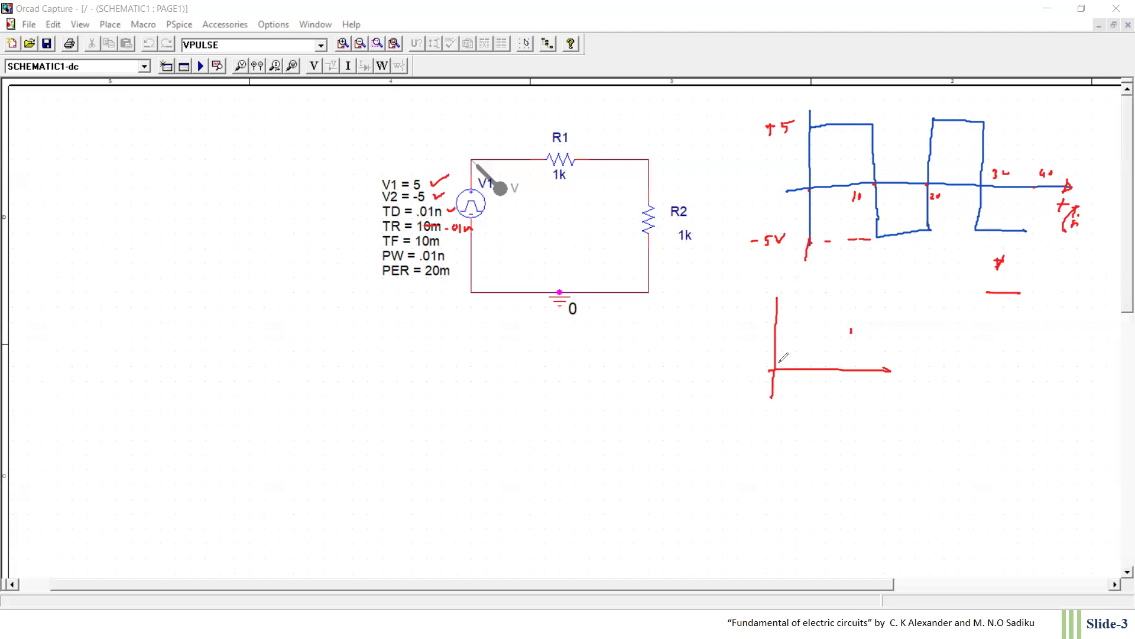
left_click_drag(789, 316, 777, 365)
left_click_drag(460, 242, 472, 240)
left_click_drag(812, 126, 873, 124)
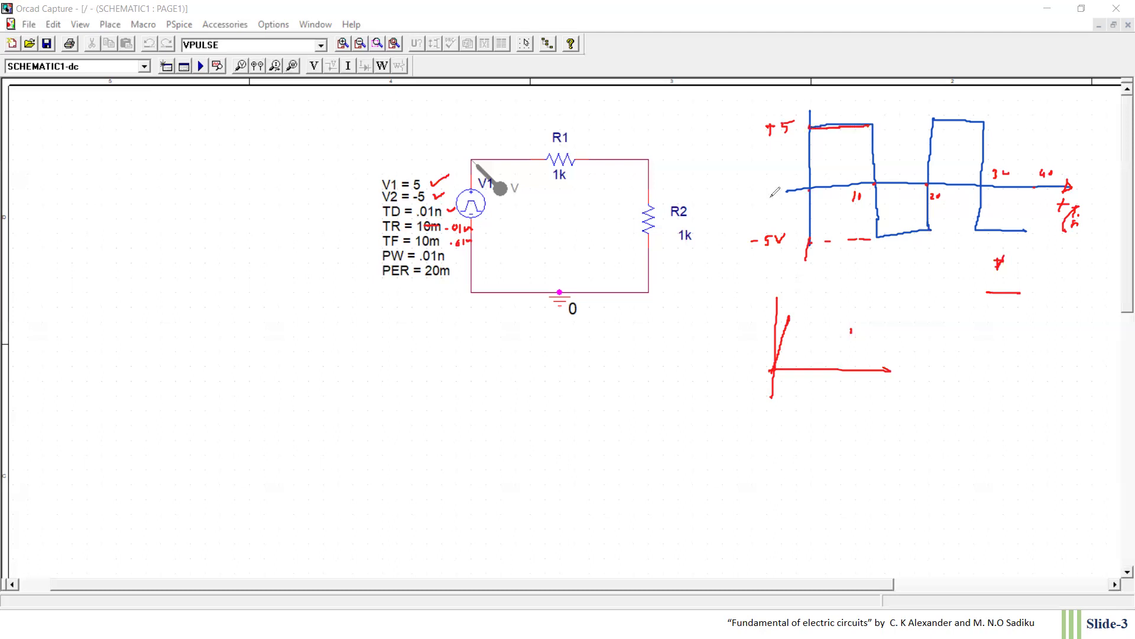
left_click_drag(425, 256, 443, 256)
mouse_move(456, 259)
left_mouse_down()
mouse_move(471, 252)
mouse_move(477, 262)
left_mouse_up()
Step: Erase the ink notes beside the source parameters and the rising-edge sketch below the square wave
mouse_move(473, 167)
left_mouse_down()
mouse_move(433, 196)
mouse_move(470, 259)
mouse_move(425, 256)
left_mouse_up()
left_click_drag(780, 319, 815, 401)
mouse_move(999, 263)
left_mouse_down()
mouse_move(1024, 289)
mouse_move(1067, 207)
mouse_move(811, 322)
mouse_move(846, 379)
mouse_move(881, 368)
left_mouse_up()
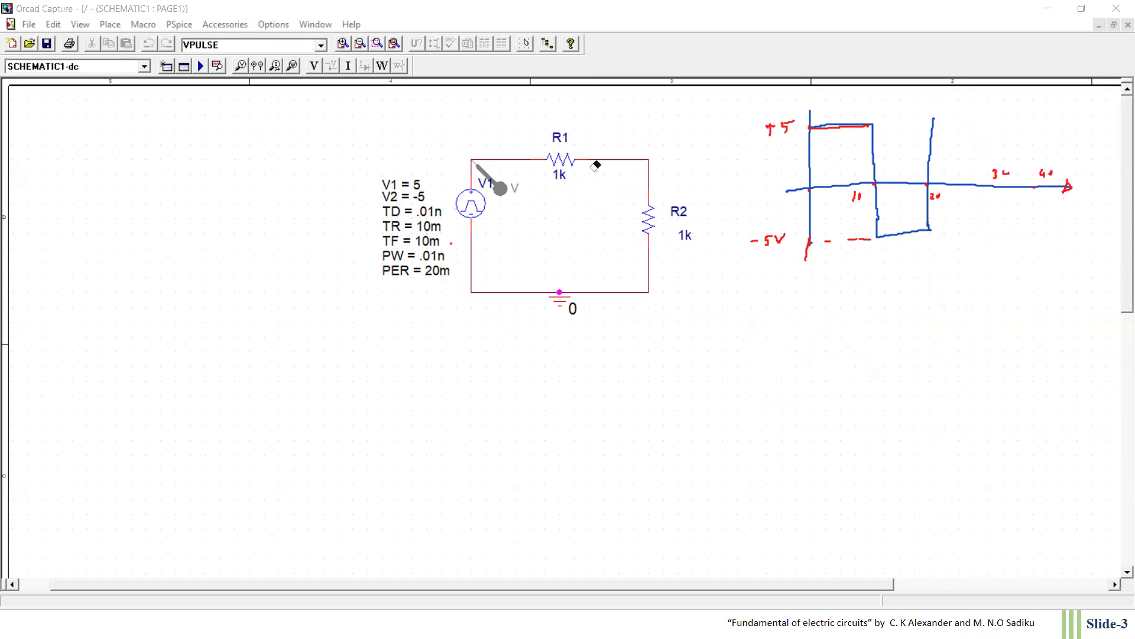
Step: Set the rise time TR and fall time TF of pulse source V1 to .01n each
left_click(436, 216)
double_click(433, 227)
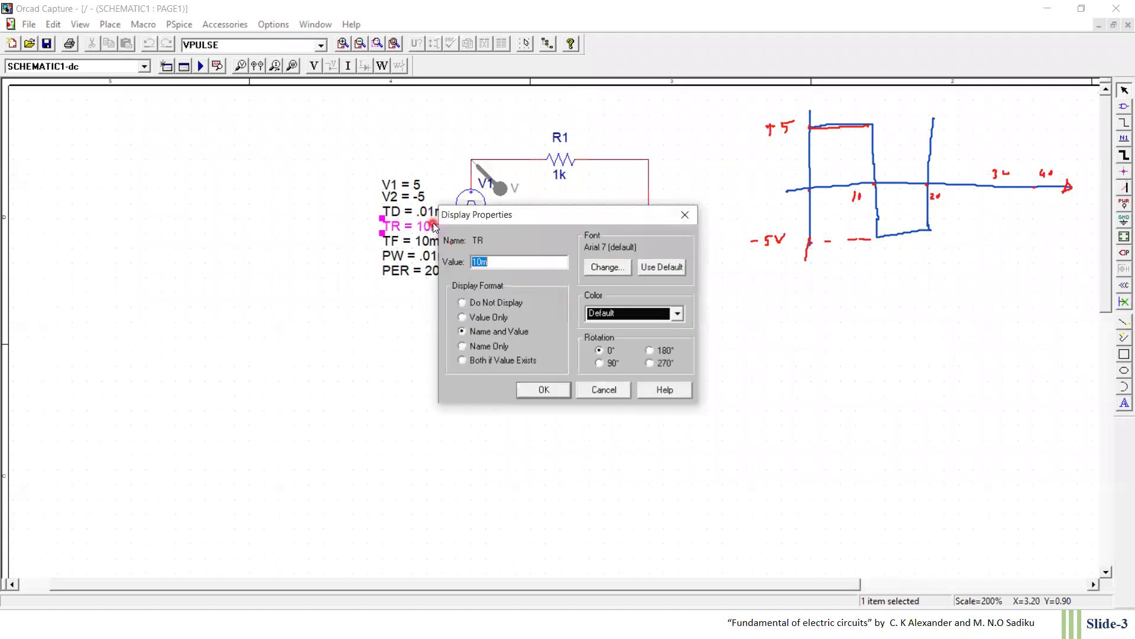
type(".01n")
left_click(543, 389)
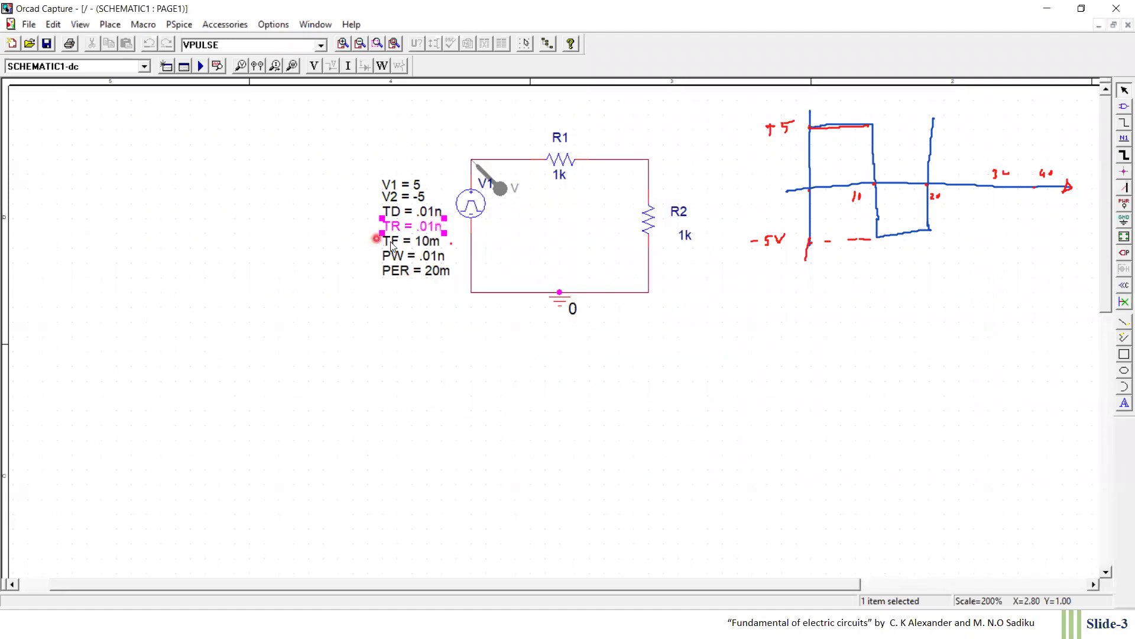
double_click(393, 243)
type(".01n")
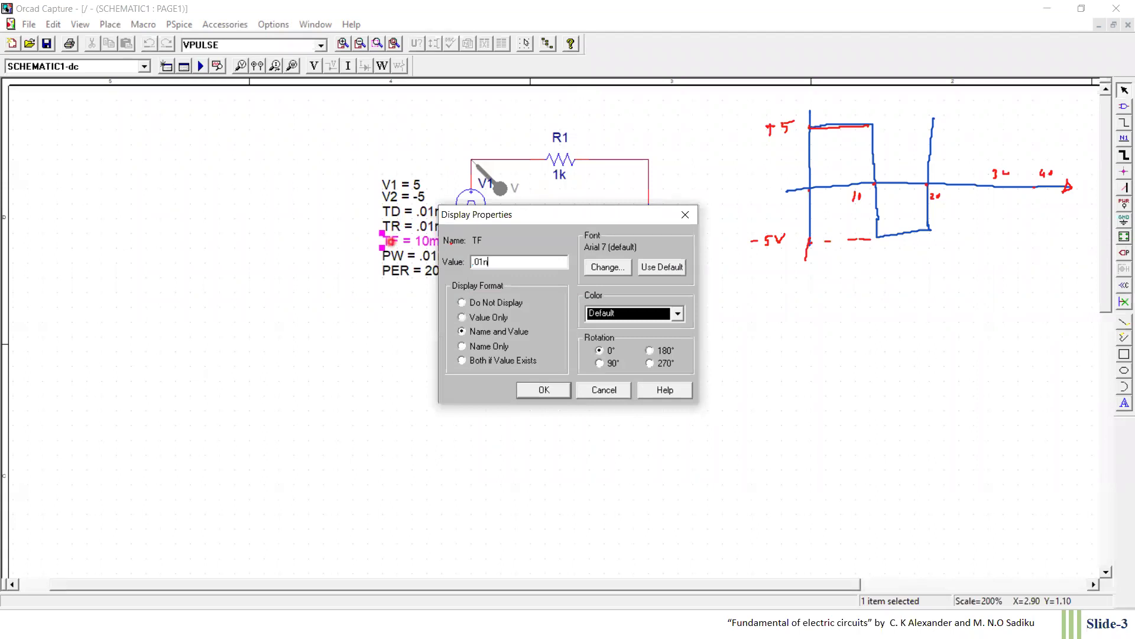
left_click(539, 390)
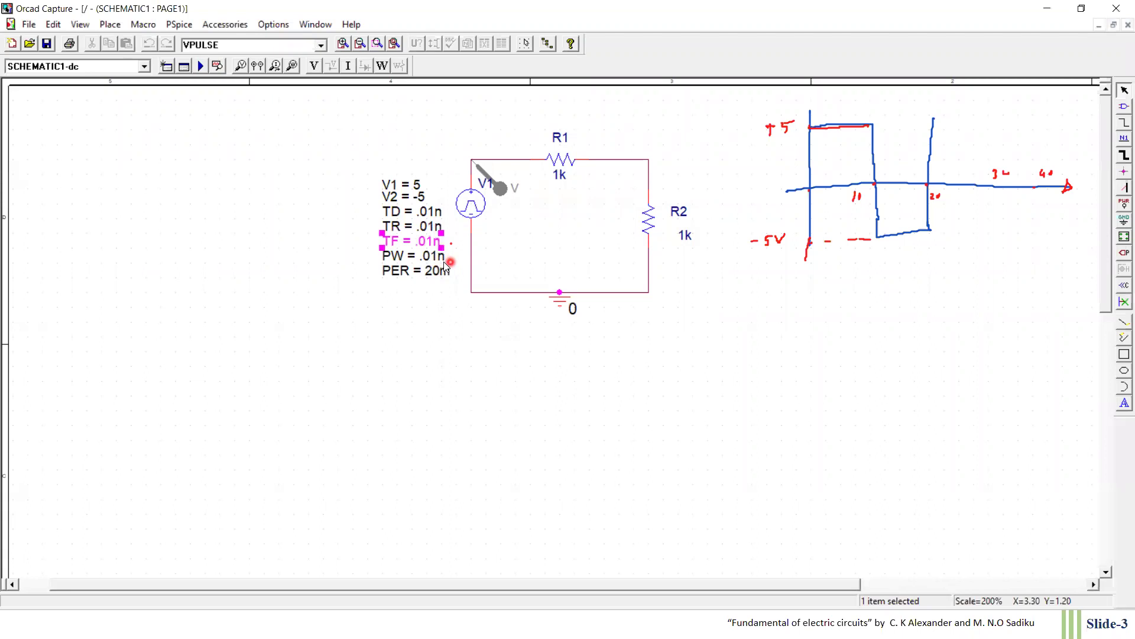
Step: Set the pulse width PW of source V1 to 10m and deselect it
double_click(434, 260)
type("10m")
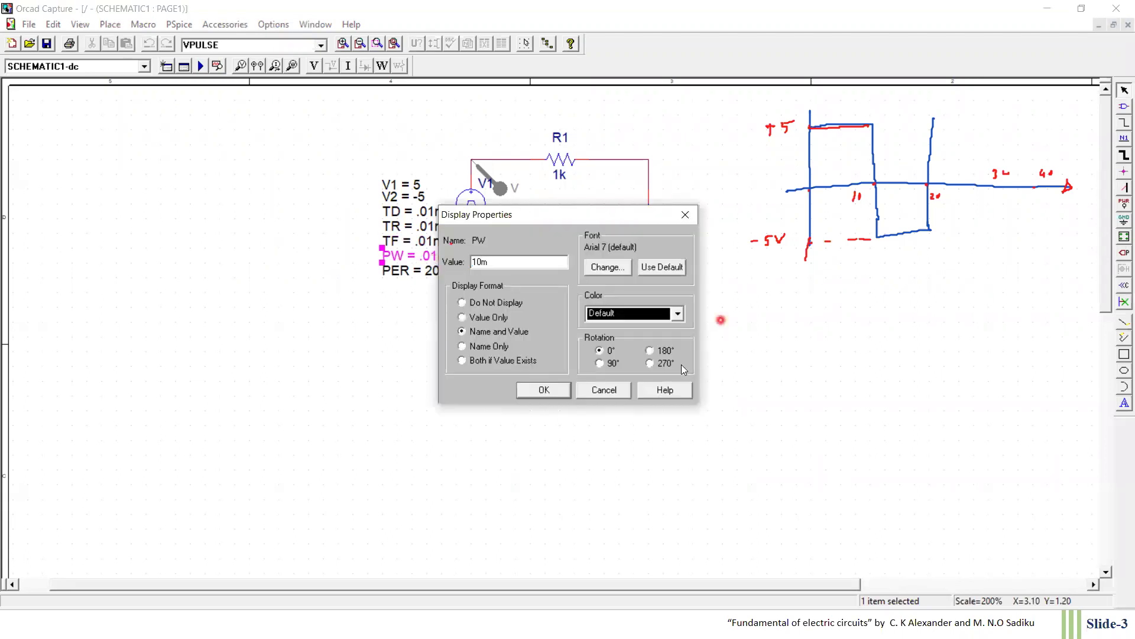
left_click(538, 391)
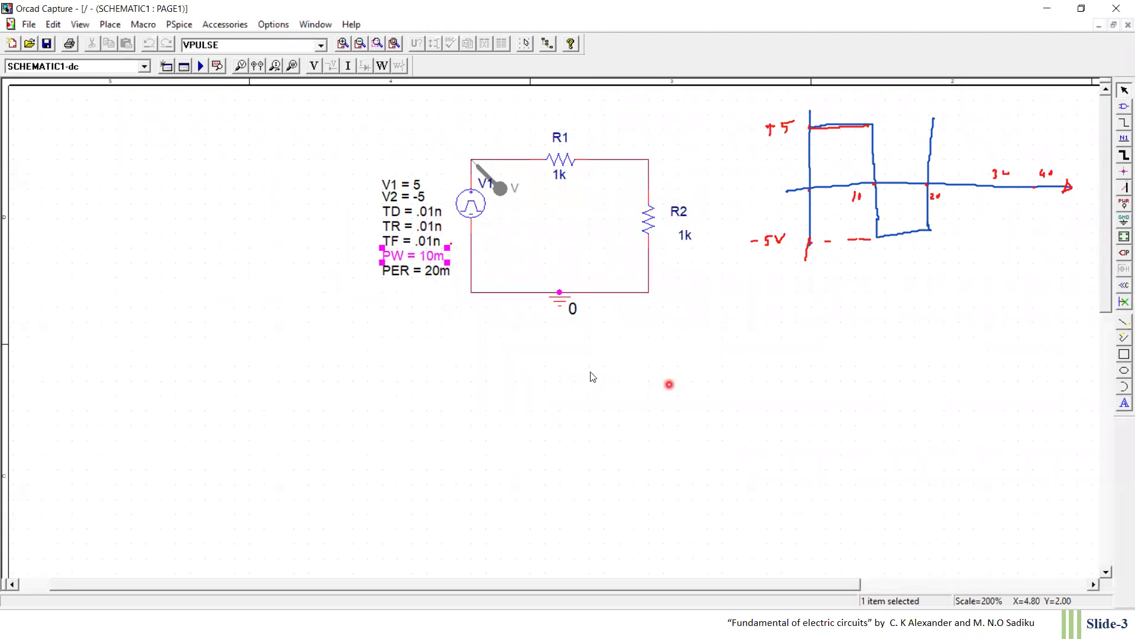
left_click(428, 333)
Step: Open the simulation settings of the dc profile, and end the PowerPoint slide show covering the dialog
left_click(185, 66)
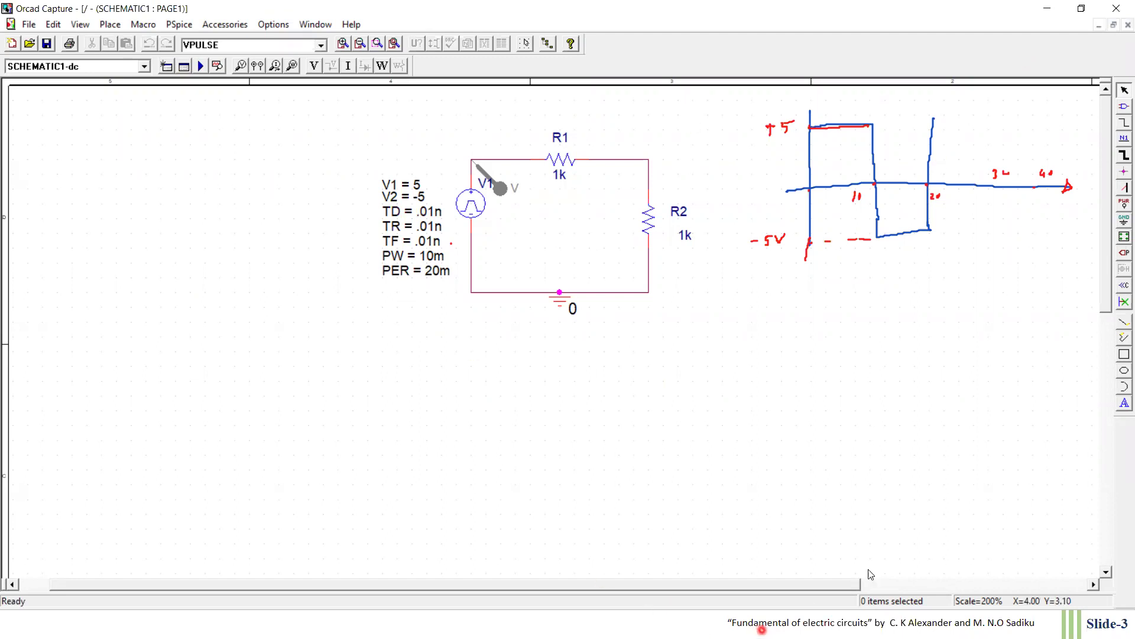
double_click(1002, 17)
left_click(784, 628)
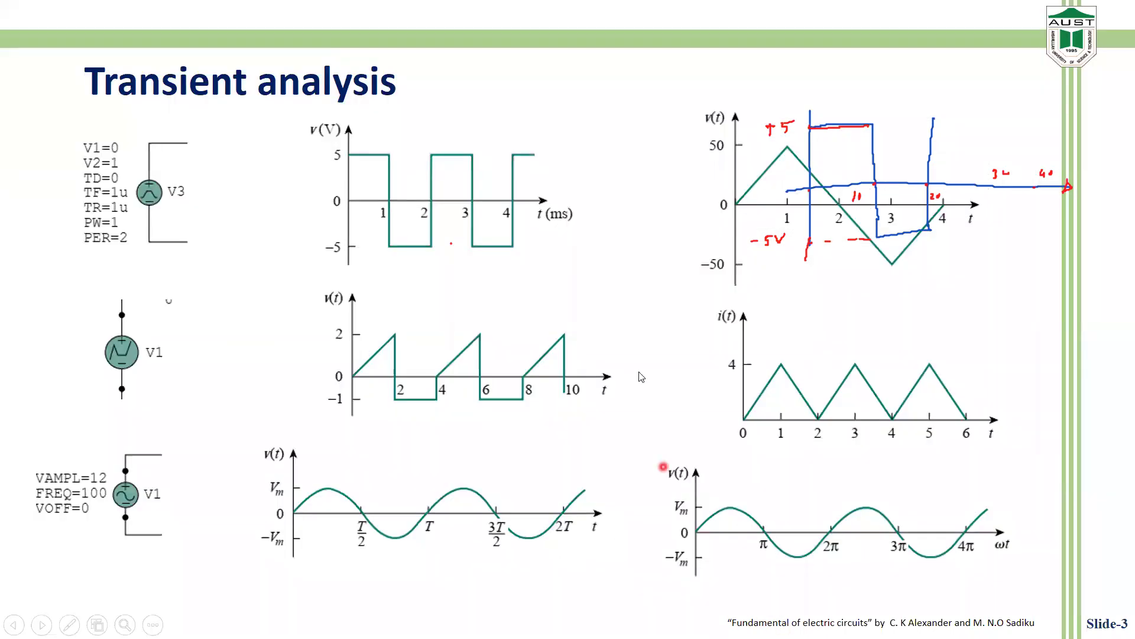
key("Escape")
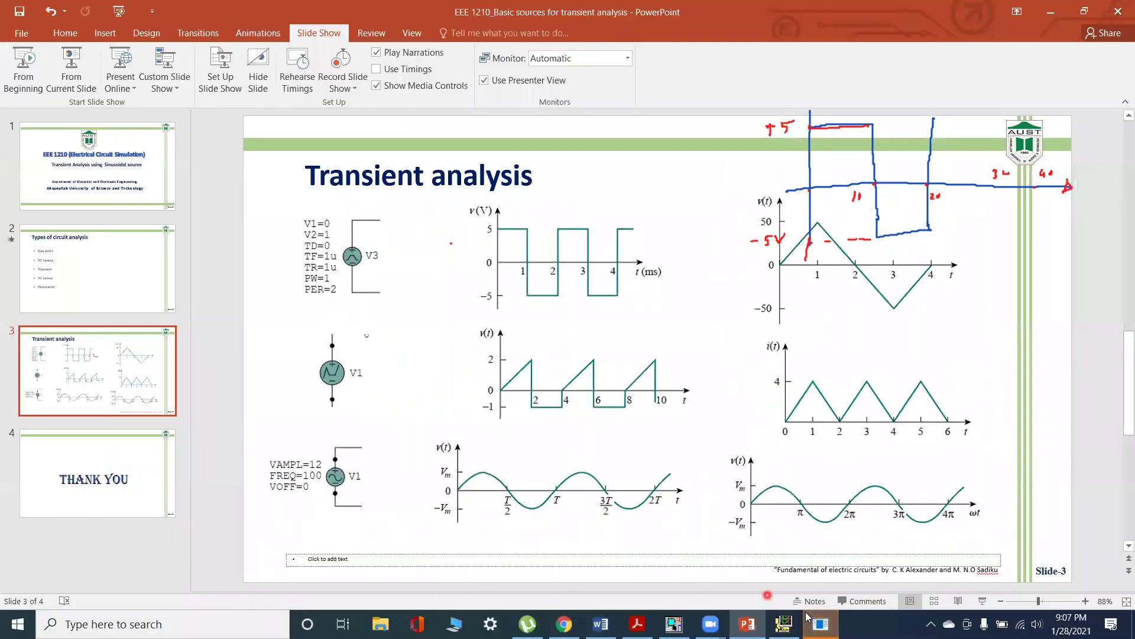
Step: Bring the Simulation Settings dialog in front of the maximized Orcad Capture window and move it below the source parameters
left_click(821, 623)
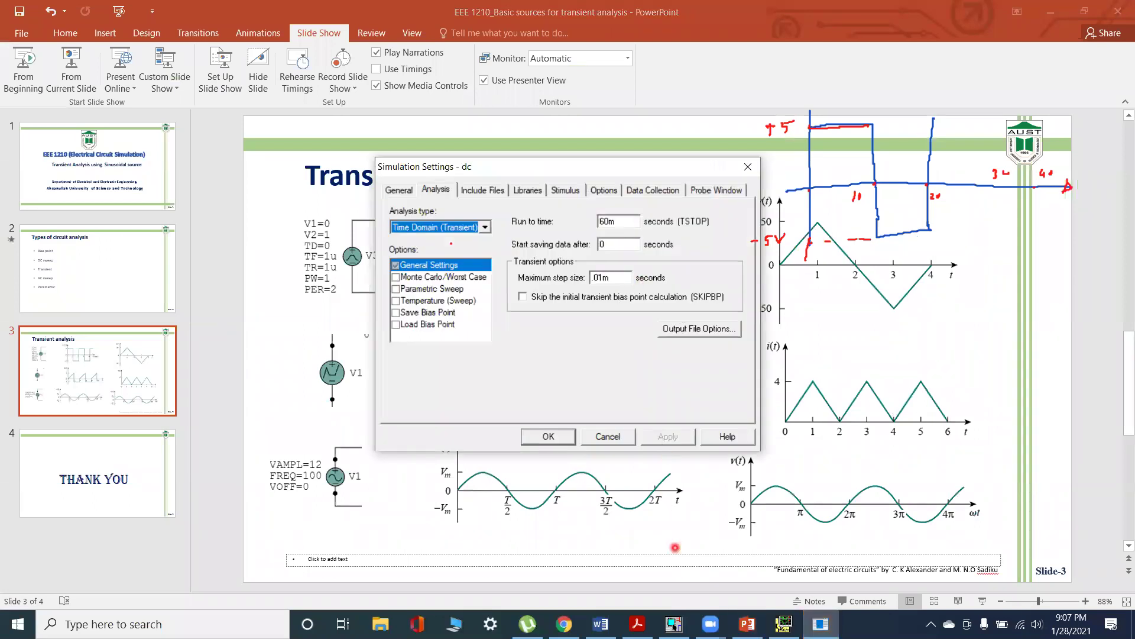
left_click(674, 624)
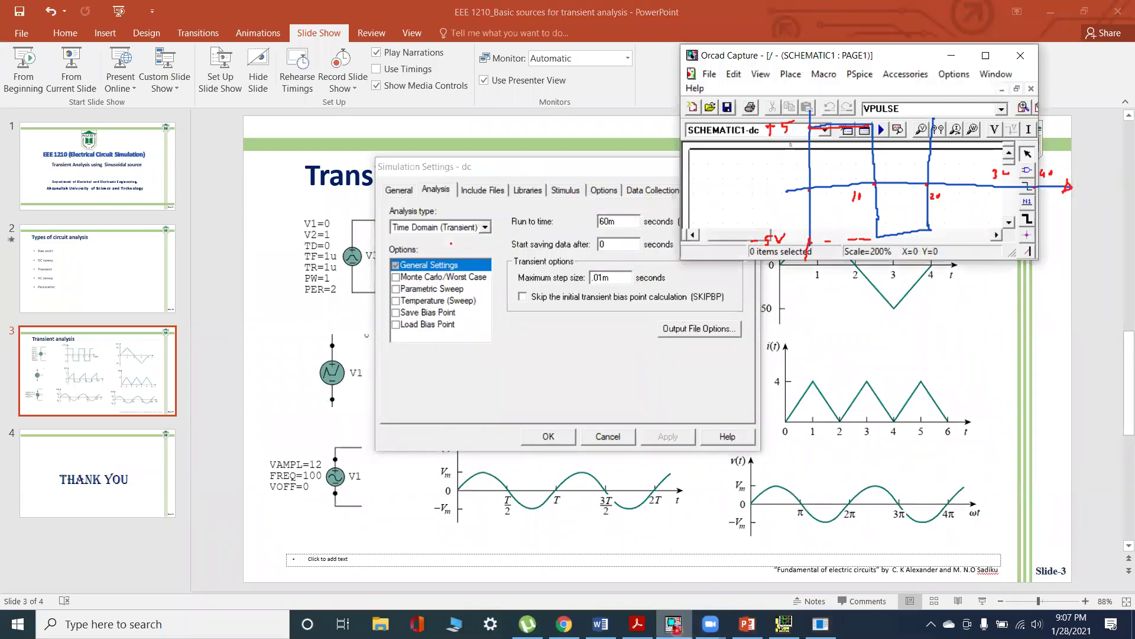
left_click(986, 55)
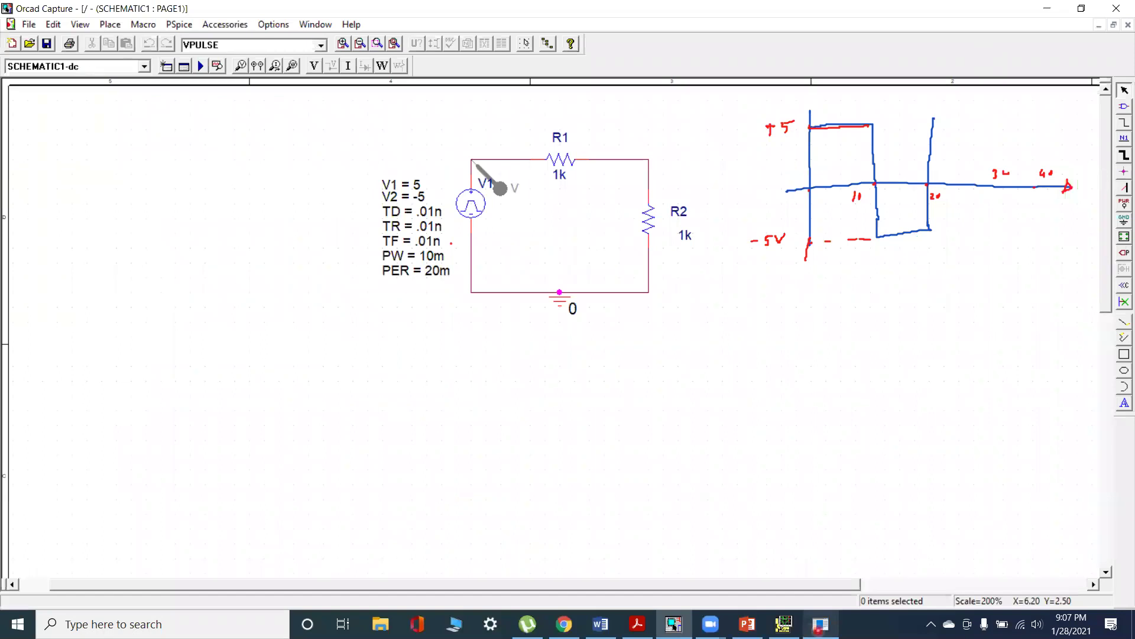
left_click(821, 623)
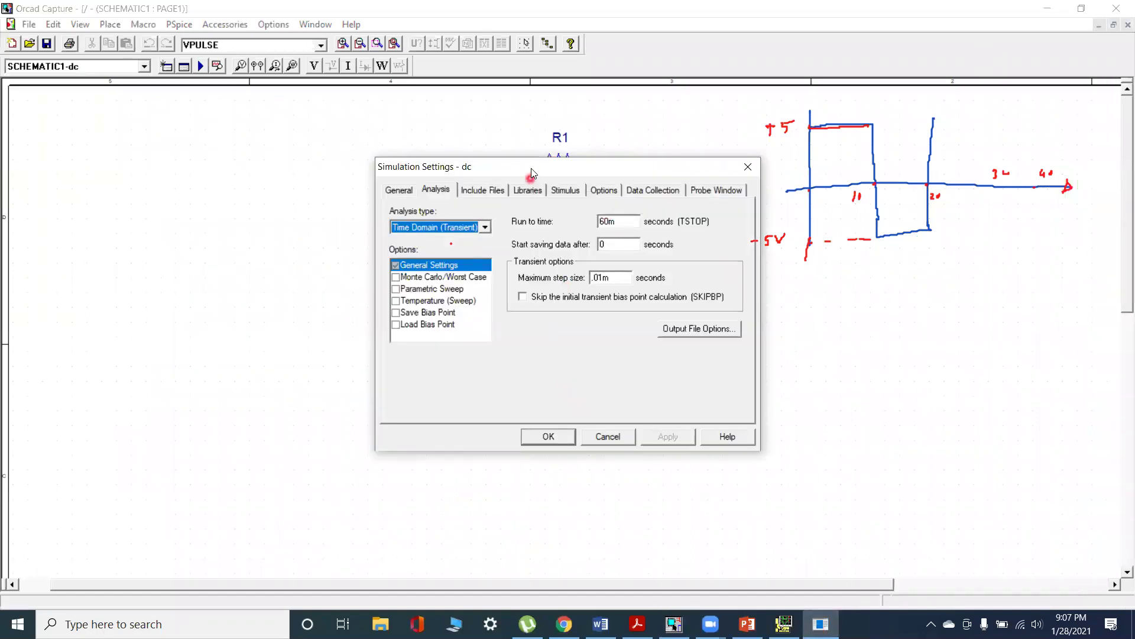
mouse_move(532, 171)
left_mouse_down()
mouse_move(787, 182)
mouse_move(406, 288)
left_mouse_up()
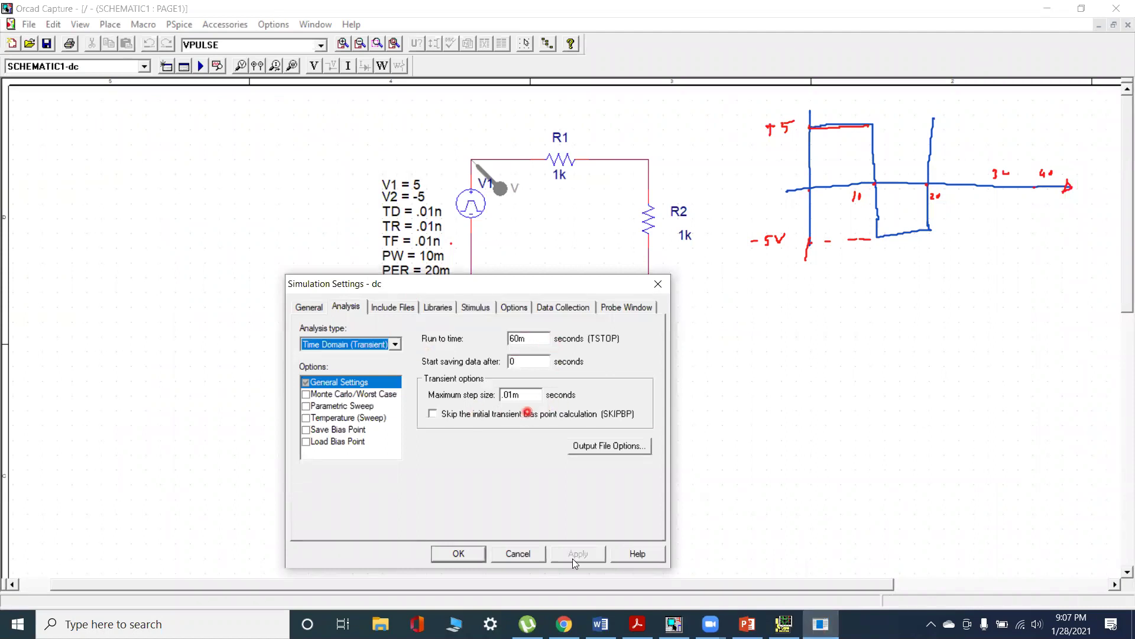
Step: Accept the simulation settings, run the dc profile and maximize the resulting plot window
left_click(472, 554)
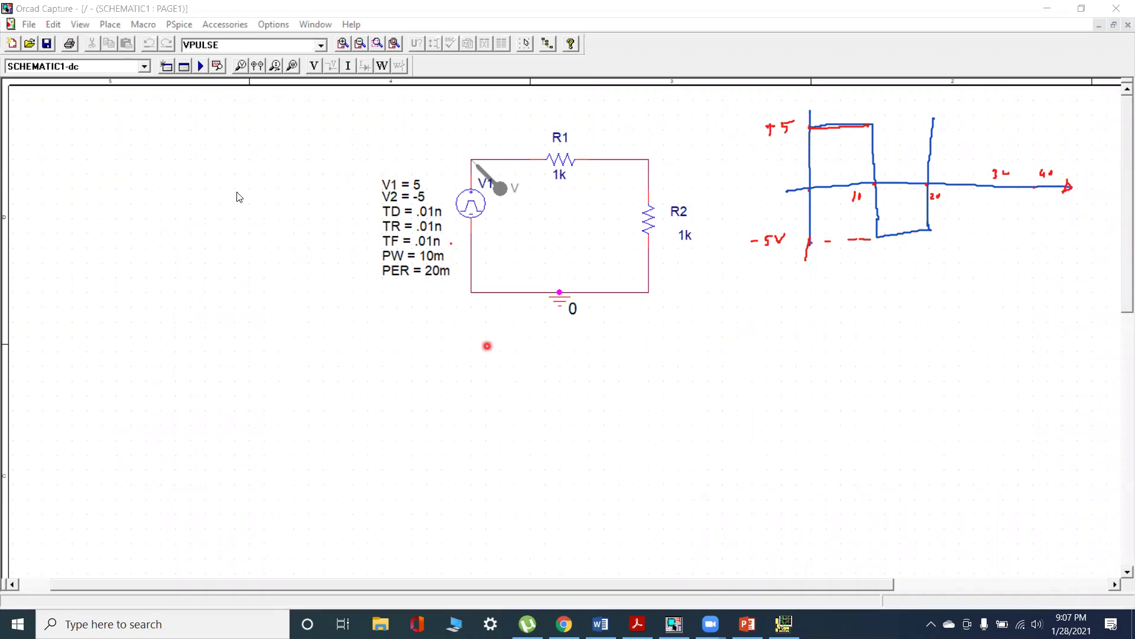
left_click(203, 69)
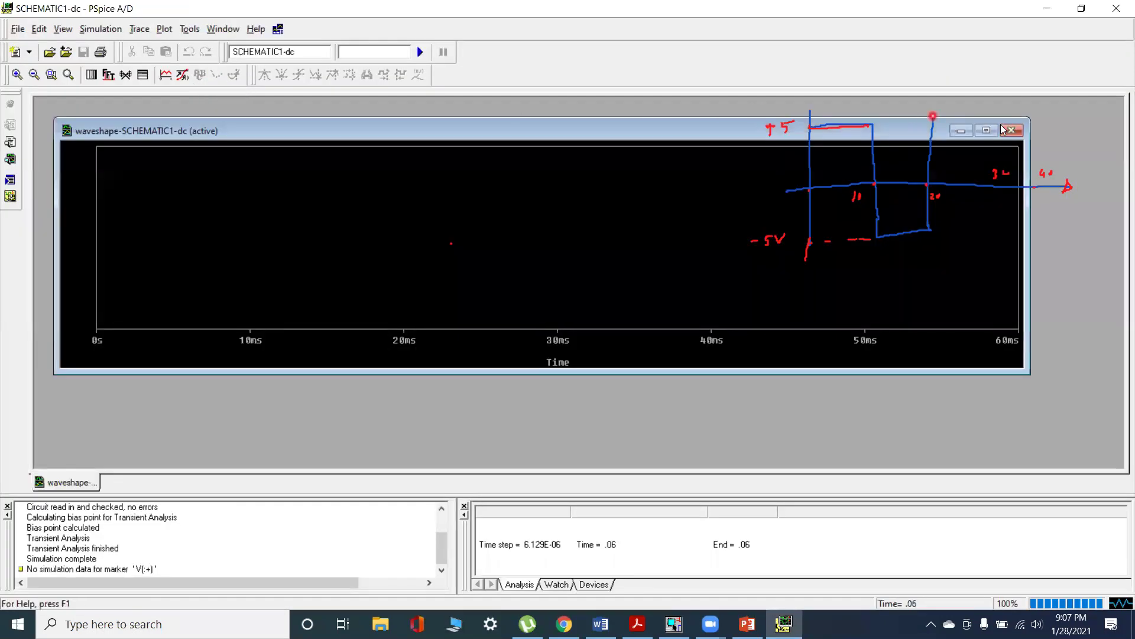
left_click(991, 133)
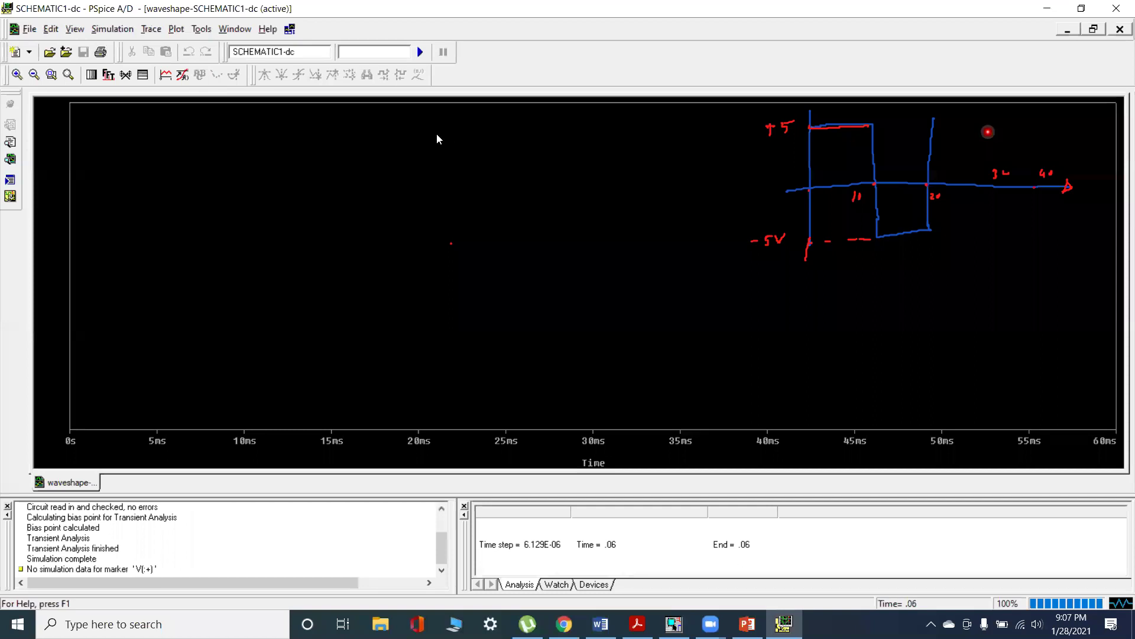
Step: Add the trace V(V1:+) to the empty transient plot
left_click(166, 74)
left_click(540, 420)
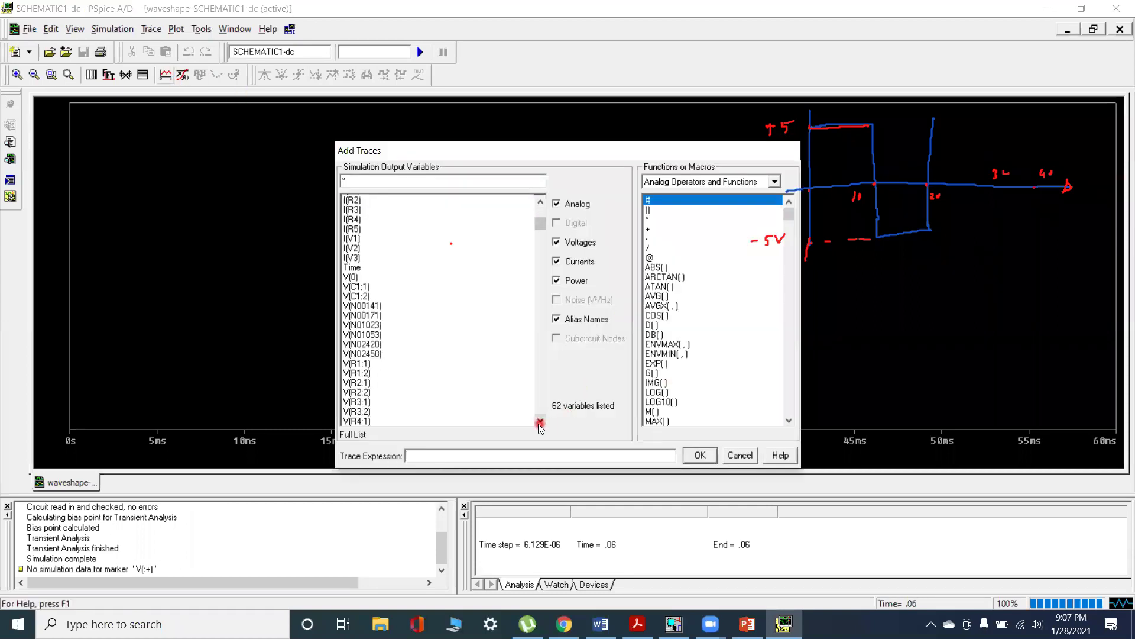
left_click(539, 420)
left_click(540, 420)
left_click(540, 420)
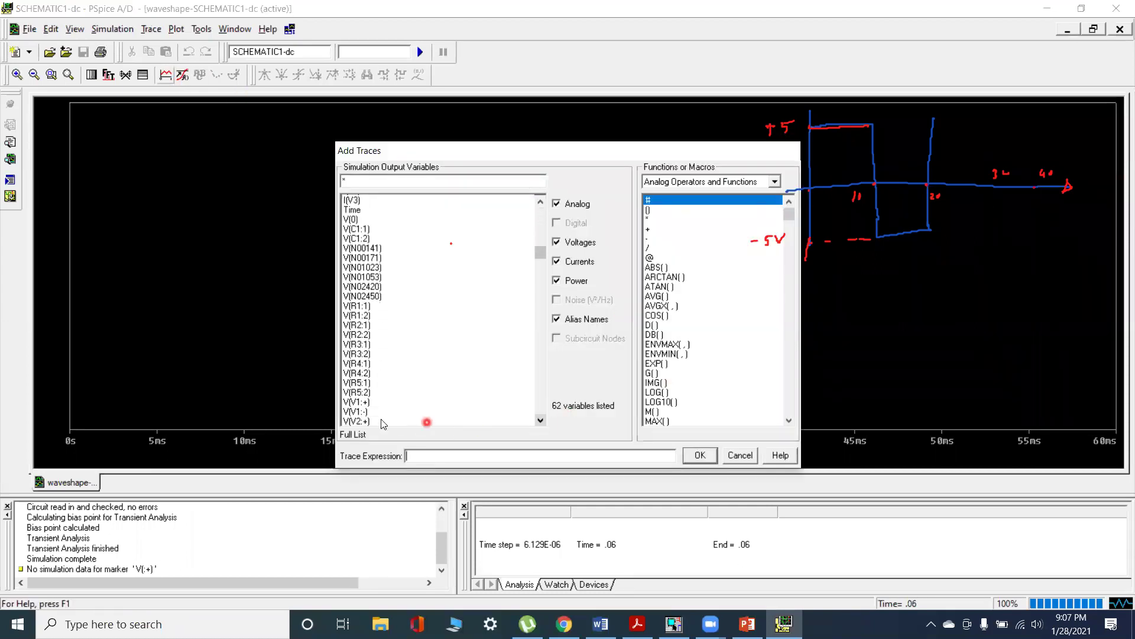
left_click(355, 401)
left_click(697, 455)
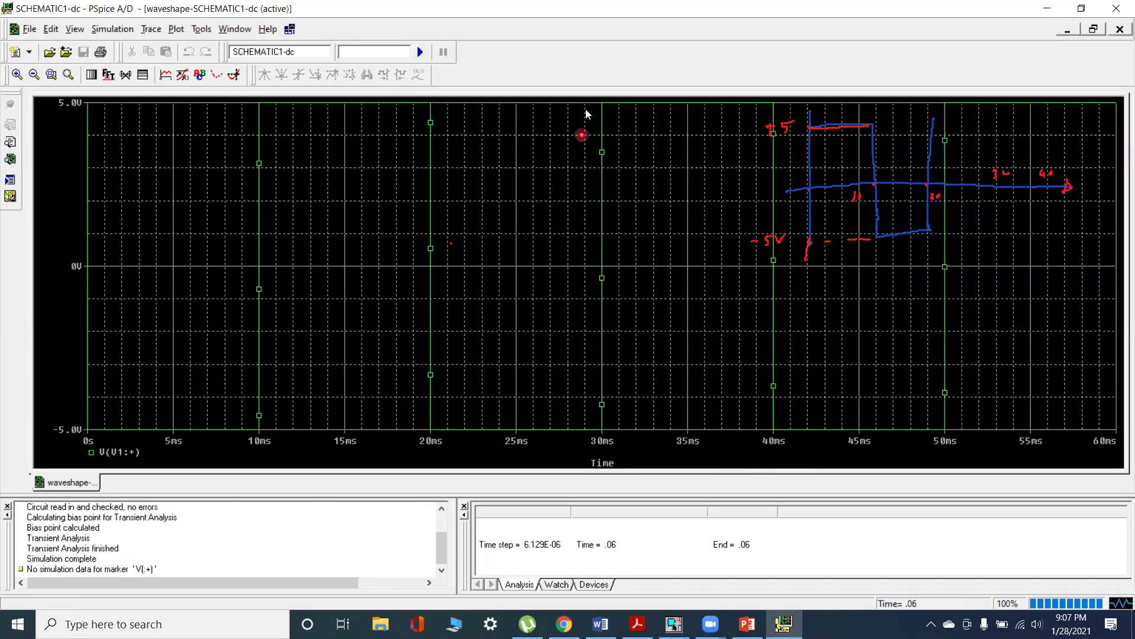
Step: Give the V(V1:+) trace a thicker line width in its trace properties
left_click(431, 188)
right_click(432, 188)
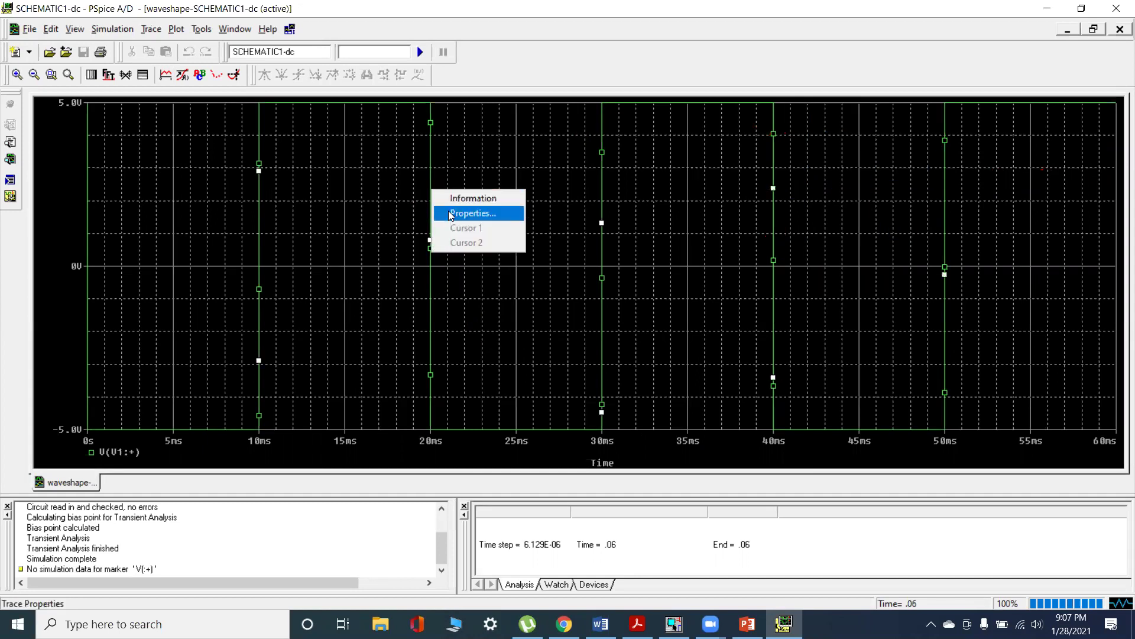
left_click(461, 212)
left_click(129, 128)
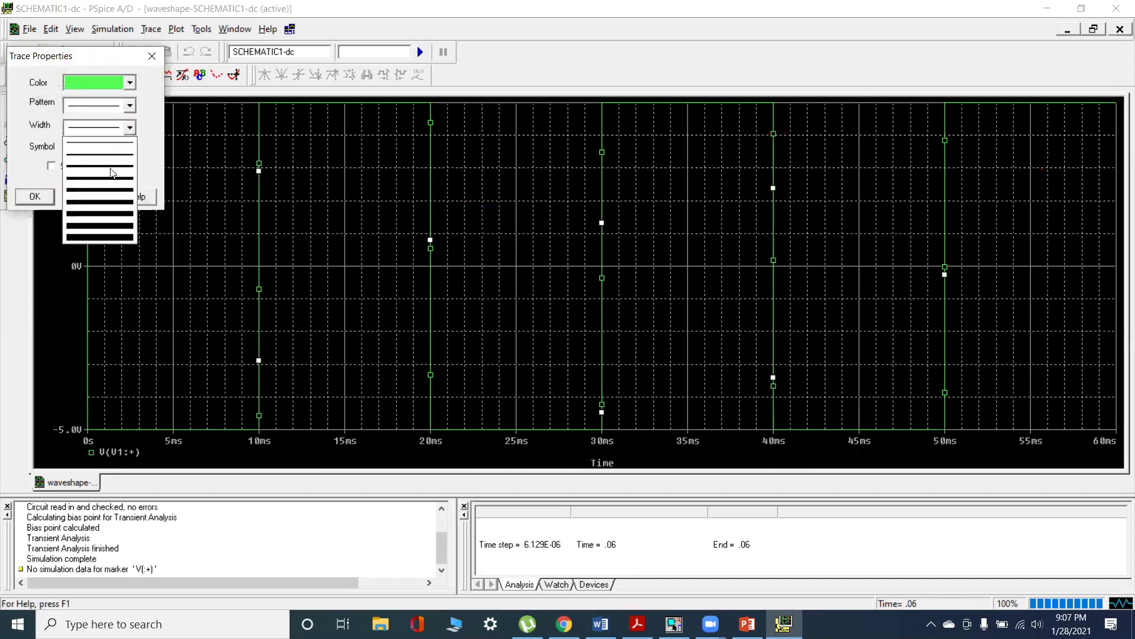
left_click(89, 183)
left_click(36, 196)
left_click(459, 300)
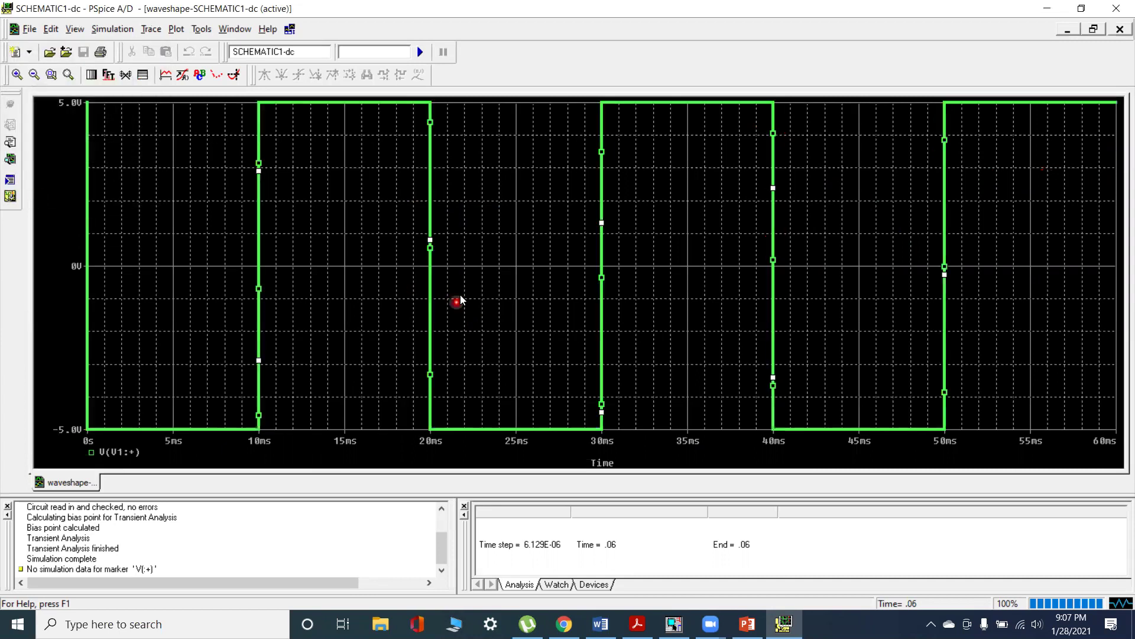
Step: Examine the square wave's levels and switching times, and switch to PowerPoint to review the Transient analysis waveforms
left_click(683, 286)
left_click(316, 369)
left_click(416, 346)
left_click(130, 249)
left_click(126, 297)
left_click(408, 358)
left_click(406, 231)
left_click(781, 302)
left_click(812, 414)
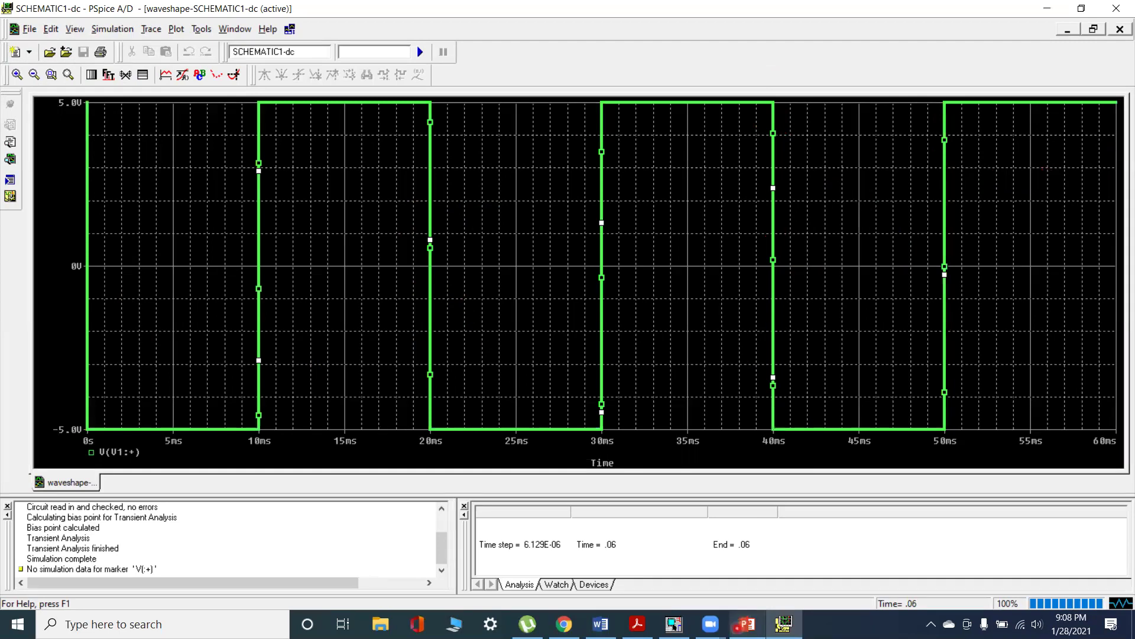
left_click(747, 624)
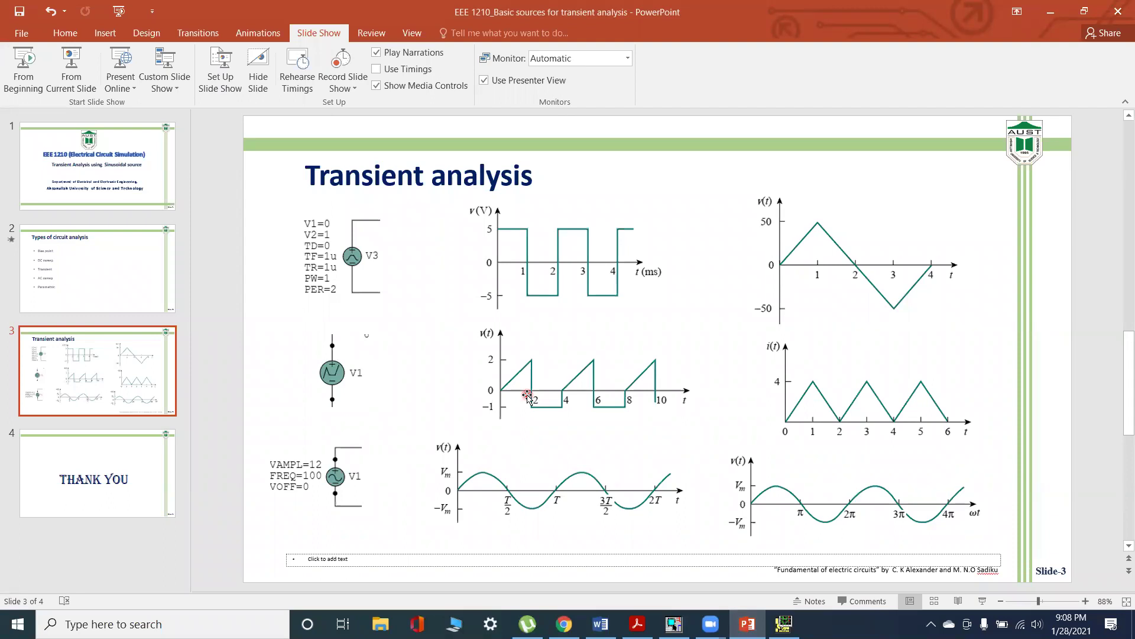
Step: Switch back to Orcad Capture and delete the voltage marker on the wire above source V1
left_click(674, 623)
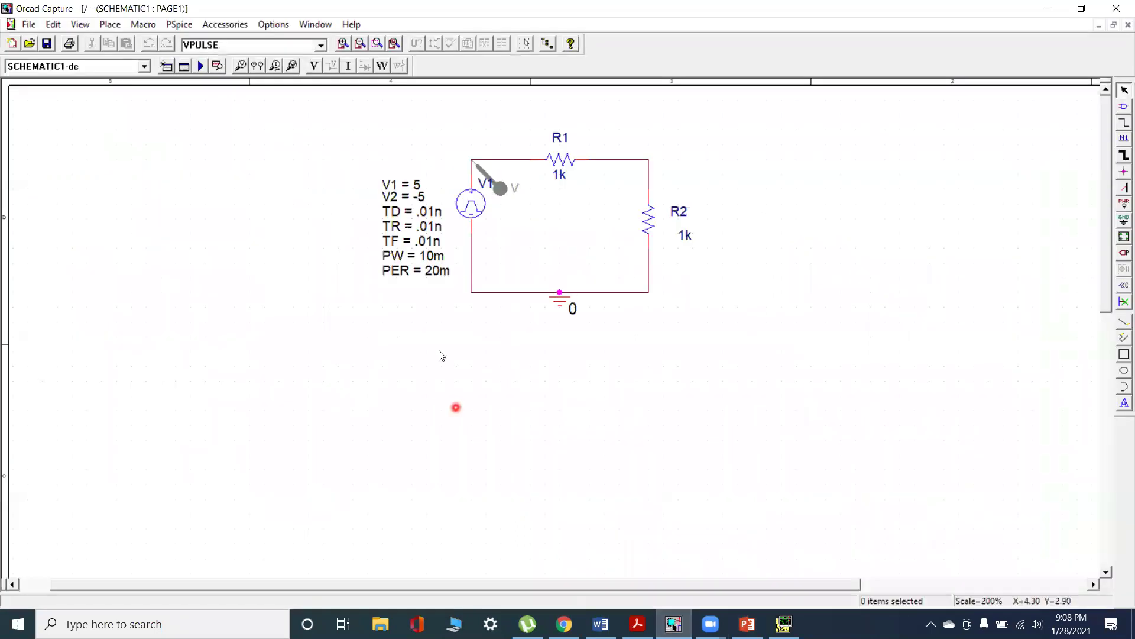
left_click(499, 195)
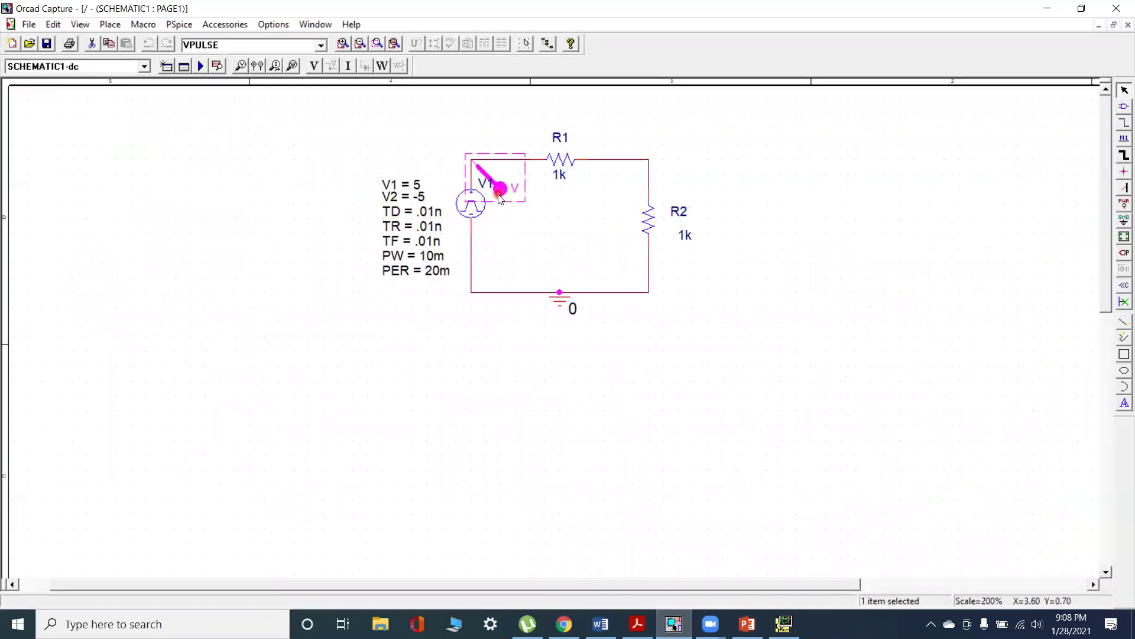
key("Delete")
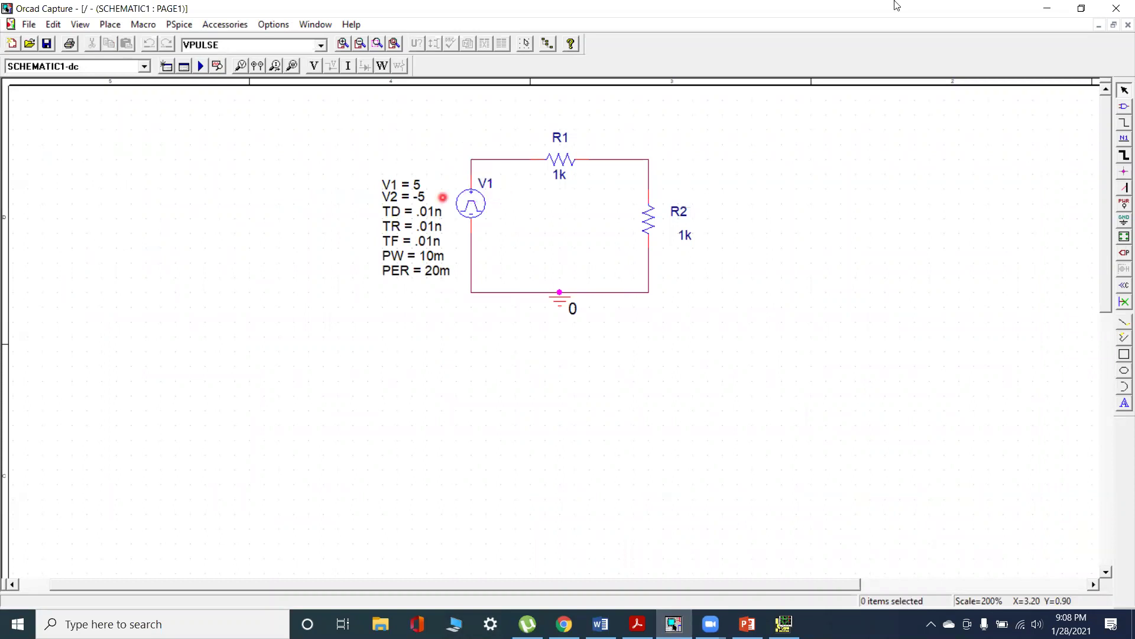
Step: Place a VPWL source from the Design Cache beside the V5, R3, C1 circuit and end part placement
left_click(864, 102)
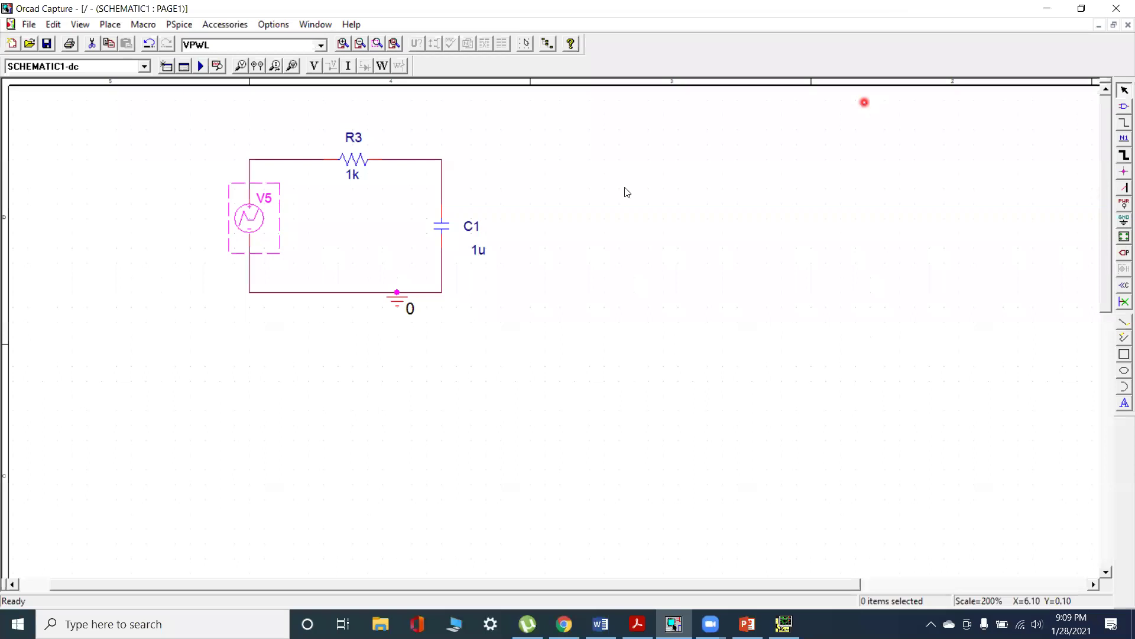
left_click(623, 228)
left_click(348, 153)
left_click(314, 205)
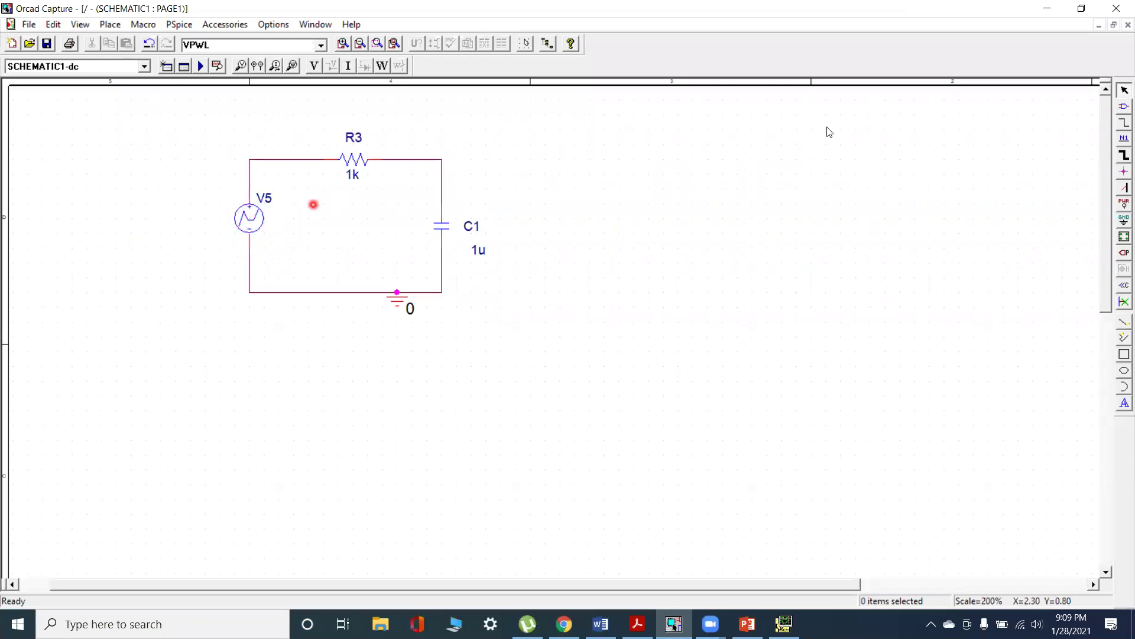
left_click(1120, 112)
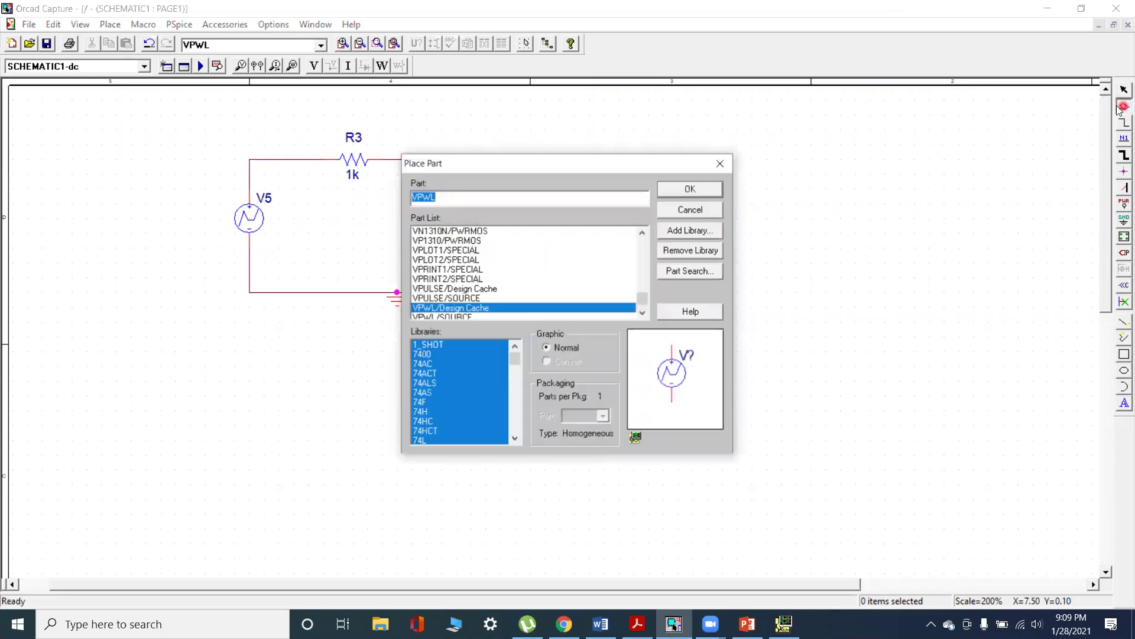
left_click(475, 205)
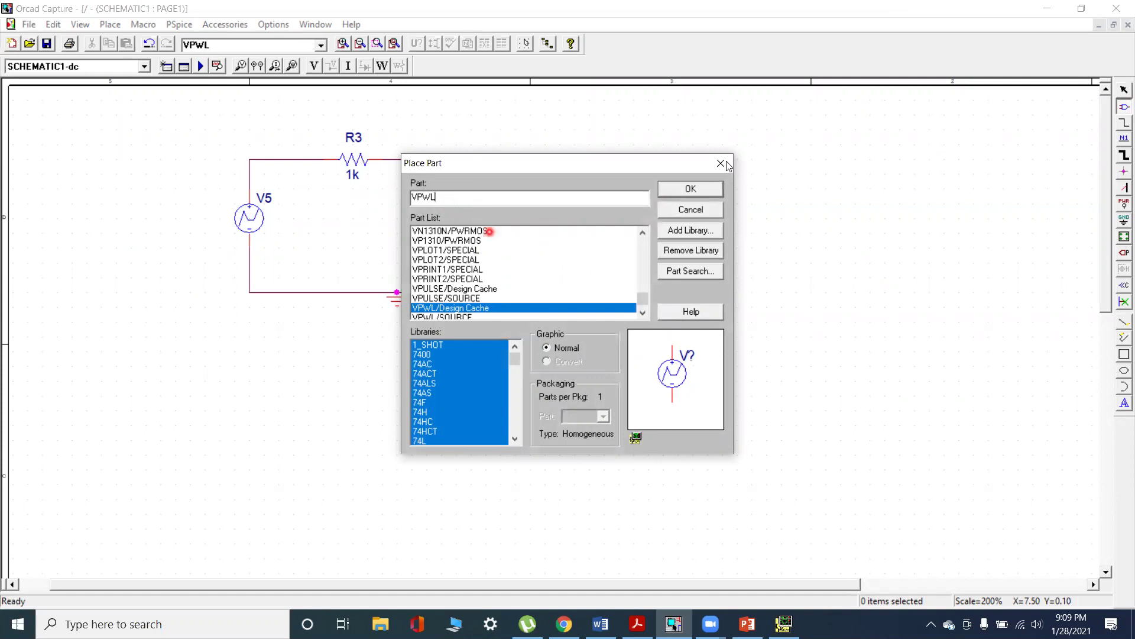
left_click(704, 194)
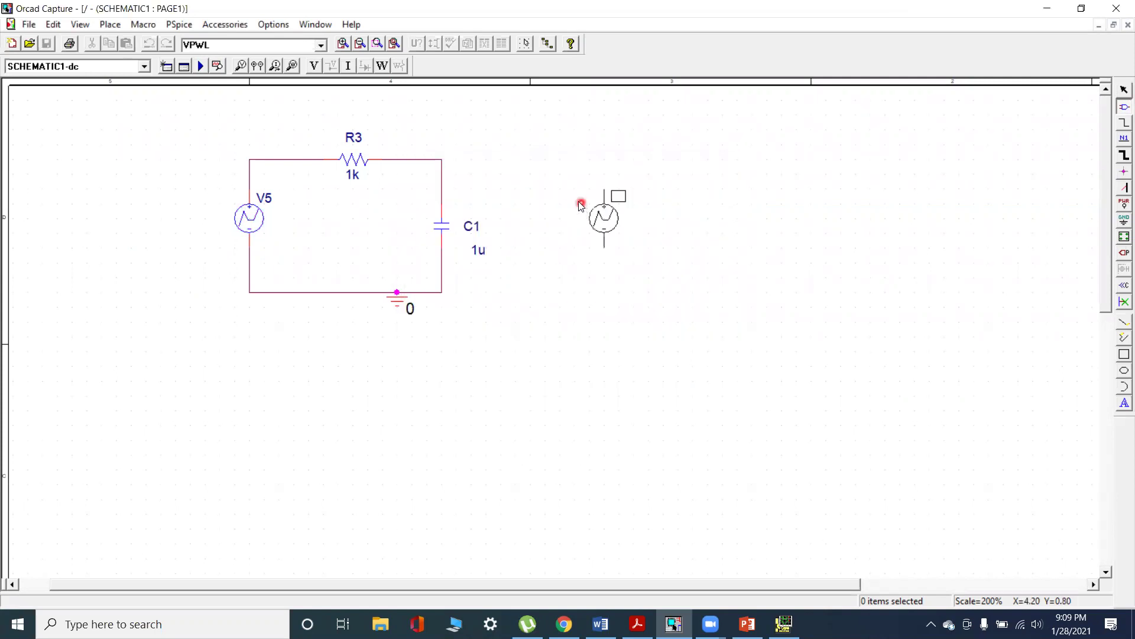
left_click(518, 198)
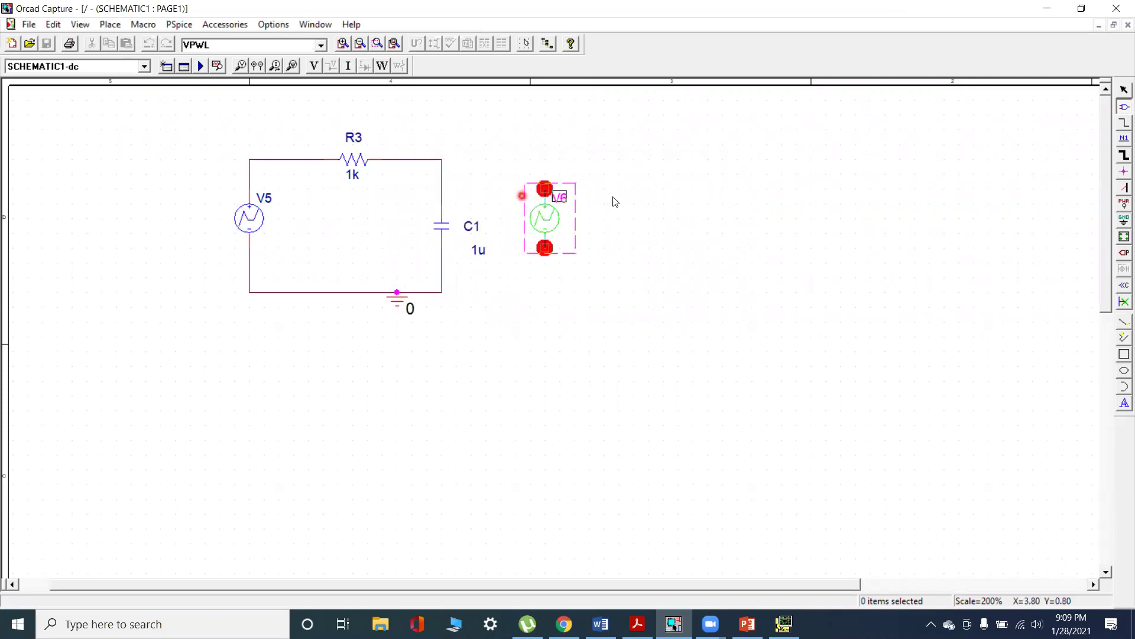
right_click(666, 199)
left_click(697, 212)
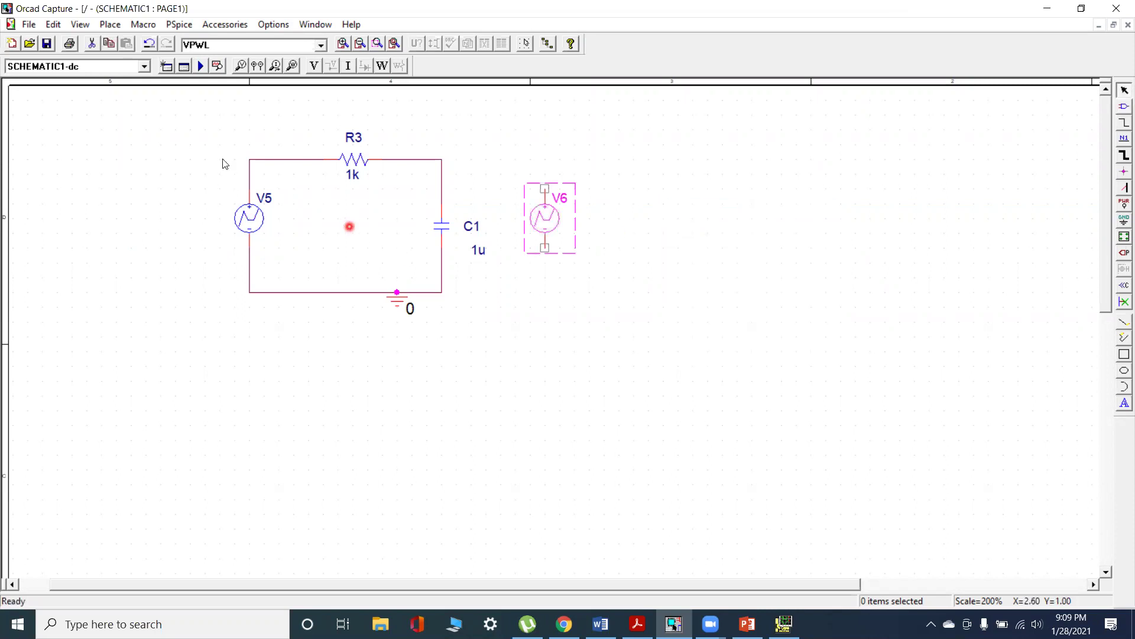
Step: Shift the whole V5, R3, C1 circuit and the separate source V6 toward the page's left edge, and deselect them
left_click_drag(235, 130, 477, 338)
left_click_drag(367, 160, 265, 164)
left_click_drag(534, 215, 477, 218)
left_click(589, 222)
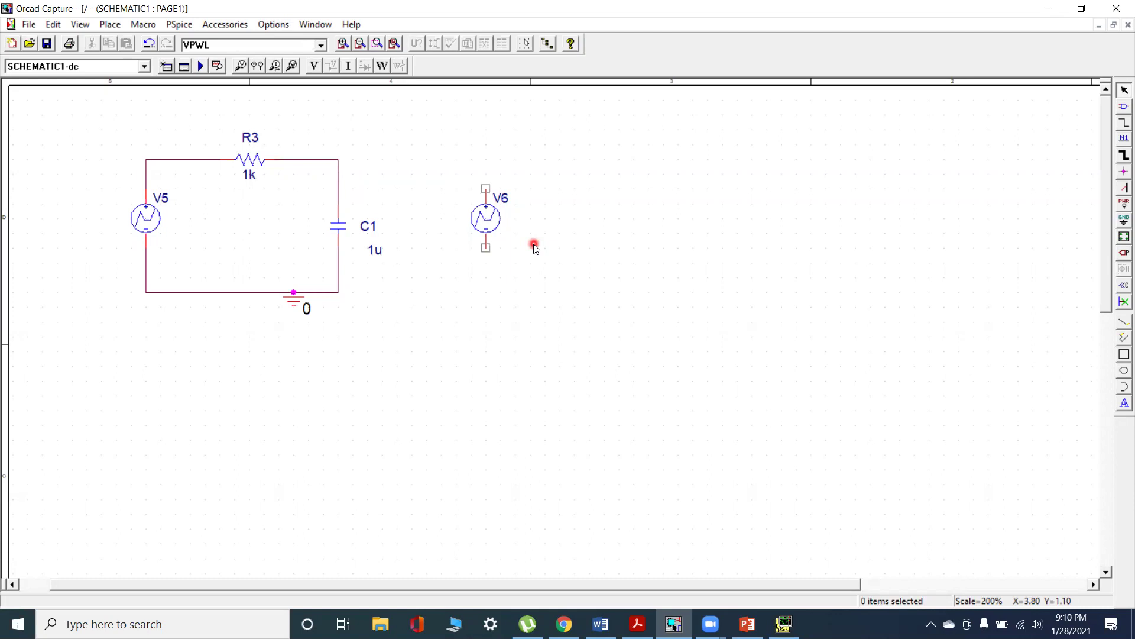
Step: Sketch red axes beside source V6 and a blue waveform that steps up twice and back down to zero
left_click(512, 106)
mouse_move(679, 113)
left_mouse_down()
mouse_move(684, 252)
mouse_move(956, 237)
left_mouse_up()
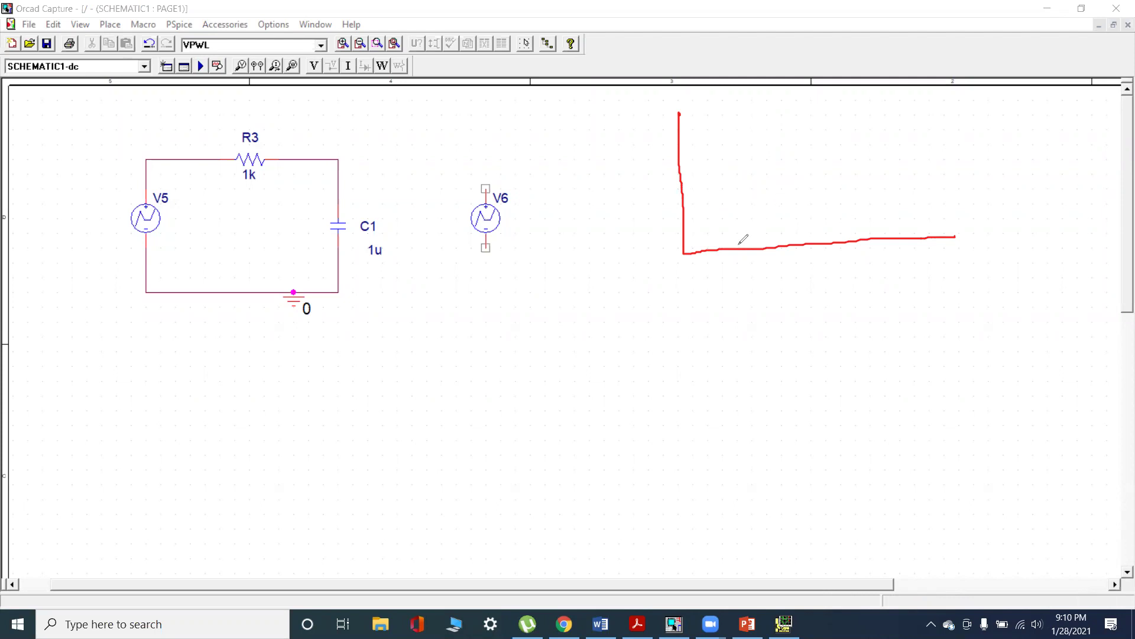
left_click_drag(686, 254, 728, 248)
left_click_drag(731, 248, 727, 204)
mouse_move(724, 203)
left_mouse_down()
mouse_move(766, 199)
mouse_move(771, 148)
mouse_move(820, 143)
mouse_move(828, 192)
mouse_move(876, 186)
mouse_move(884, 236)
mouse_move(927, 235)
left_mouse_up()
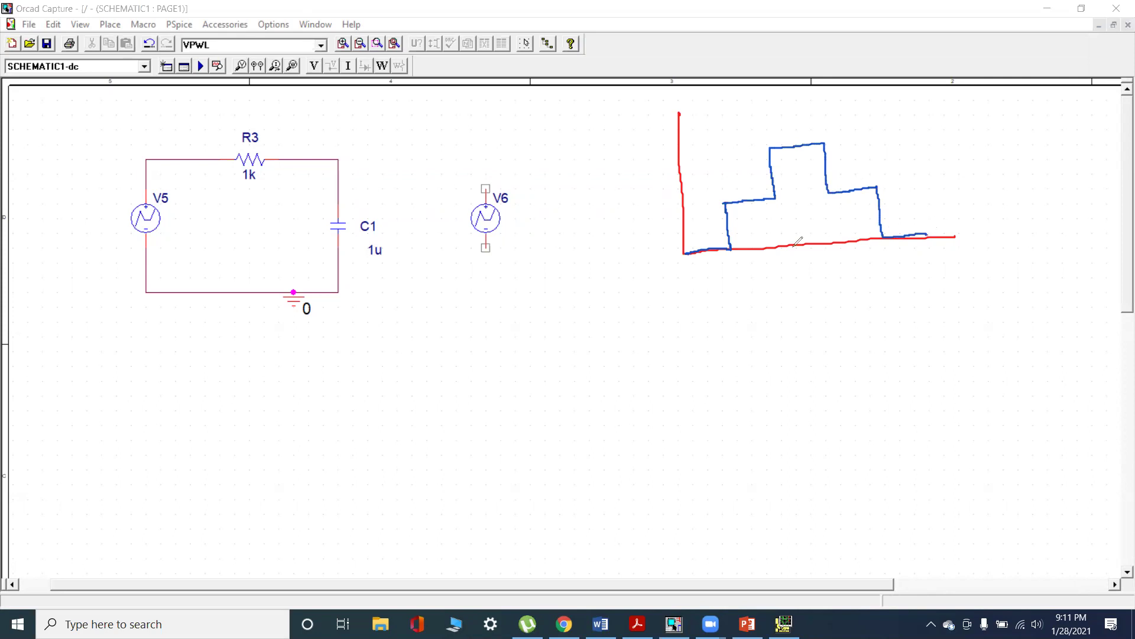
Step: Label the sketch's time axis 0, 5, 10, 15, 20 and 25, with dashed guides at 10 and 15 and an arrowhead
mouse_move(688, 261)
left_mouse_down()
mouse_move(779, 274)
mouse_move(793, 262)
left_mouse_up()
left_click(776, 209)
left_click(778, 222)
left_click(779, 232)
left_click(781, 240)
left_click_drag(828, 197, 828, 267)
left_click(828, 258)
mouse_move(842, 255)
left_mouse_down()
mouse_move(834, 266)
mouse_move(885, 265)
mouse_move(894, 254)
mouse_move(939, 264)
mouse_move(965, 244)
left_mouse_up()
left_click(926, 238)
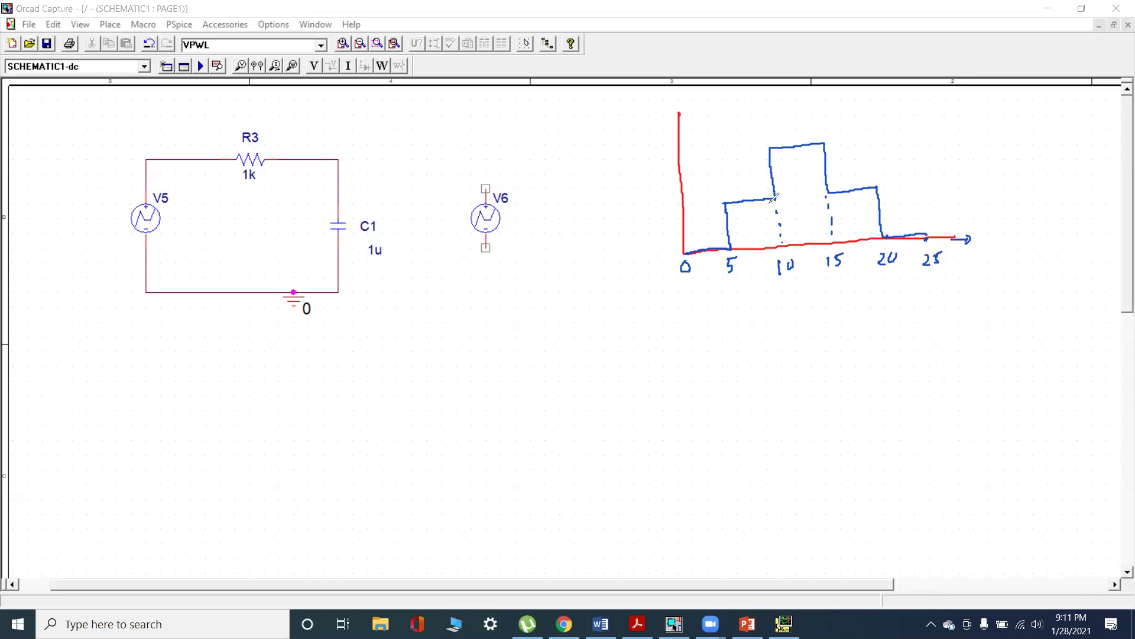
Step: Label the sketch's axes V and t, and mark the 5 V and 10 V levels with dashed guide lines
mouse_move(670, 126)
left_mouse_down()
mouse_move(682, 107)
mouse_move(688, 123)
mouse_move(710, 108)
left_mouse_up()
mouse_move(986, 247)
left_mouse_down()
mouse_move(995, 267)
mouse_move(996, 254)
left_mouse_up()
mouse_move(678, 205)
left_mouse_down()
mouse_move(714, 203)
mouse_move(644, 214)
mouse_move(651, 203)
left_mouse_up()
left_click_drag(673, 156, 680, 155)
left_click_drag(686, 156, 709, 151)
left_click_drag(715, 154, 762, 152)
mouse_move(639, 152)
left_mouse_down()
mouse_move(637, 166)
mouse_move(665, 151)
left_mouse_up()
left_click_drag(660, 200, 667, 199)
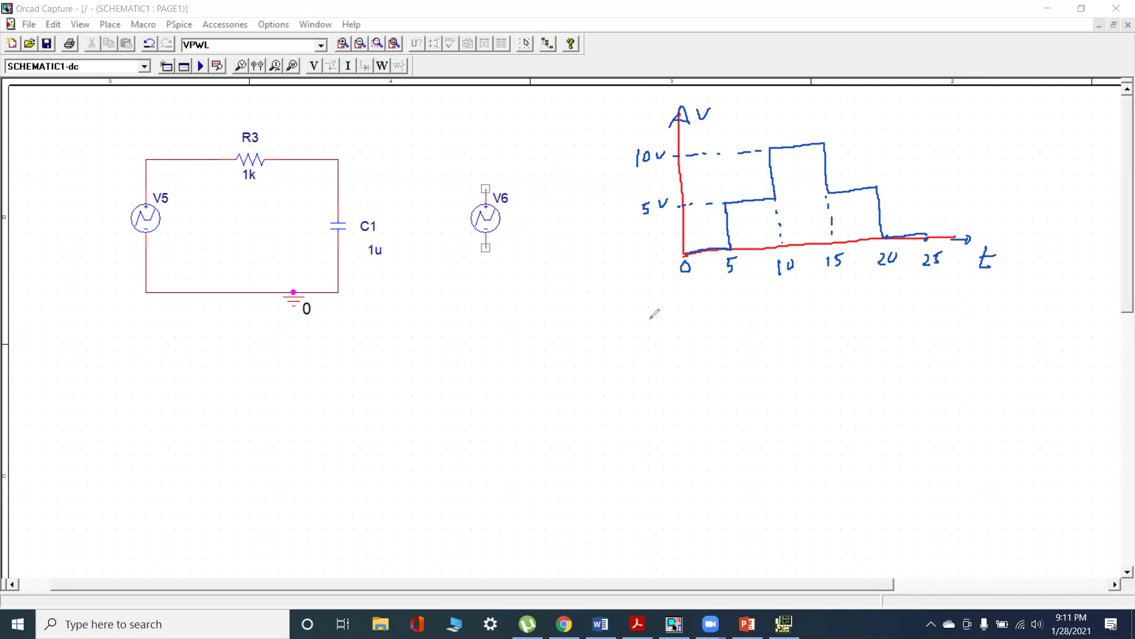
Step: Draw the red outlines of two tables below the waveform sketch, one with two vertical dividers and one with a single divider
left_click_drag(587, 307, 596, 305)
left_click_drag(593, 309, 787, 297)
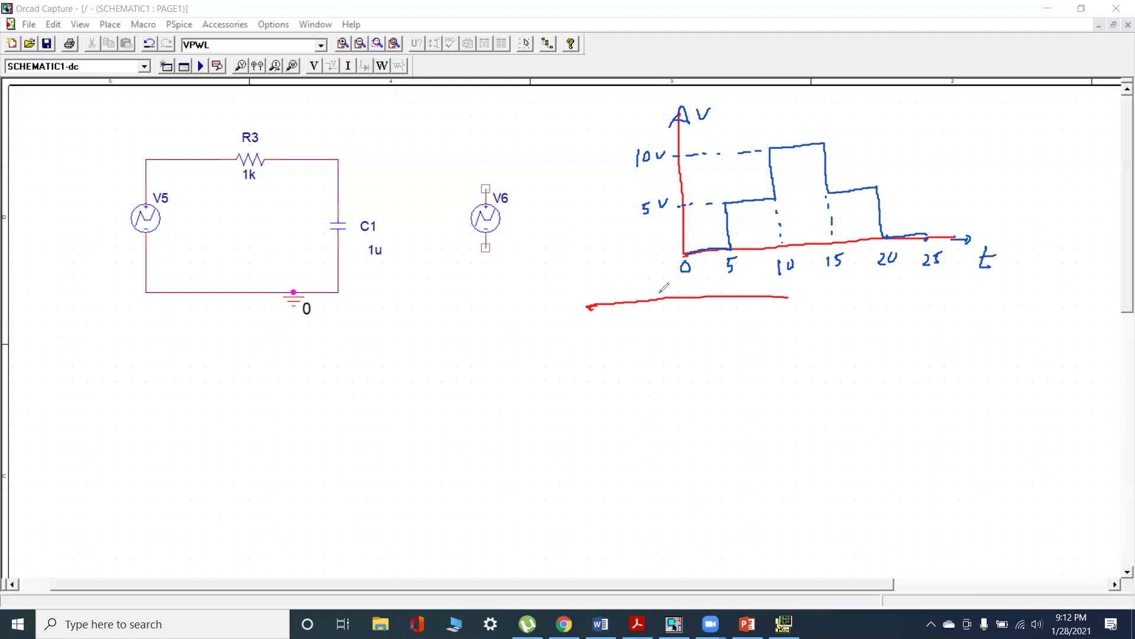
left_click_drag(657, 283, 671, 499)
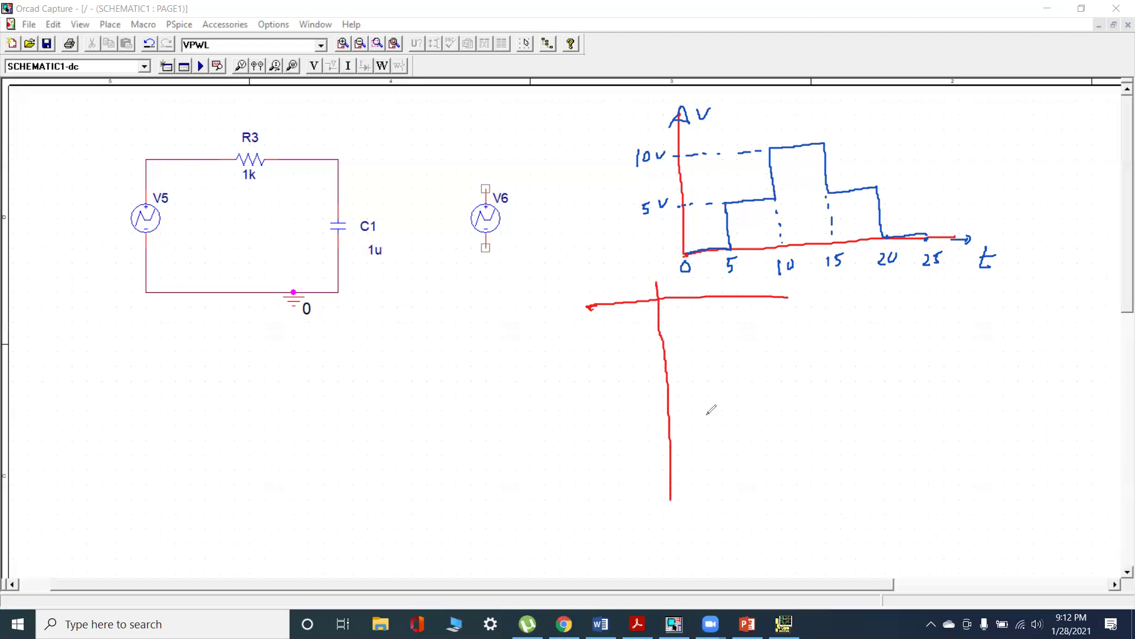
left_click_drag(724, 283, 734, 503)
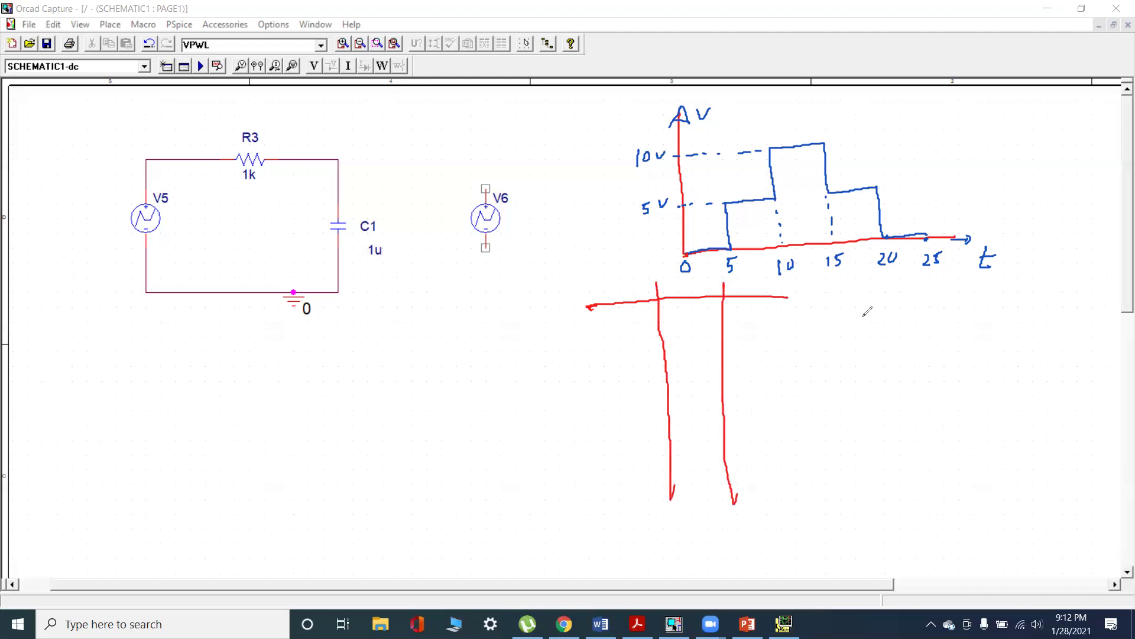
left_click_drag(854, 304, 1080, 300)
left_click_drag(949, 274, 964, 553)
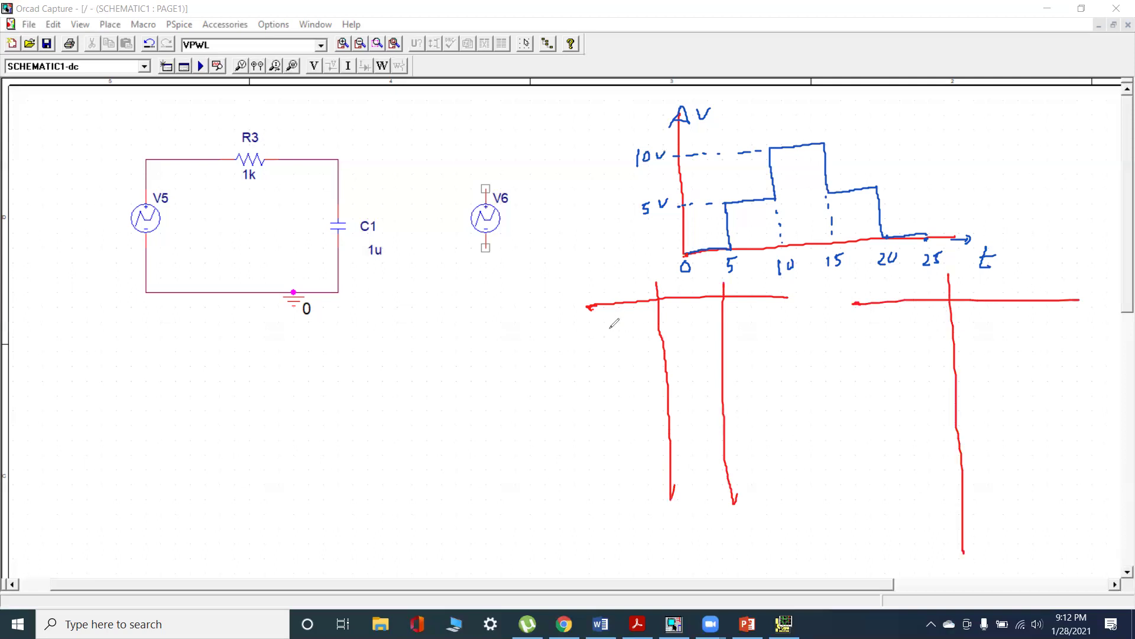
Step: Draw the first row in both tables, labelling it T1 in one and V1 in the other
left_click_drag(597, 342, 755, 326)
mouse_move(611, 312)
left_mouse_down()
mouse_move(623, 311)
mouse_move(618, 331)
mouse_move(627, 330)
left_mouse_up()
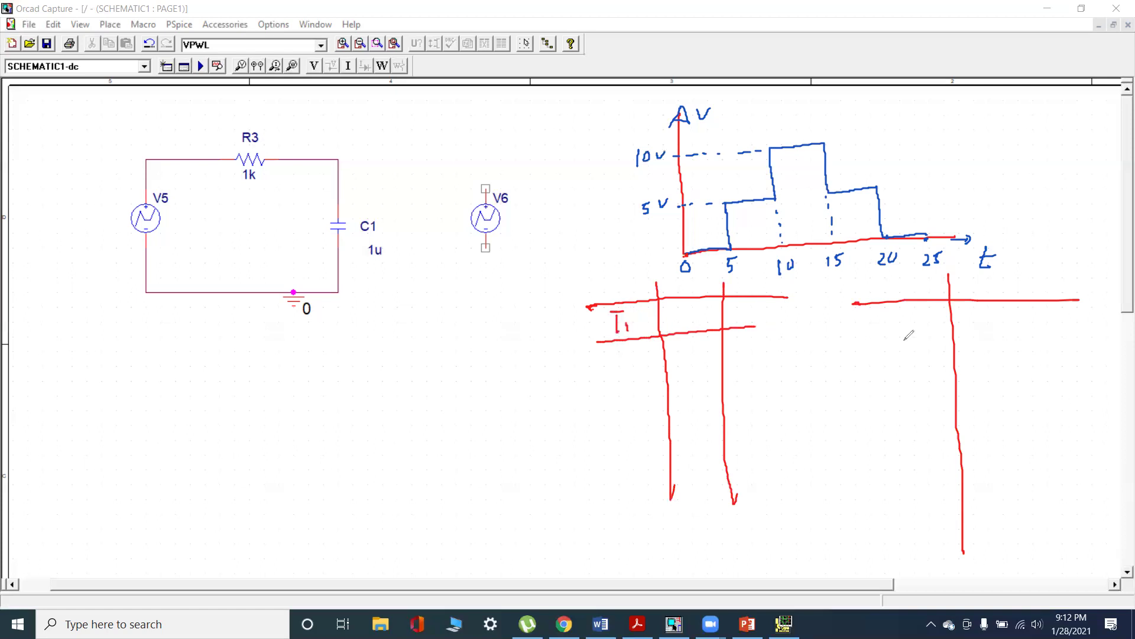
left_click_drag(861, 340, 1033, 321)
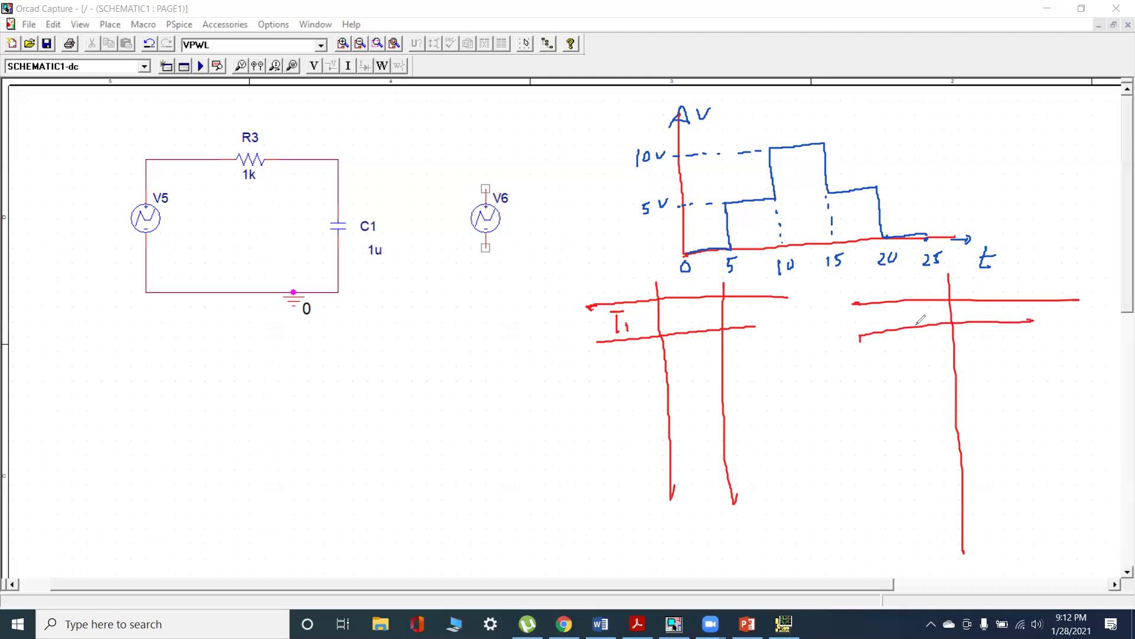
left_click_drag(902, 313, 911, 313)
left_click_drag(914, 318, 914, 324)
Step: Add rows labelled T2, T3 and T4 below T1 in the time table
left_click_drag(619, 349, 630, 349)
mouse_move(625, 348)
left_mouse_down()
mouse_move(626, 359)
mouse_move(731, 360)
left_mouse_up()
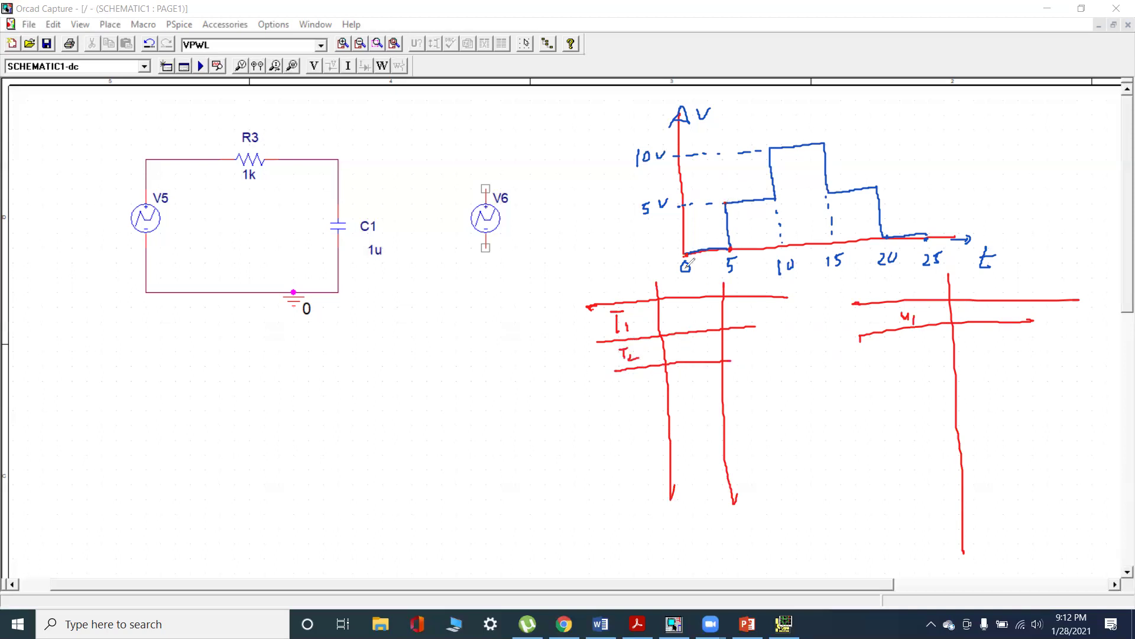
mouse_move(629, 379)
left_mouse_down()
mouse_move(621, 398)
mouse_move(734, 384)
left_mouse_up()
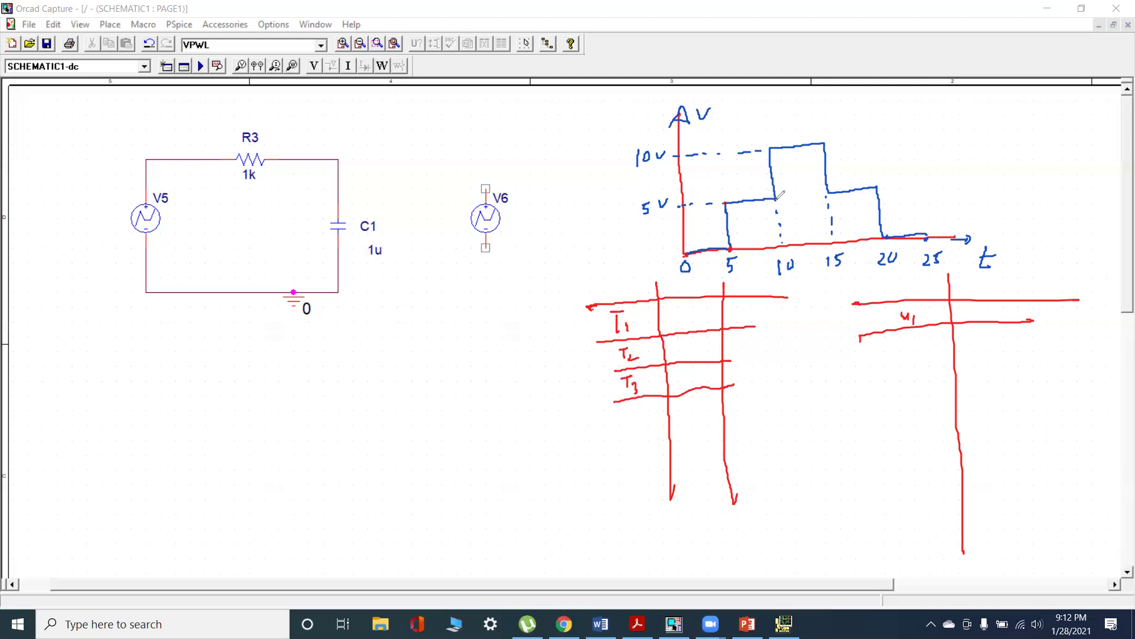
left_click_drag(625, 415, 635, 413)
mouse_move(630, 415)
left_mouse_down()
mouse_move(641, 424)
mouse_move(777, 414)
left_mouse_up()
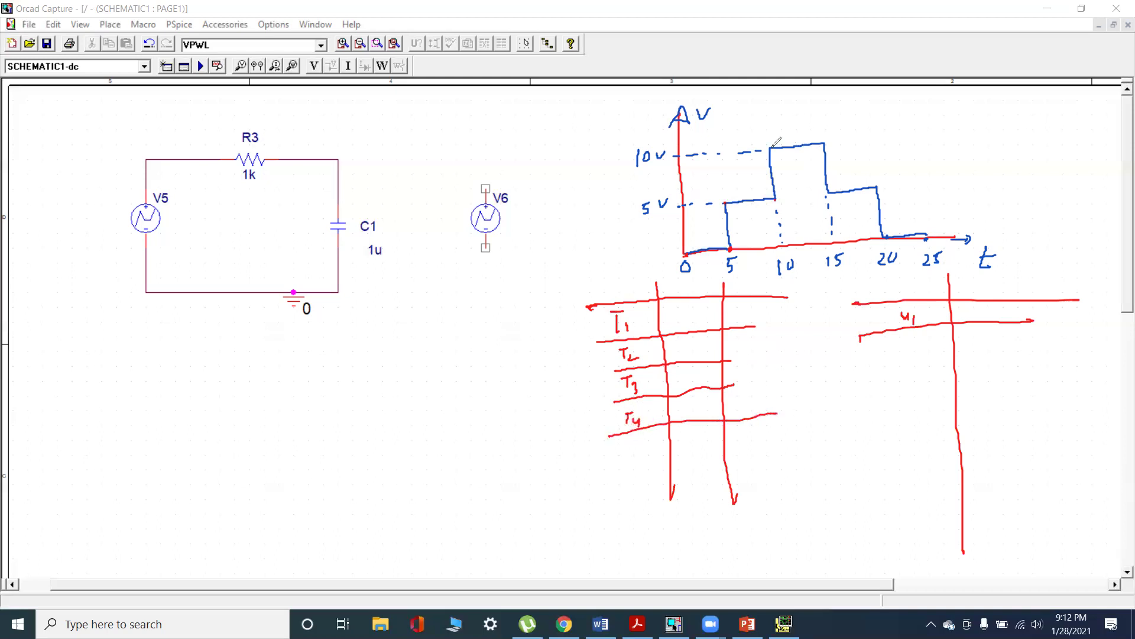
Step: Add rows labelled T5, T6, T7, T8 and T9 below T4 in the time table
left_click_drag(631, 438, 647, 436)
mouse_move(638, 438)
left_mouse_down()
mouse_move(646, 453)
mouse_move(779, 447)
left_mouse_up()
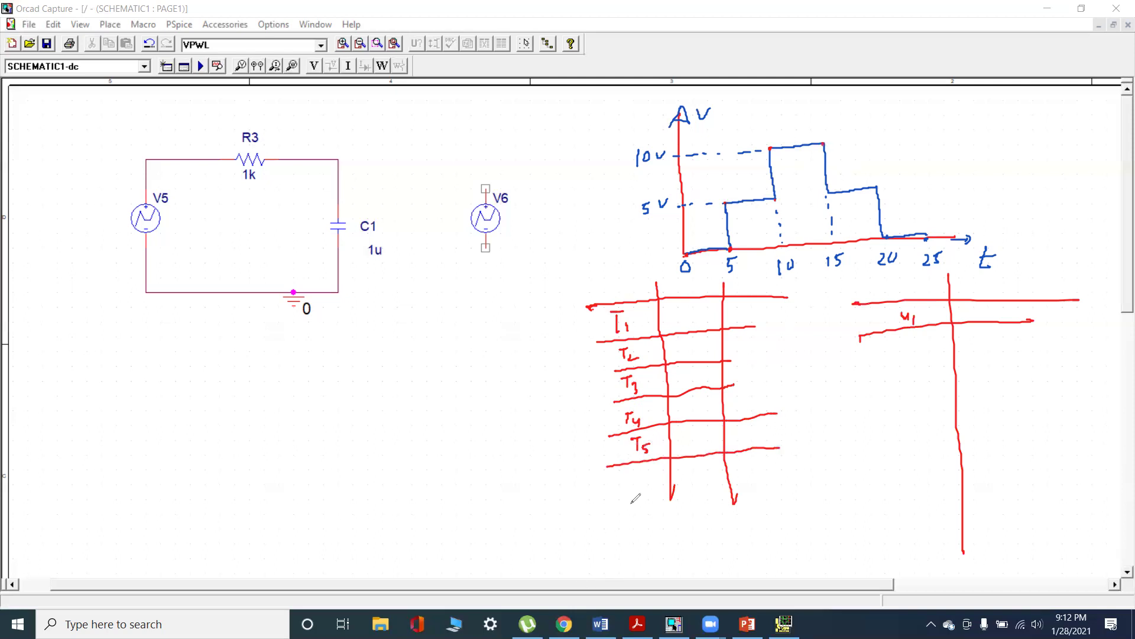
left_click_drag(633, 468, 644, 470)
left_click_drag(639, 470, 646, 480)
left_click_drag(610, 501, 767, 503)
mouse_move(634, 506)
left_mouse_down()
mouse_move(650, 505)
mouse_move(638, 521)
mouse_move(647, 525)
left_mouse_up()
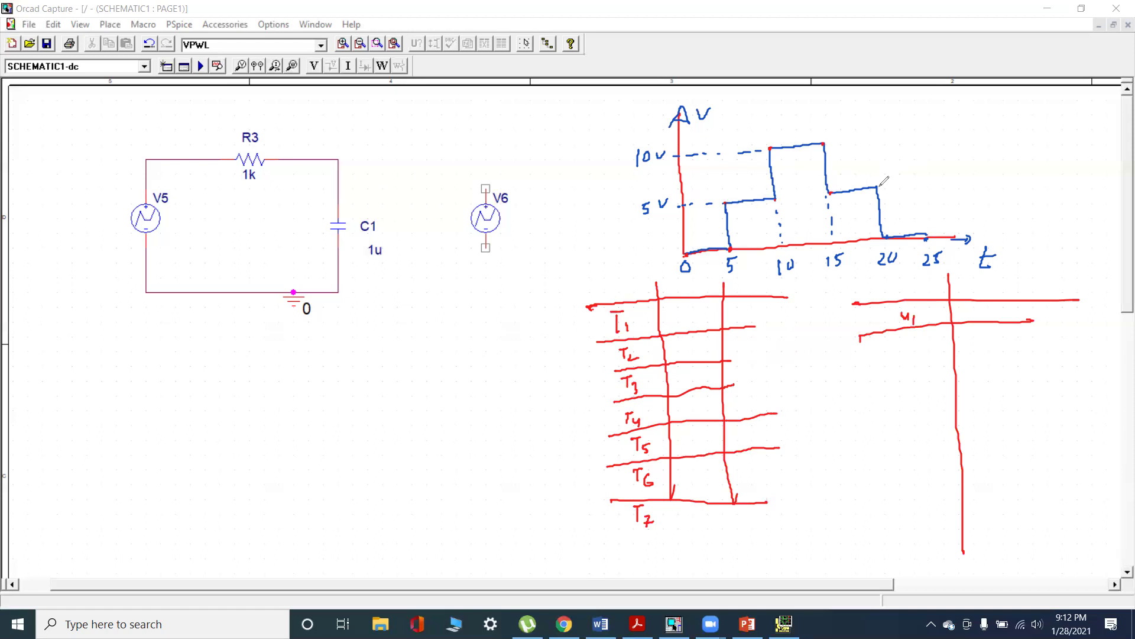
left_click_drag(618, 538, 778, 525)
left_click_drag(636, 546, 648, 544)
mouse_move(643, 544)
left_mouse_down()
mouse_move(643, 556)
mouse_move(657, 547)
left_mouse_up()
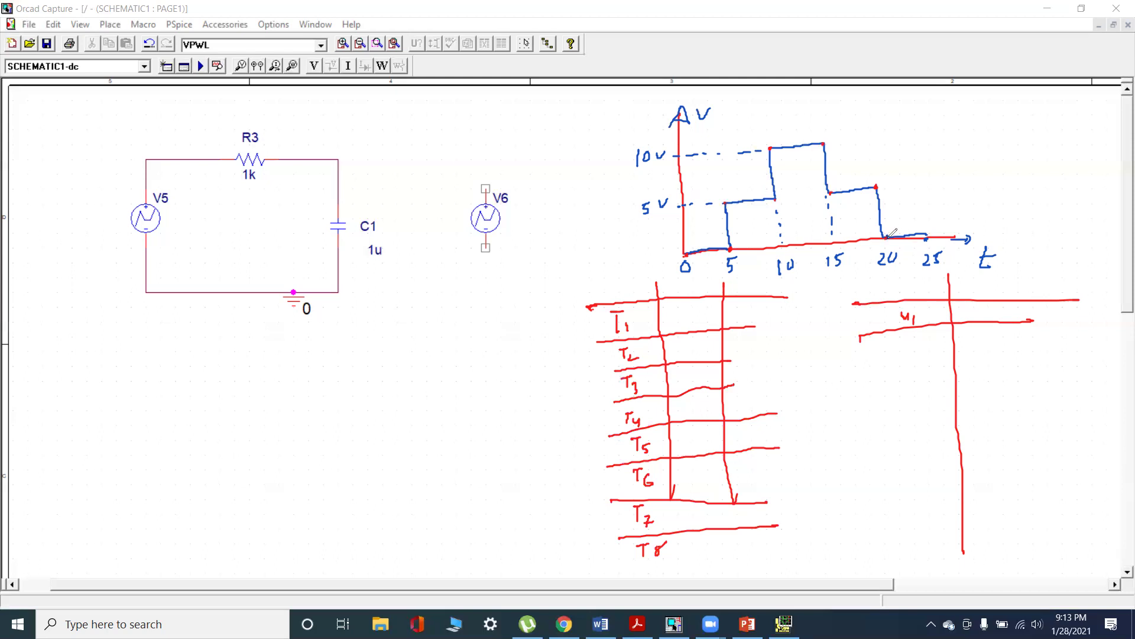
mouse_move(625, 561)
left_mouse_down()
mouse_move(792, 534)
mouse_move(662, 568)
mouse_move(658, 583)
left_mouse_up()
mouse_move(665, 575)
left_mouse_down()
mouse_move(675, 572)
mouse_move(668, 583)
left_mouse_up()
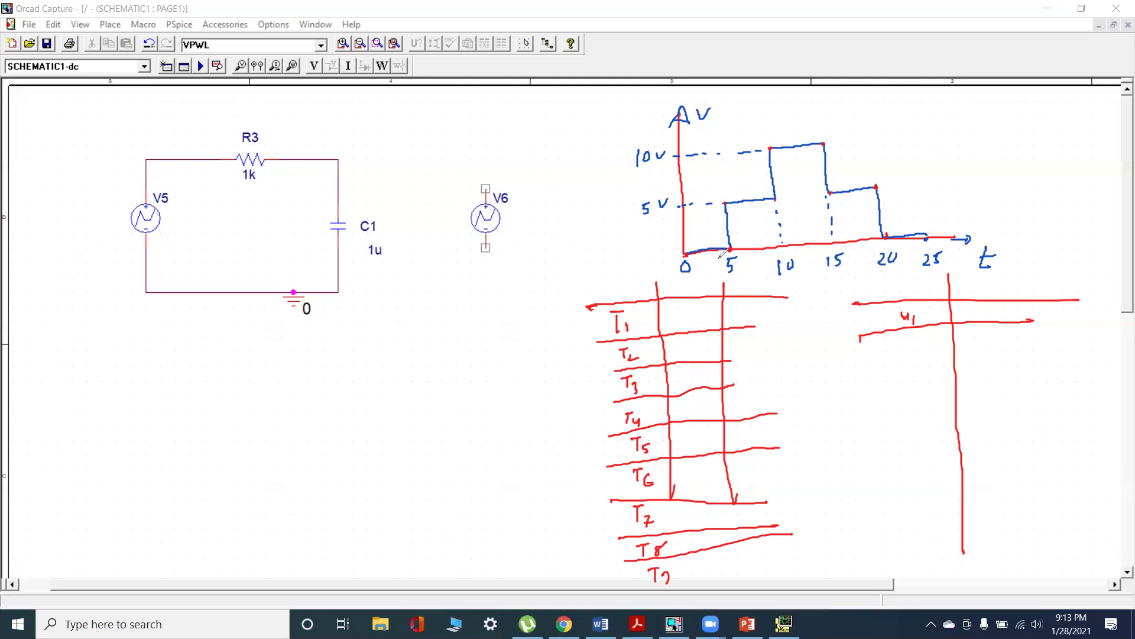
Step: Fill the time table's second column with 0, 5, 5.001, 10, 10.001, 15, 15.001, 20 and 20.001 for T1 to T9
mouse_move(687, 311)
left_mouse_down()
mouse_move(680, 324)
mouse_move(688, 312)
mouse_move(696, 353)
mouse_move(705, 339)
left_mouse_up()
mouse_move(681, 371)
left_mouse_down()
mouse_move(680, 382)
mouse_move(687, 369)
mouse_move(709, 379)
left_mouse_up()
mouse_move(692, 404)
left_mouse_down()
mouse_move(693, 416)
mouse_move(698, 405)
left_mouse_up()
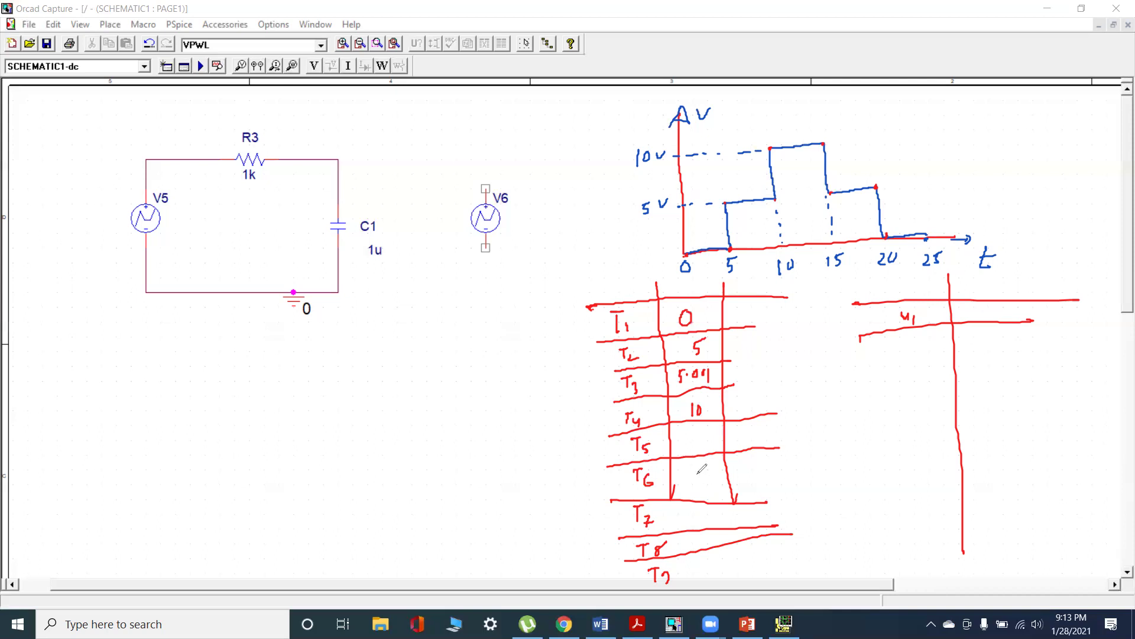
mouse_move(678, 437)
left_mouse_down()
mouse_move(713, 449)
mouse_move(690, 473)
mouse_move(675, 529)
mouse_move(722, 514)
mouse_move(677, 555)
left_mouse_up()
left_click(704, 509)
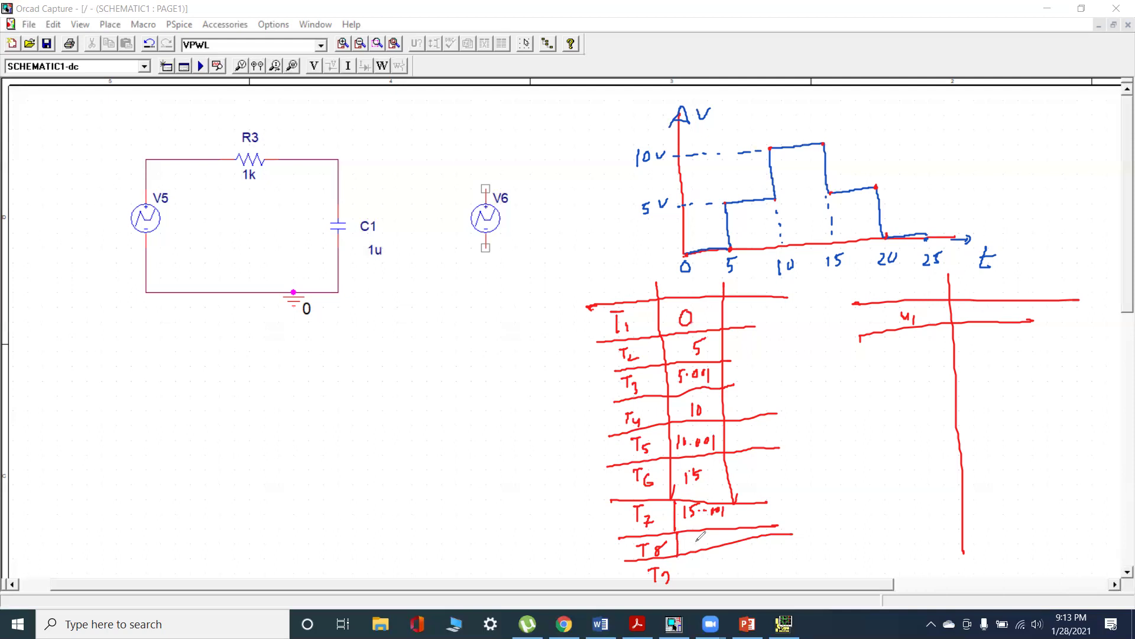
mouse_move(696, 539)
left_mouse_down()
mouse_move(708, 543)
mouse_move(683, 575)
mouse_move(709, 564)
left_mouse_up()
left_click_drag(717, 559, 739, 561)
left_click_drag(566, 436, 571, 434)
left_click_drag(689, 501, 656, 576)
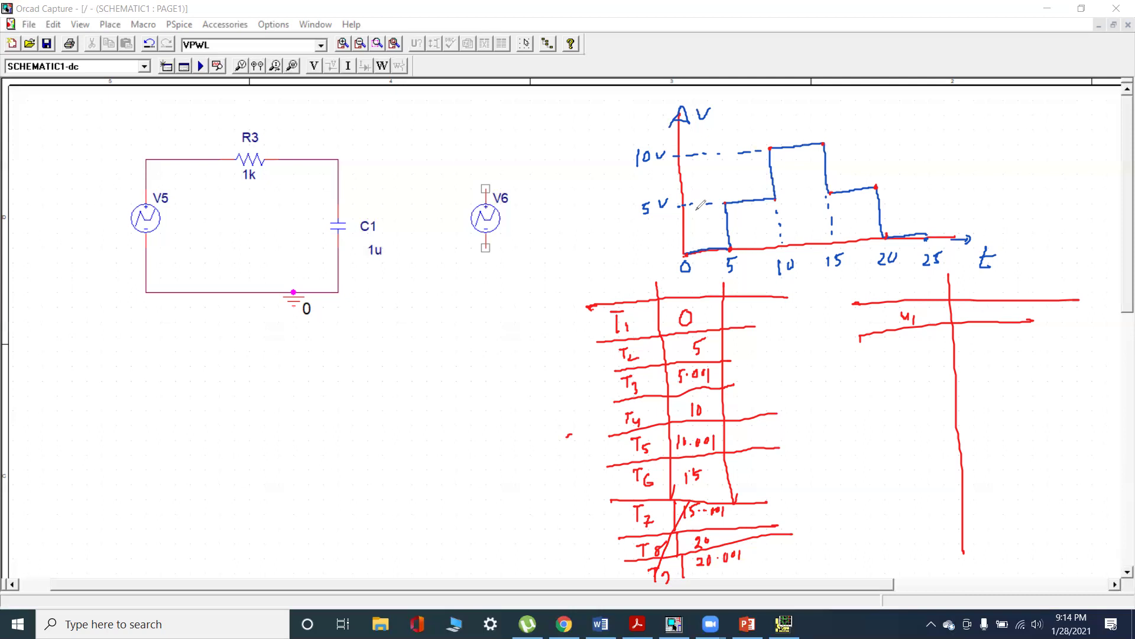
Step: Put red check marks at the breakpoints of the stepped waveform sketch, from the origin to the 20 mark
mouse_move(689, 243)
left_mouse_down()
mouse_move(746, 237)
mouse_move(782, 203)
left_mouse_up()
left_click_drag(786, 152, 842, 142)
left_click_drag(831, 203, 902, 182)
left_click(885, 186)
left_click_drag(893, 229, 910, 223)
Step: Delete the unconnected source V6 and erase both hand-drawn tables below the waveform sketch
left_click(499, 218)
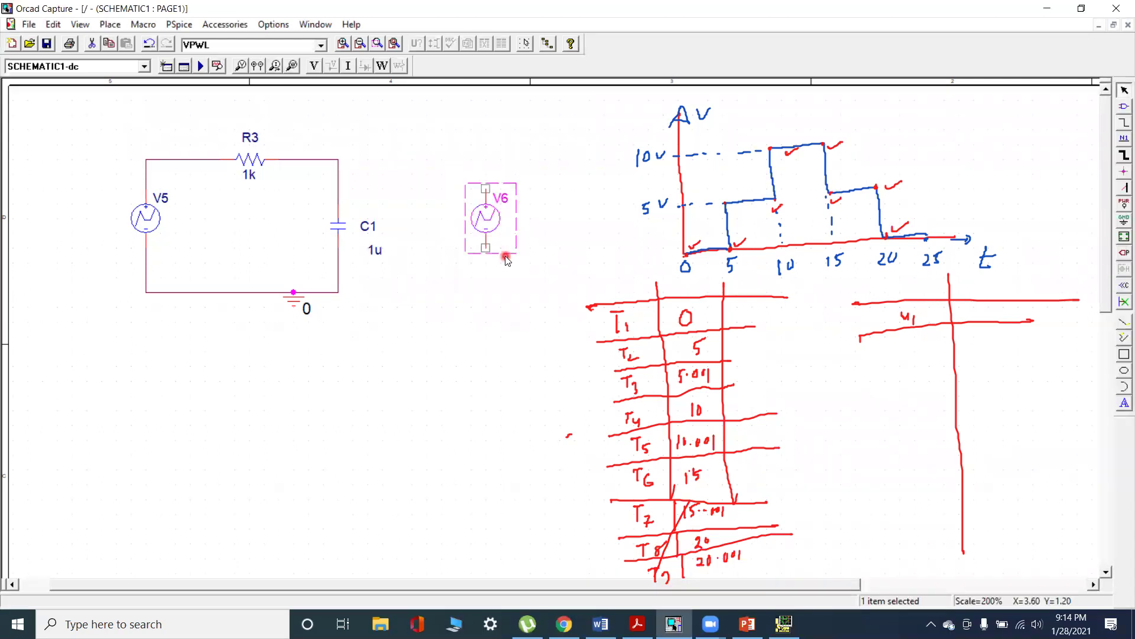
key("Delete")
mouse_move(619, 274)
left_mouse_down()
mouse_move(738, 385)
mouse_move(672, 334)
mouse_move(651, 335)
mouse_move(694, 473)
mouse_move(780, 558)
mouse_move(661, 550)
mouse_move(609, 313)
mouse_move(710, 558)
mouse_move(723, 386)
mouse_move(609, 321)
mouse_move(840, 344)
mouse_move(844, 322)
mouse_move(963, 279)
mouse_move(844, 396)
mouse_move(735, 554)
left_mouse_up()
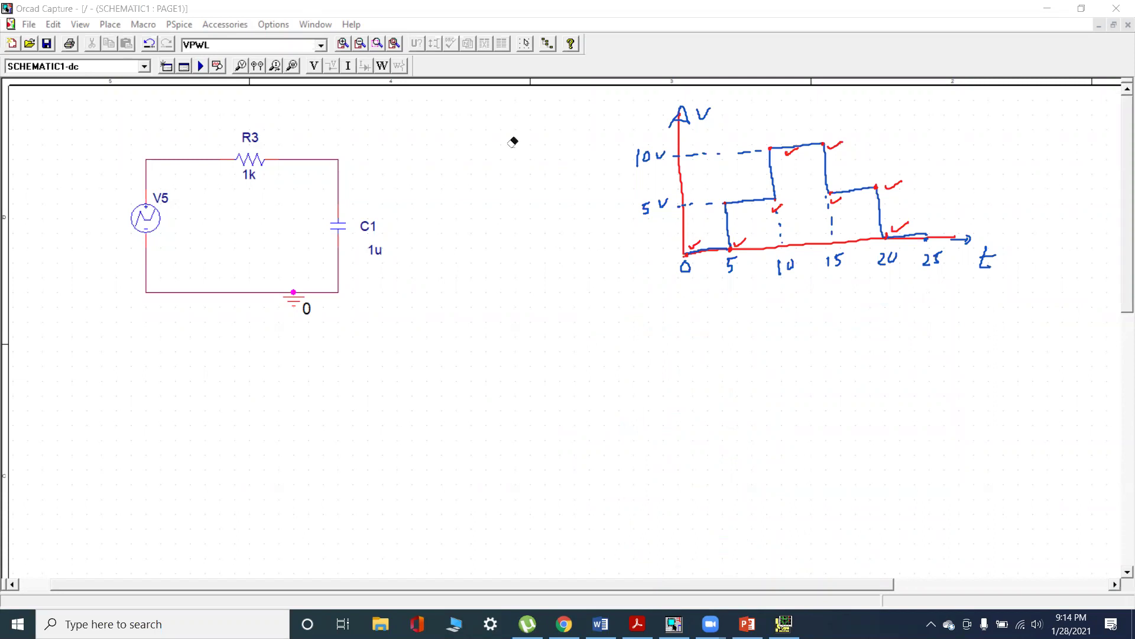
Step: Show the T1–T8 and V1–V8 properties of source V5 as name and value on the schematic
double_click(151, 223)
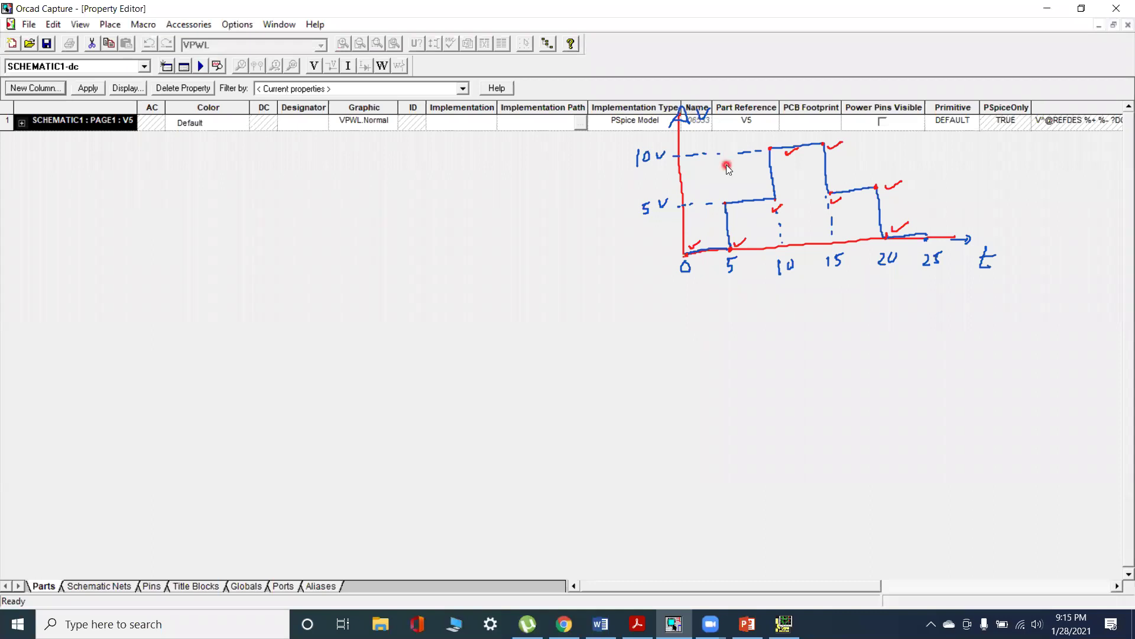
left_click_drag(637, 587, 891, 588)
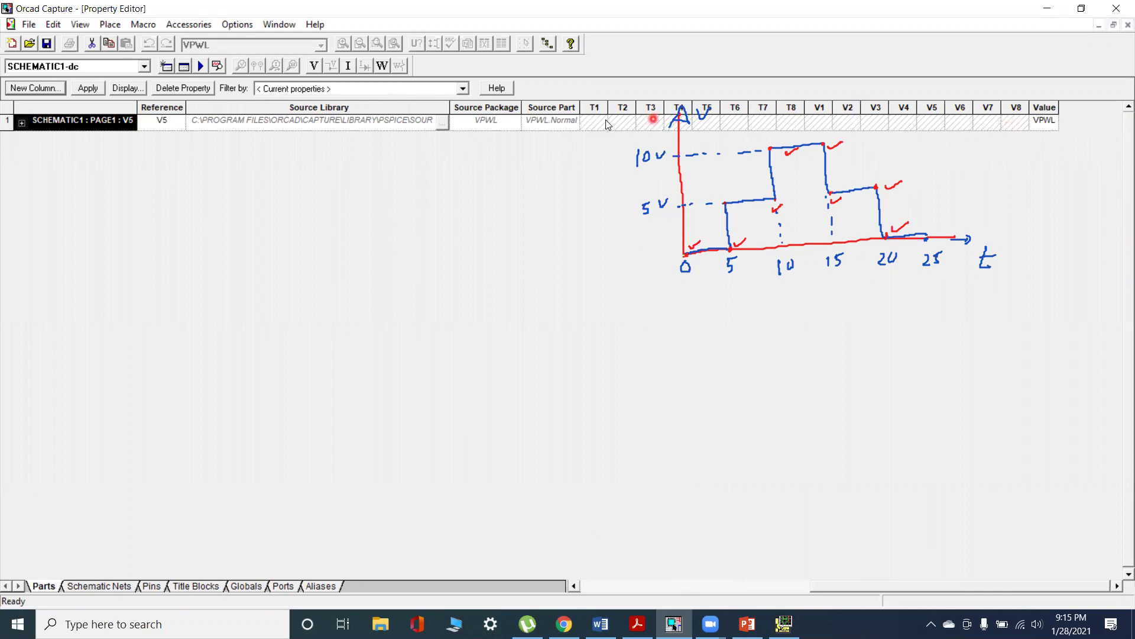
left_click_drag(594, 122, 1013, 130)
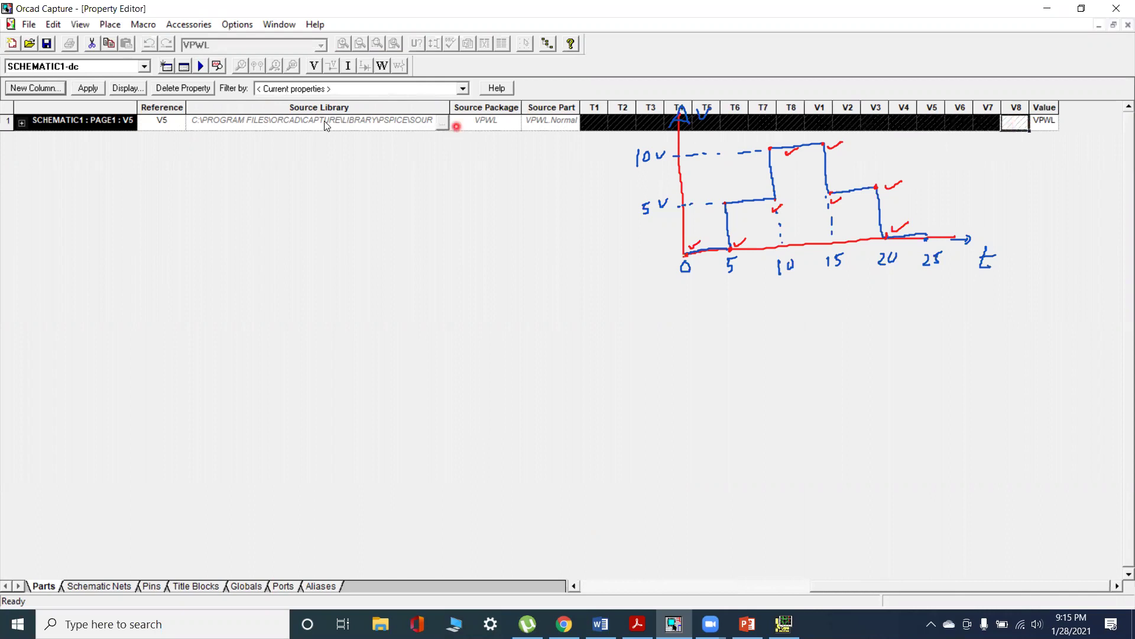
left_click(125, 88)
left_click(478, 331)
left_click(535, 392)
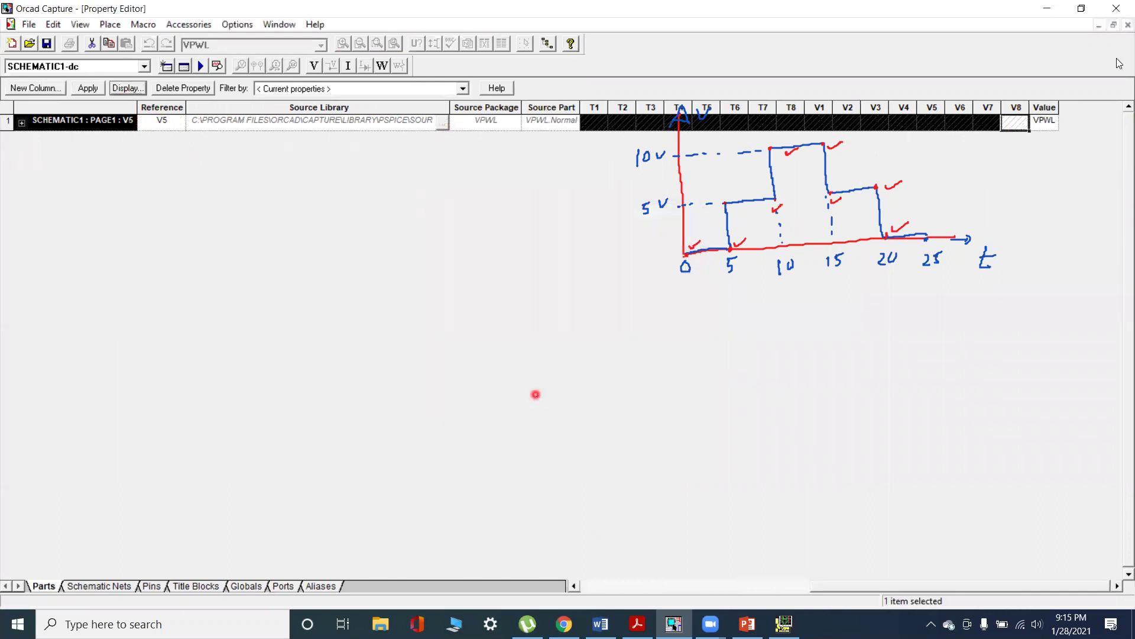
left_click(94, 88)
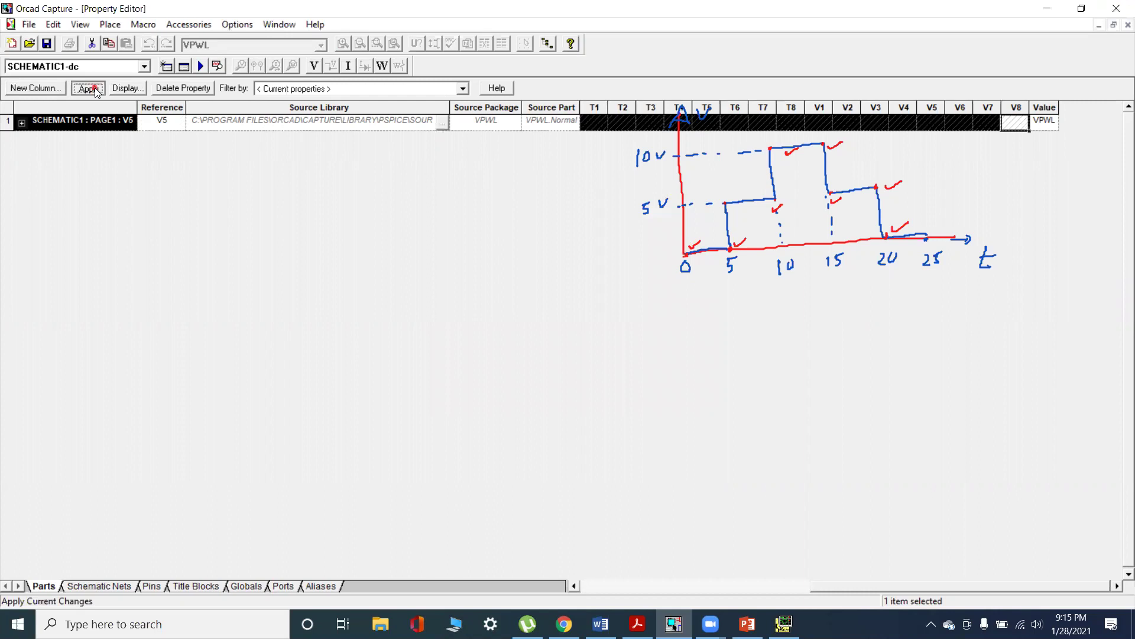
left_click(1099, 25)
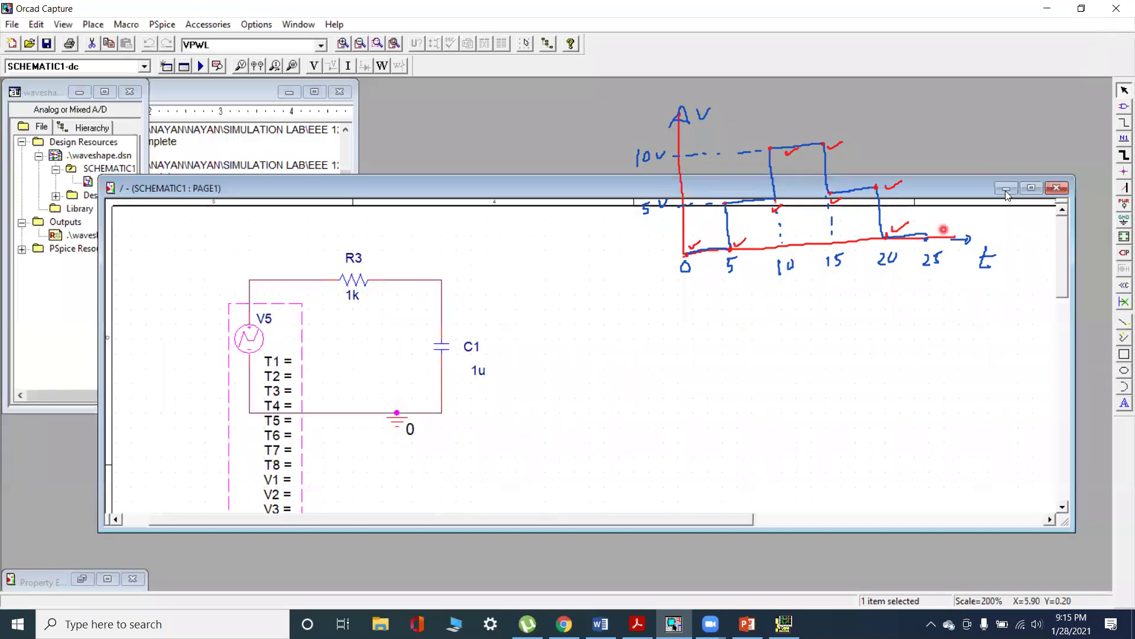
left_click(1031, 188)
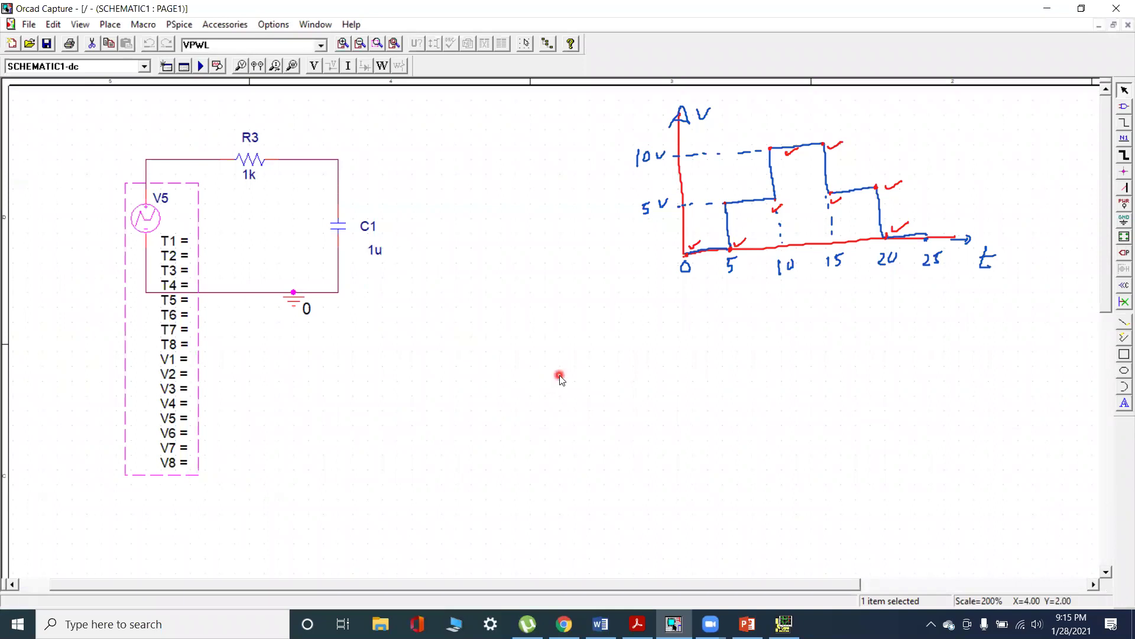
left_click(455, 266)
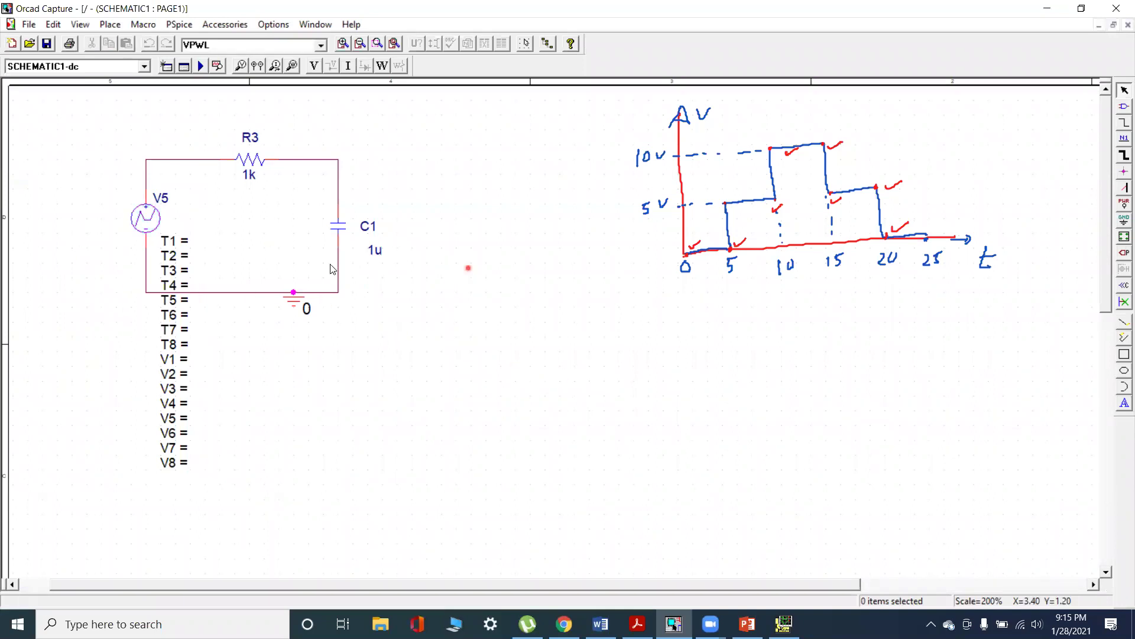
Step: Add a T9 property without a value to source V5 and display its name and value
left_click(153, 214)
left_click(255, 240)
left_click(143, 223)
double_click(143, 224)
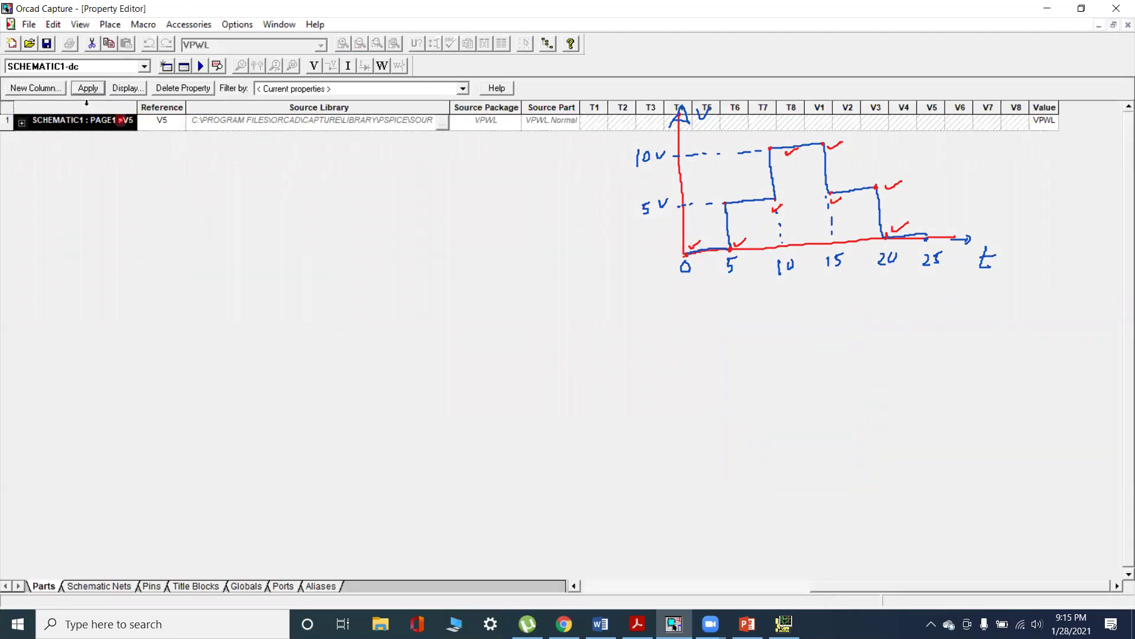
left_click(33, 89)
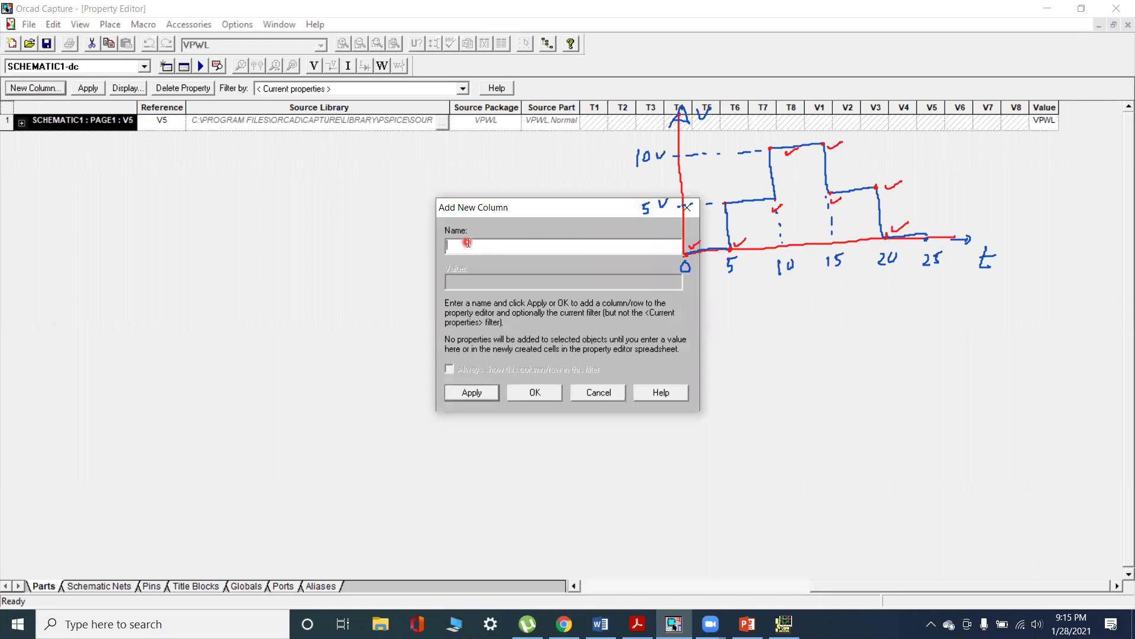
type("T9")
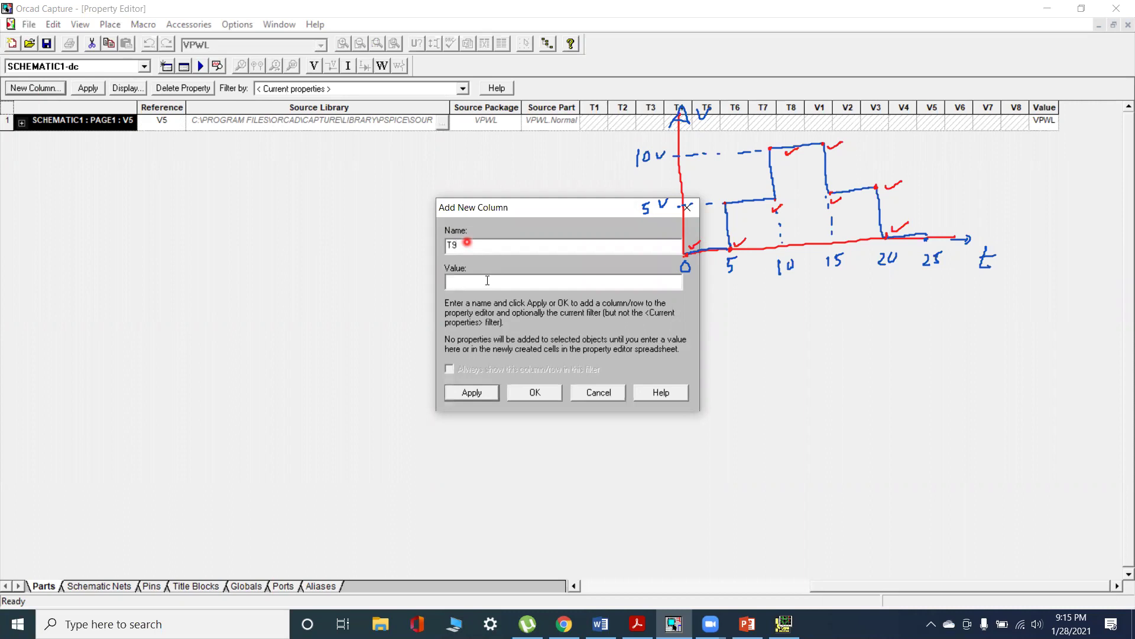
left_click(550, 395)
left_click(159, 124)
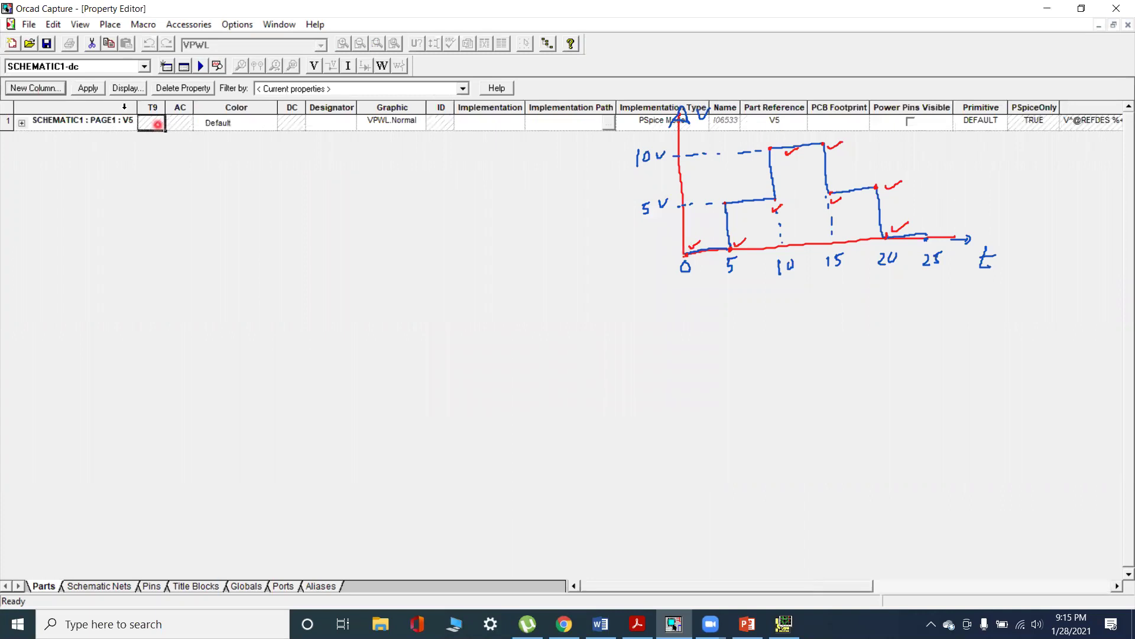
left_click(126, 89)
left_click(485, 346)
left_click(543, 390)
left_click(87, 90)
Step: Add a T10 property without a value to source V5 and display its name and value
left_click(37, 88)
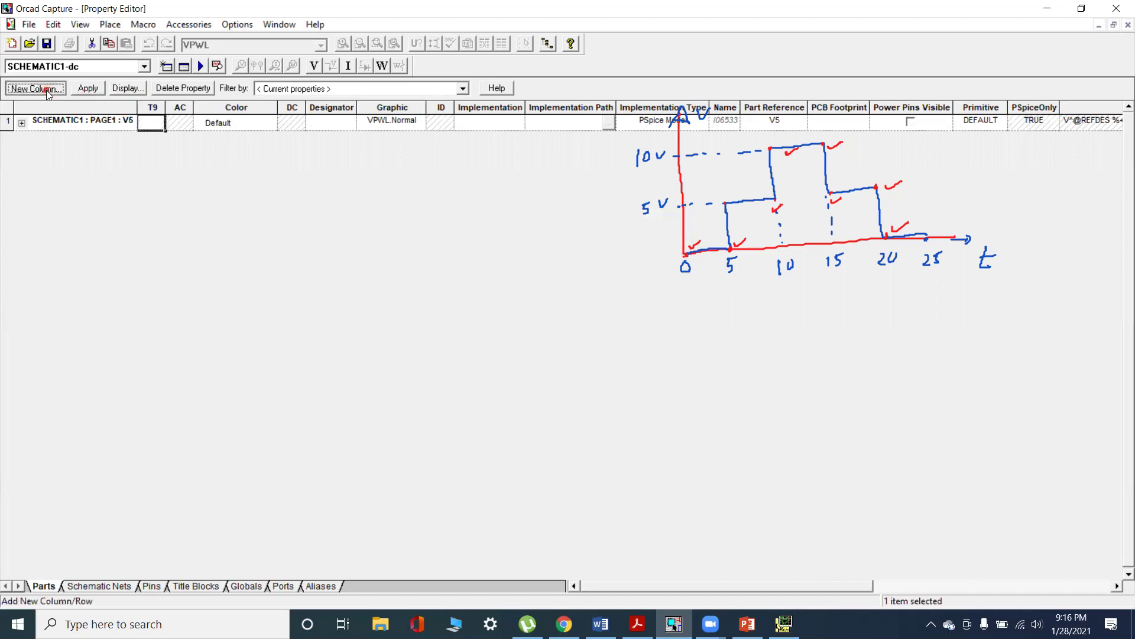
left_click(496, 249)
type("T10")
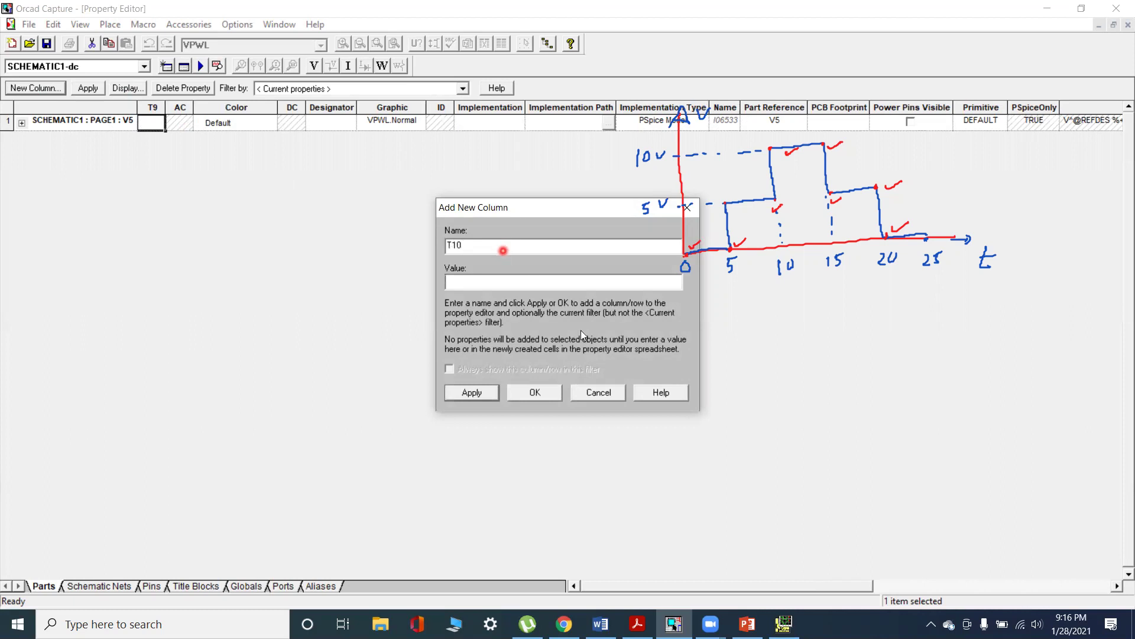
left_click(586, 406)
left_click(529, 395)
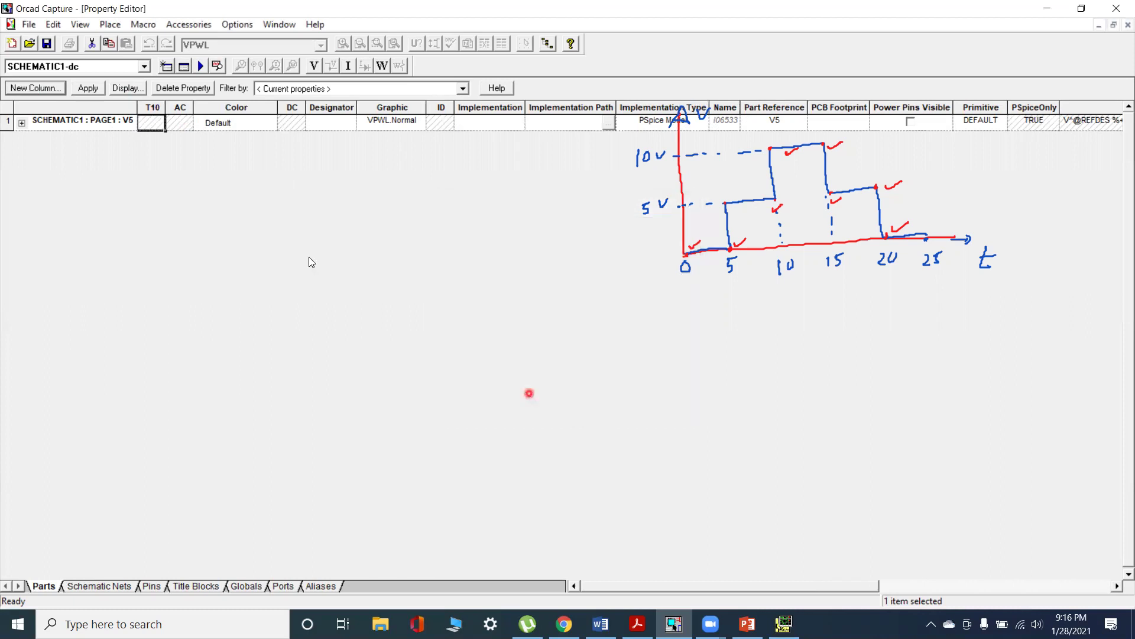
left_click(123, 87)
left_click(543, 389)
left_click(88, 88)
Step: Add a V9 property without a value to source V5 and display its name and value
left_click(50, 90)
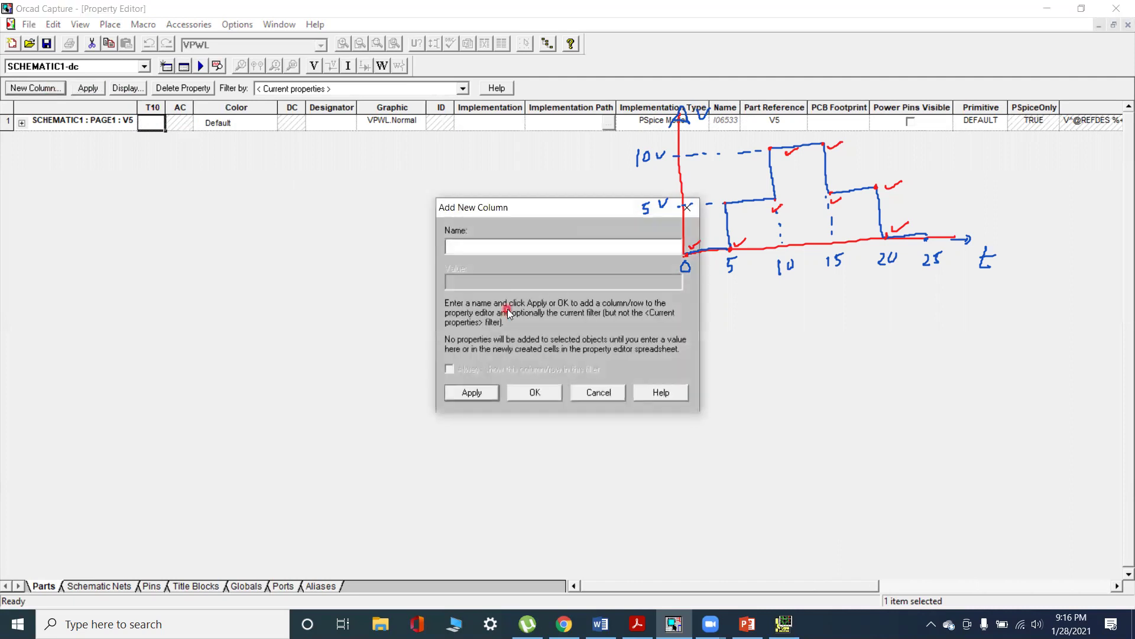
type("V")
left_click(535, 392)
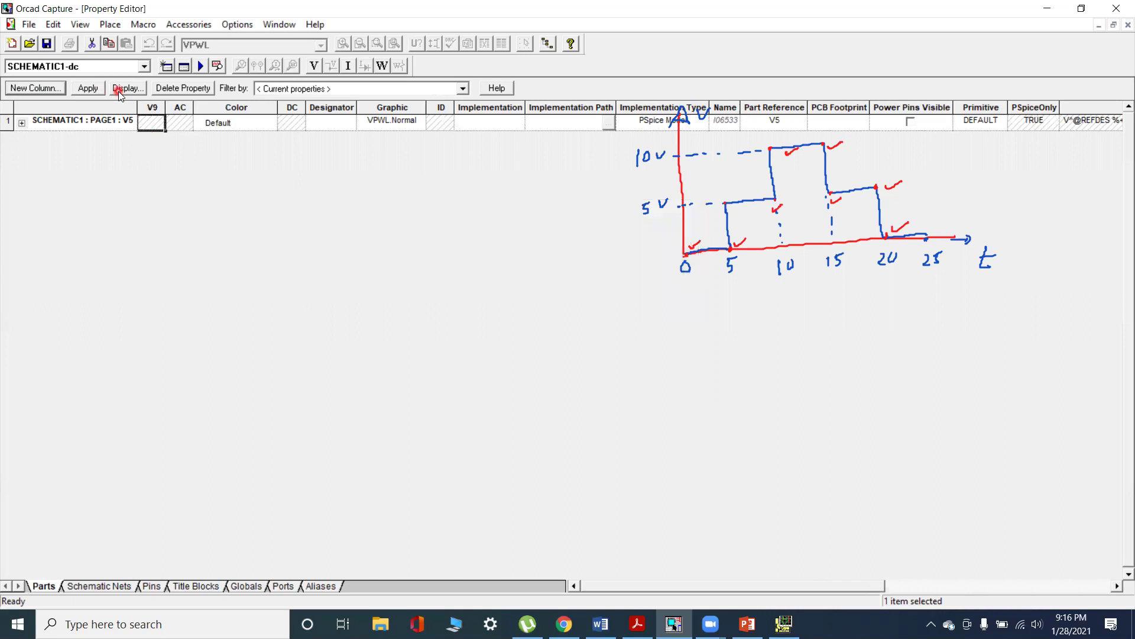
left_click(118, 90)
left_click(497, 332)
left_click(542, 390)
left_click(89, 90)
Step: Add a displayed V10 property without a value to source V5, and return to the maximized schematic page
left_click(36, 90)
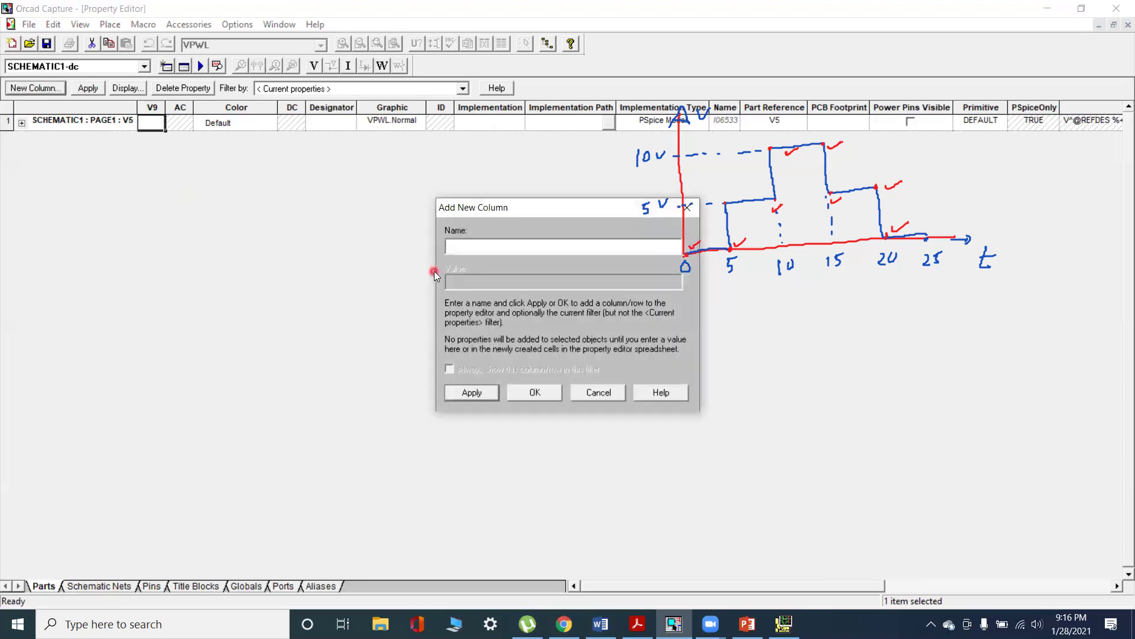
type("V10")
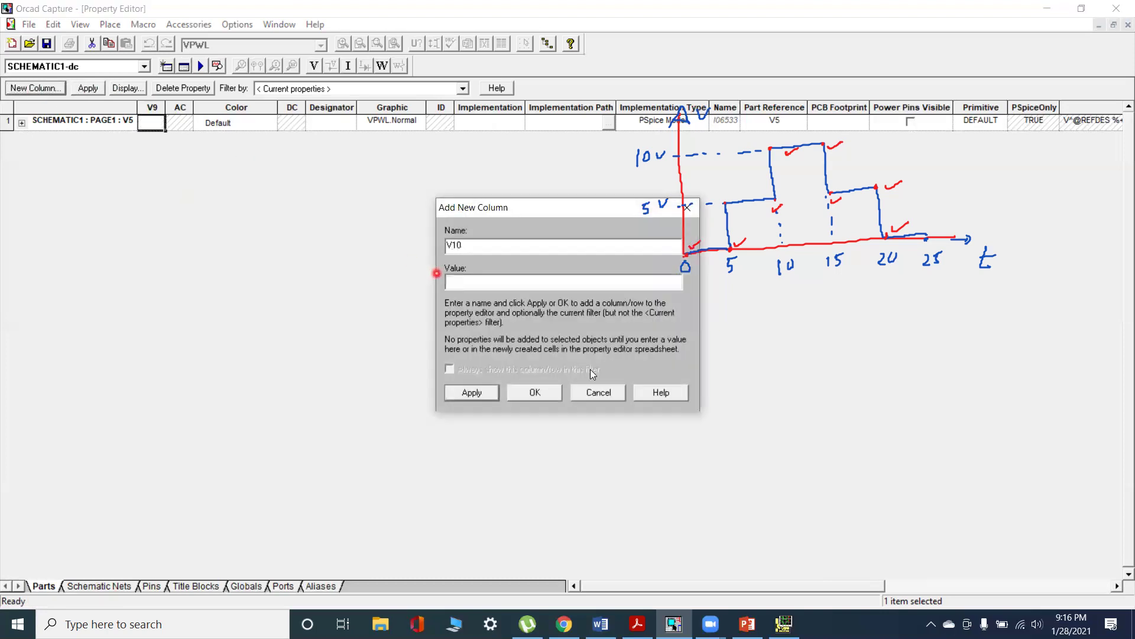
left_click(535, 393)
left_click(126, 89)
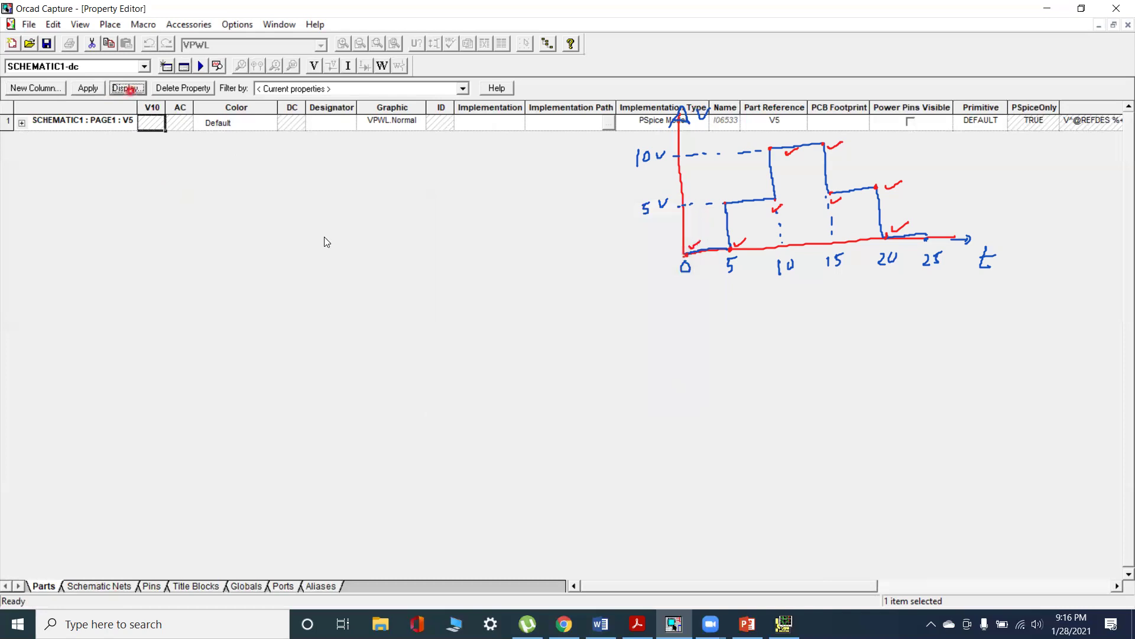
left_click(87, 88)
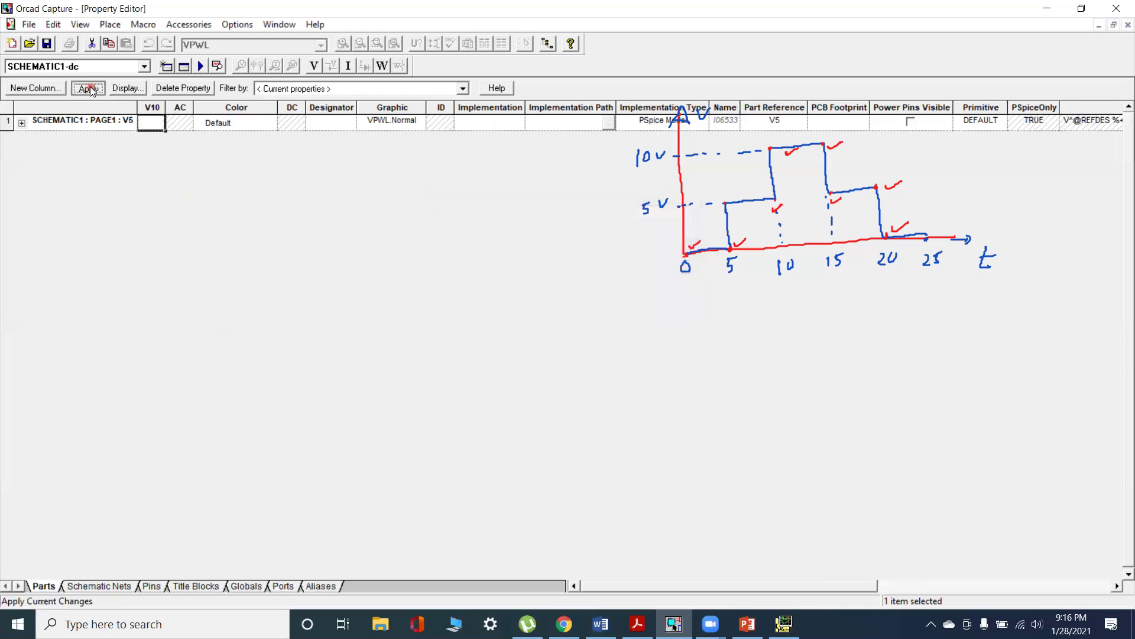
left_click(1099, 26)
double_click(1029, 191)
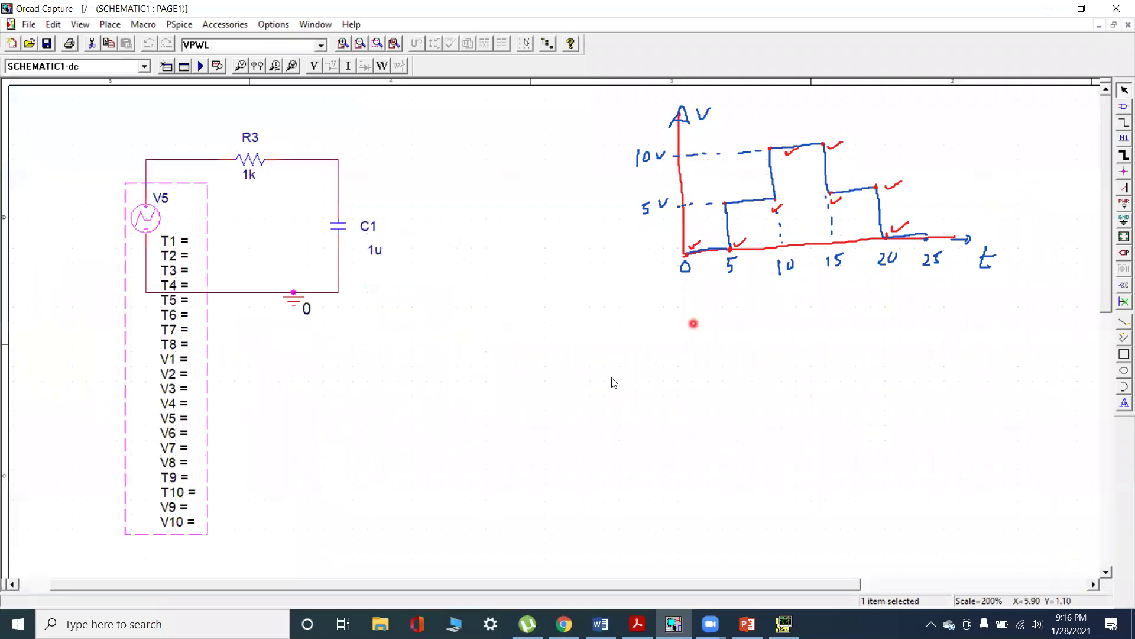
left_click(249, 524)
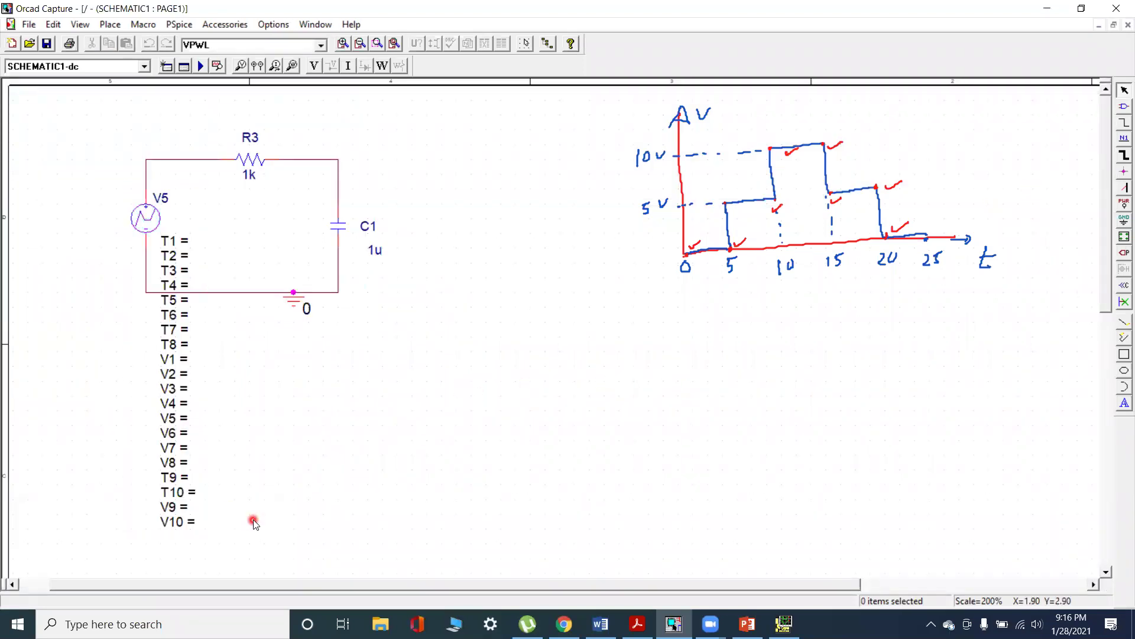
Step: Set source V5's T1 to 0 and T2 to 5m
double_click(169, 242)
type("0")
left_click(541, 389)
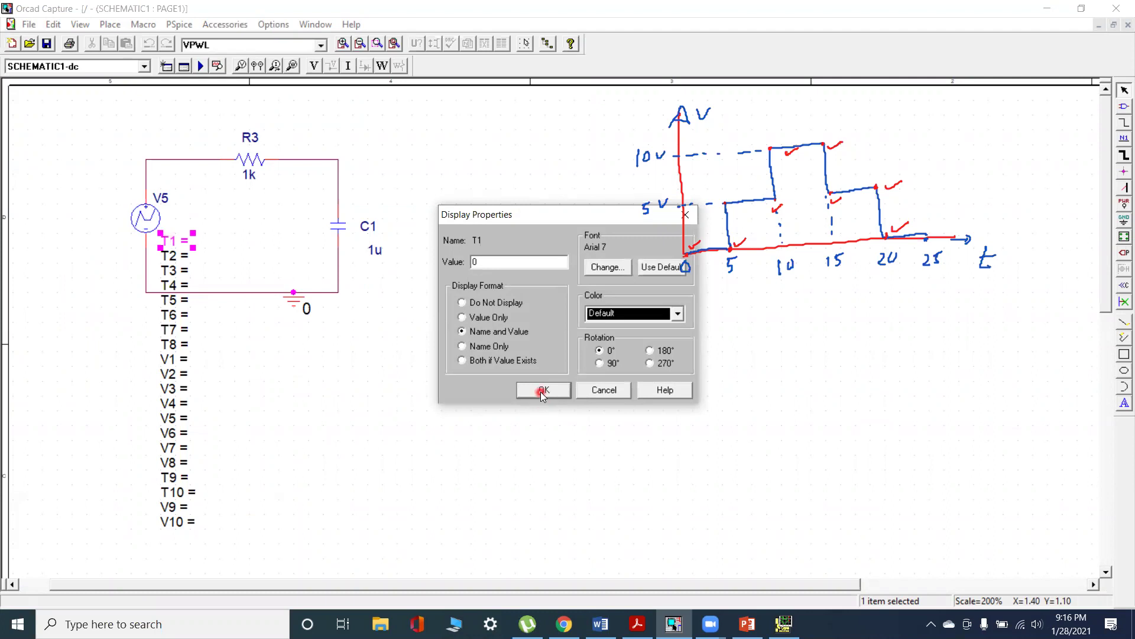
double_click(170, 257)
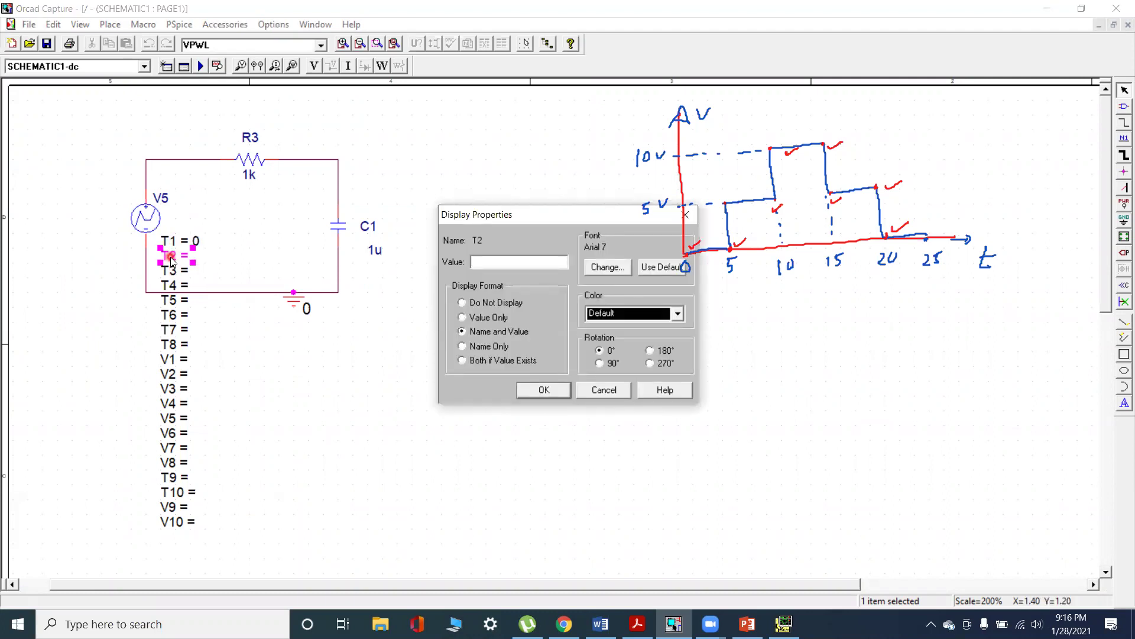
type("5m")
left_click(520, 389)
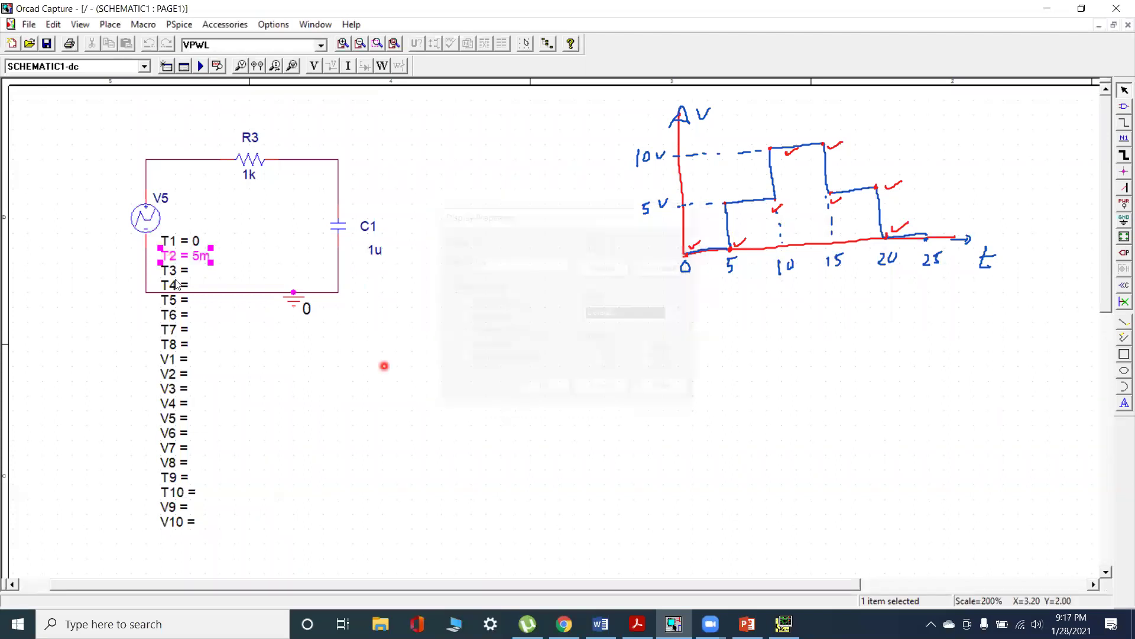
Step: Set source V5's T3 to 5.0001m and T4 to 10m
double_click(173, 270)
type("5.00")
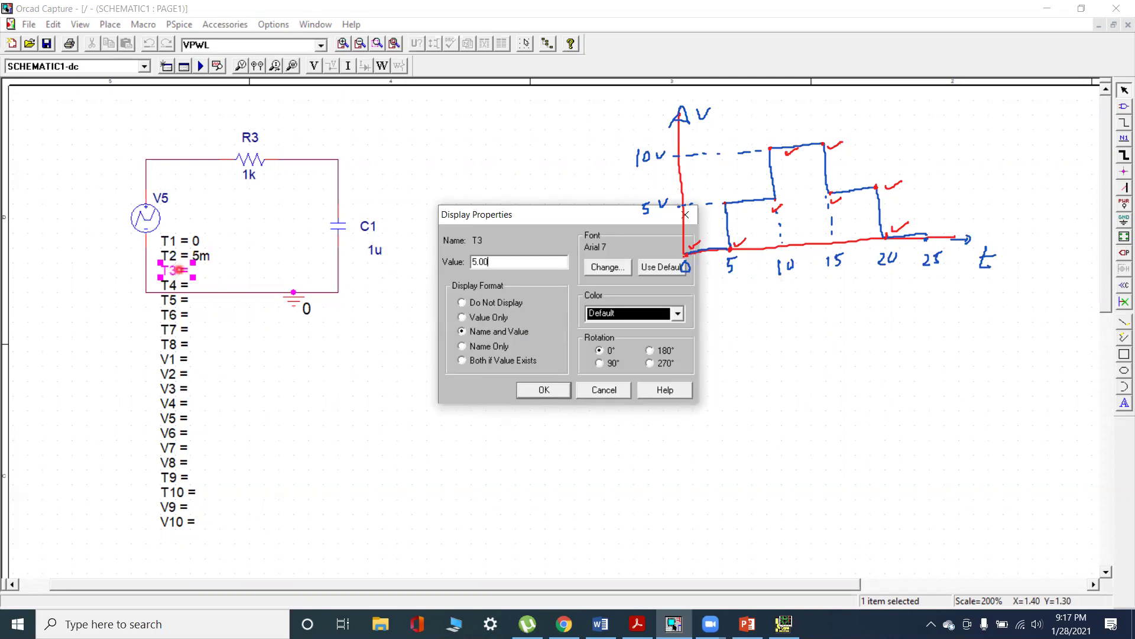
type("01m")
left_click(543, 390)
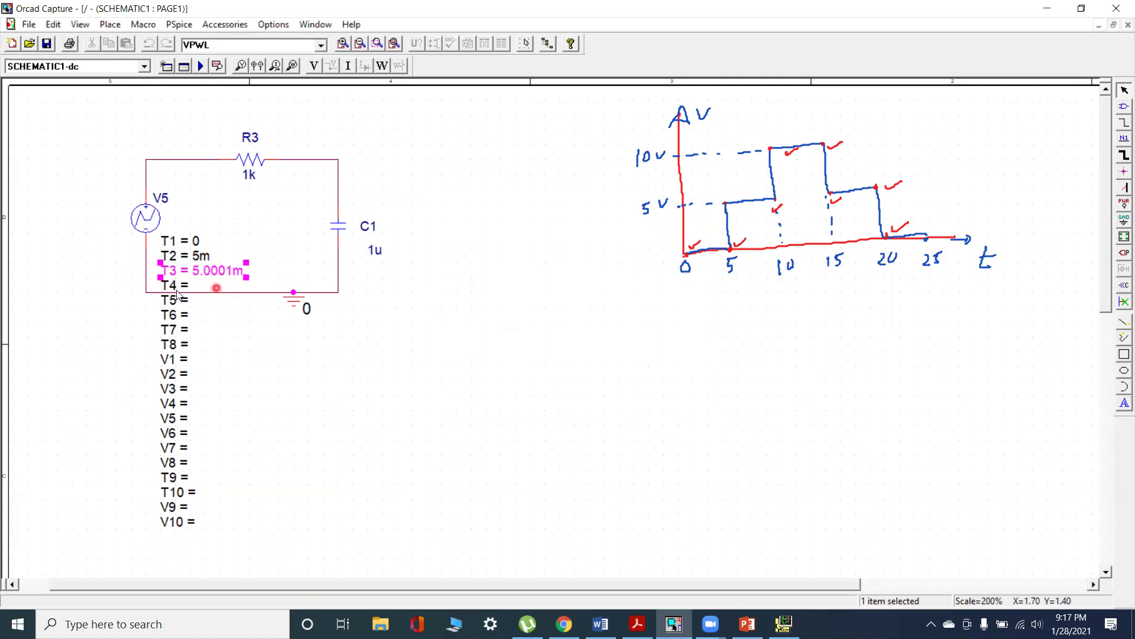
double_click(174, 287)
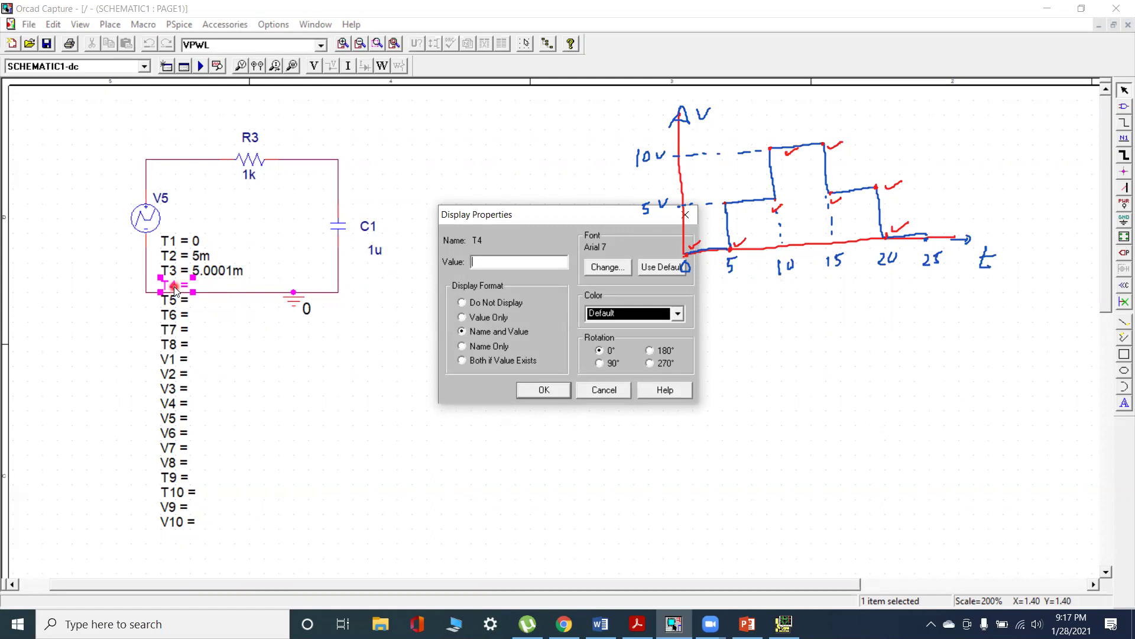
type("10m")
left_click(526, 389)
Step: Set source V5's T5 to 10.0001m and T6 to 15m
double_click(171, 303)
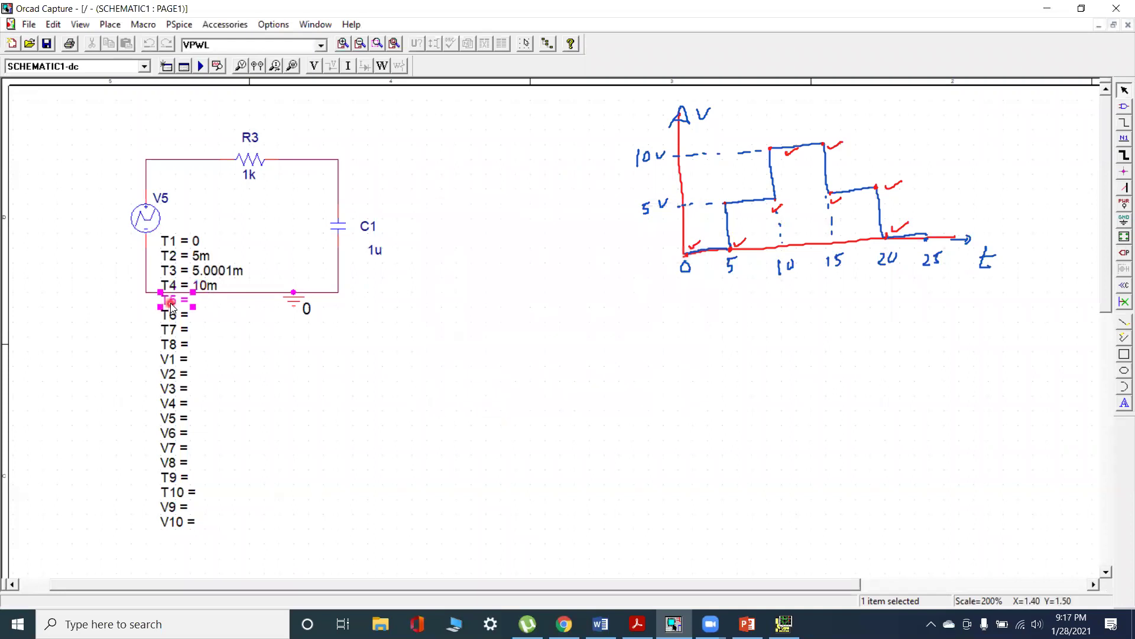
type("10.0001")
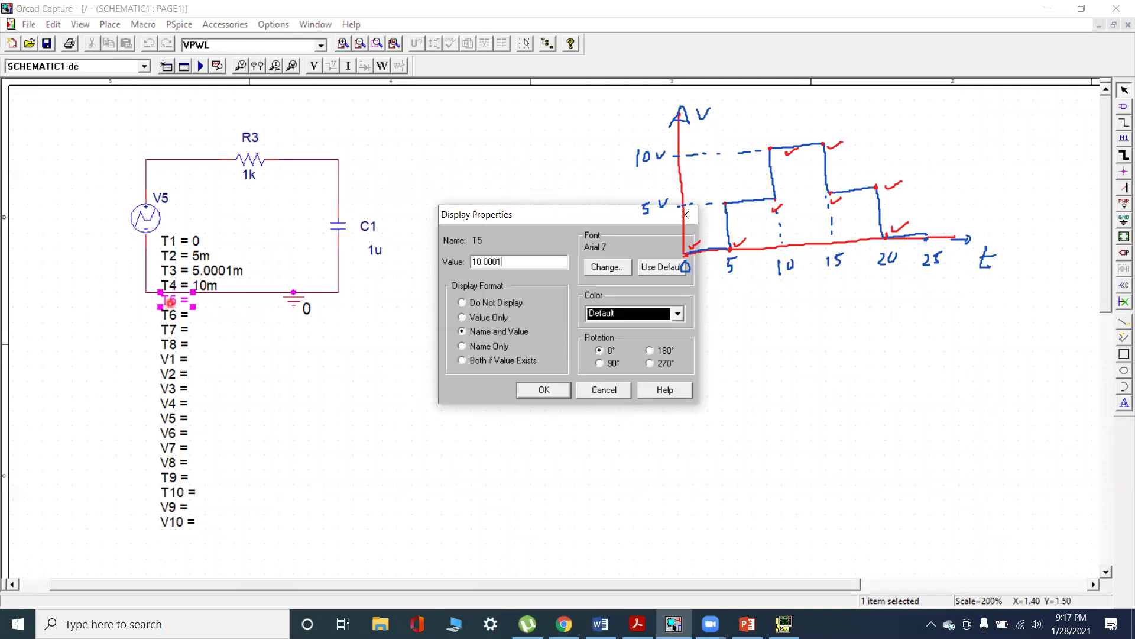
left_click(533, 390)
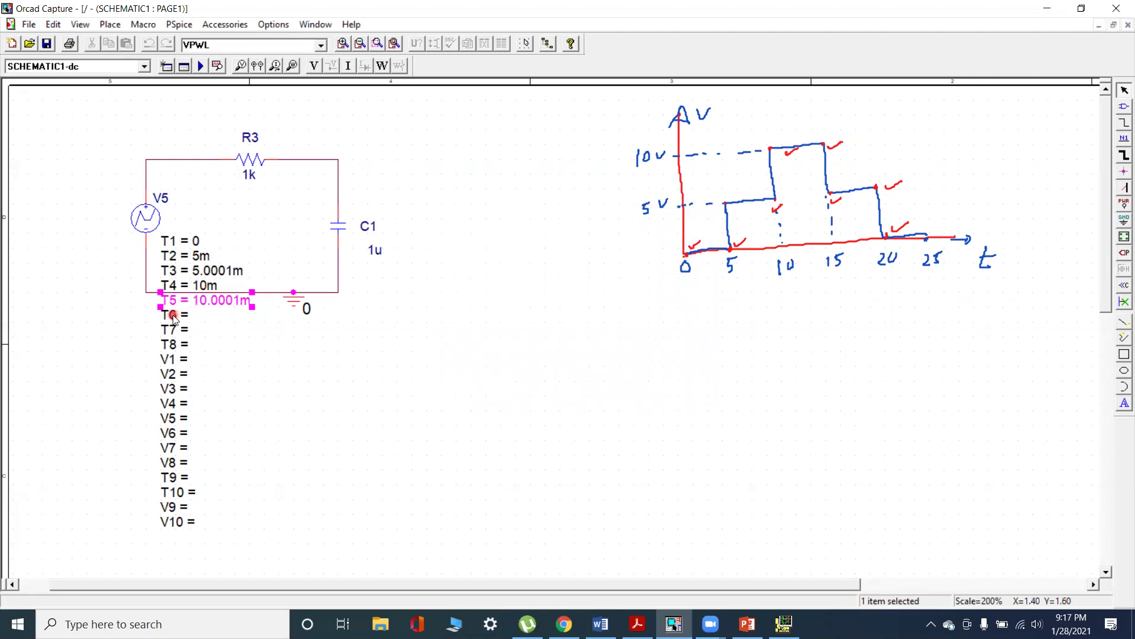
double_click(173, 317)
type("15m")
left_click(554, 391)
Step: Set source V5's T7 to 15.0001m and T8 to 20m
double_click(168, 329)
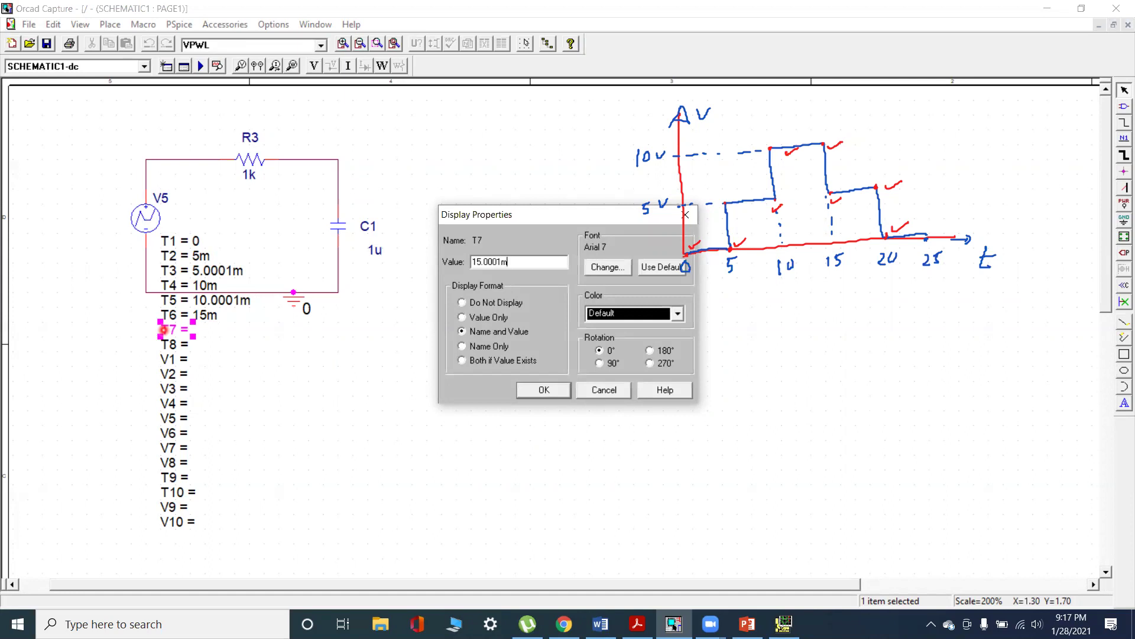
type("15.0001m")
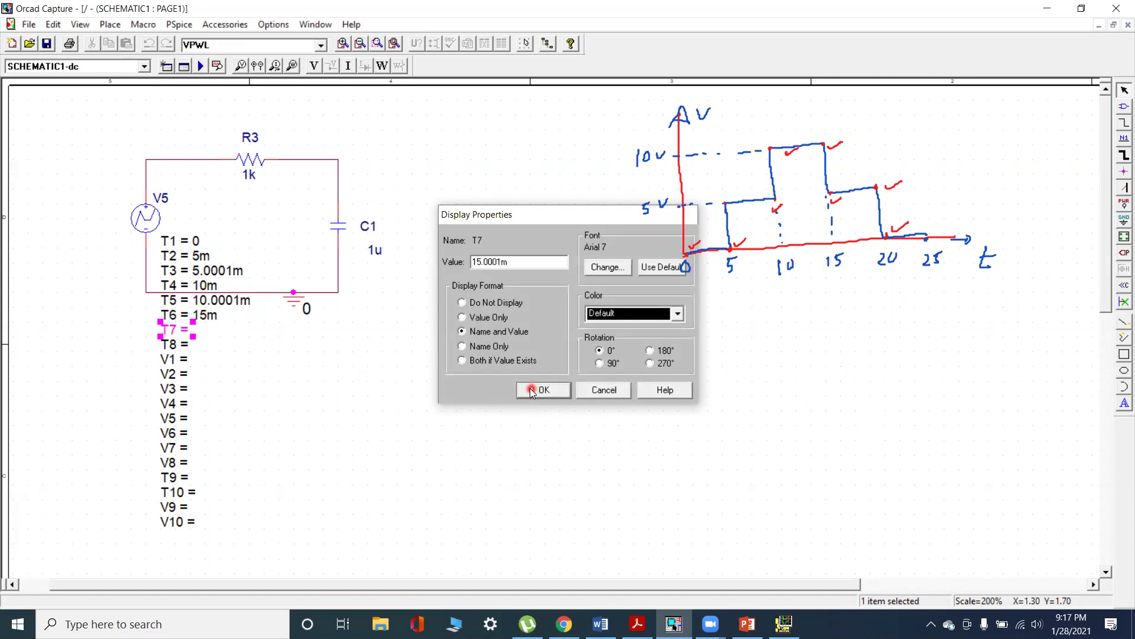
left_click(531, 390)
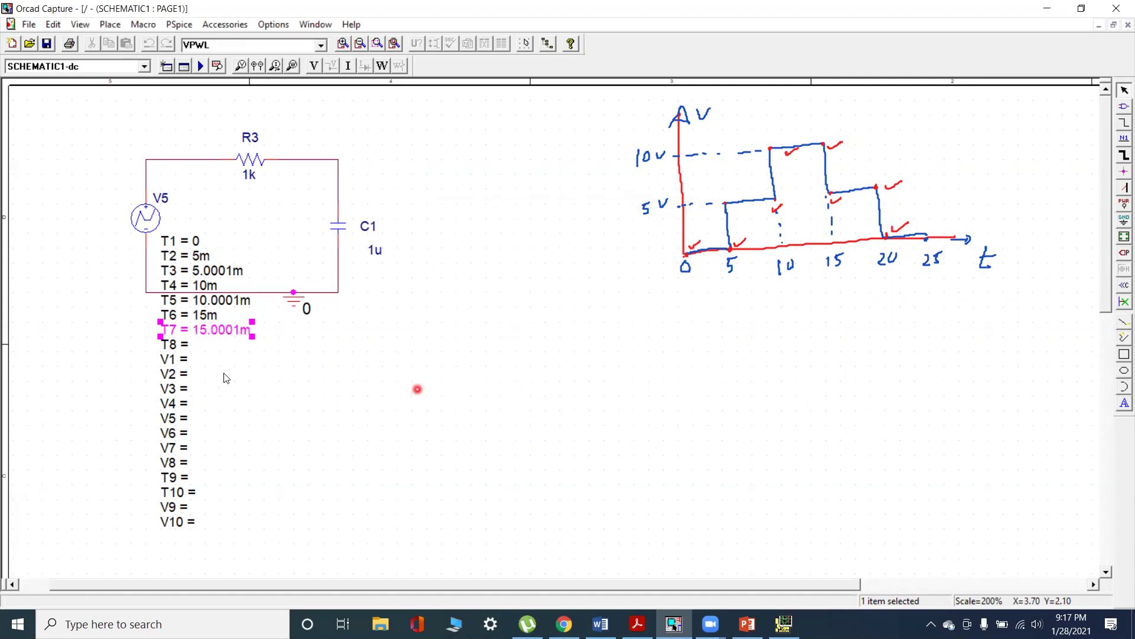
double_click(178, 345)
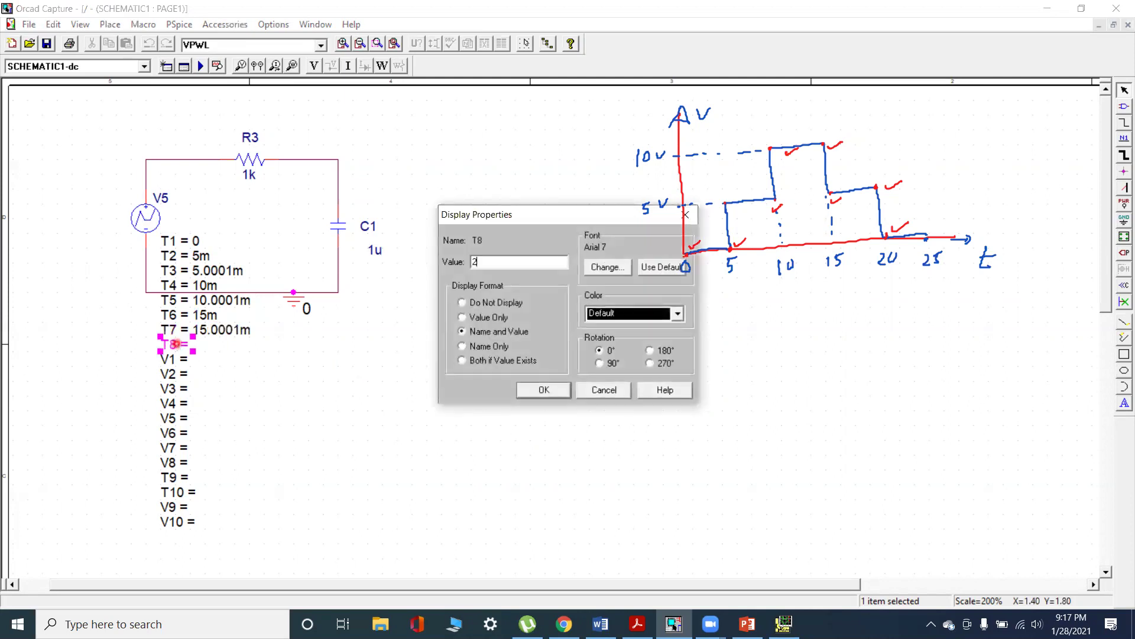
type("20m")
left_click(538, 390)
Step: Set source V5's T9 to 20.0001m and T10 to 25m
left_click(177, 476)
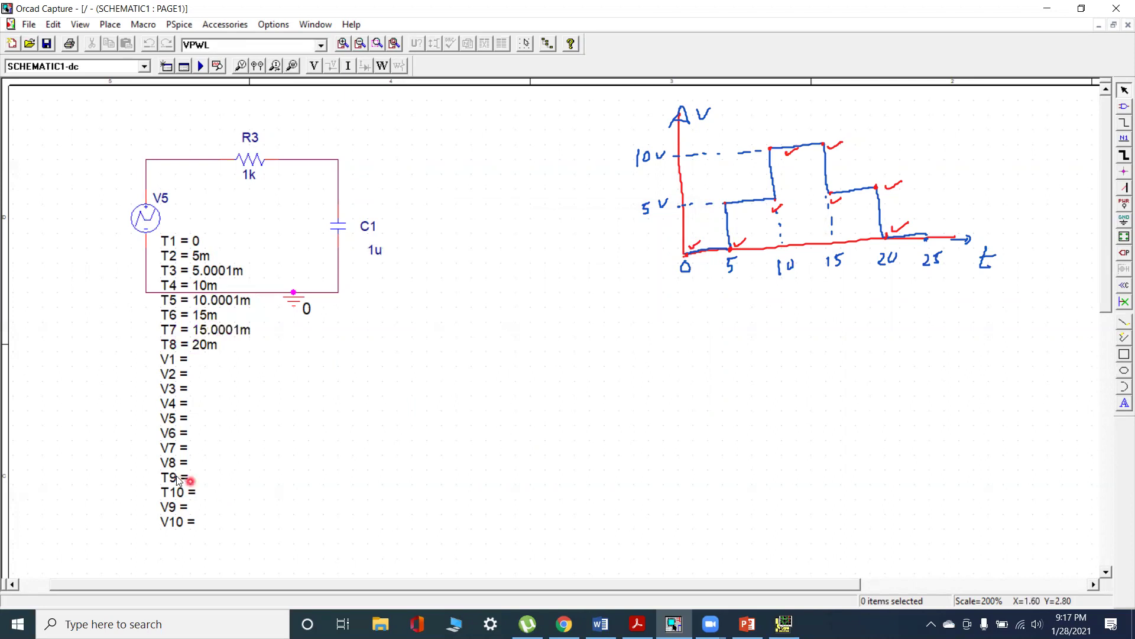
double_click(177, 476)
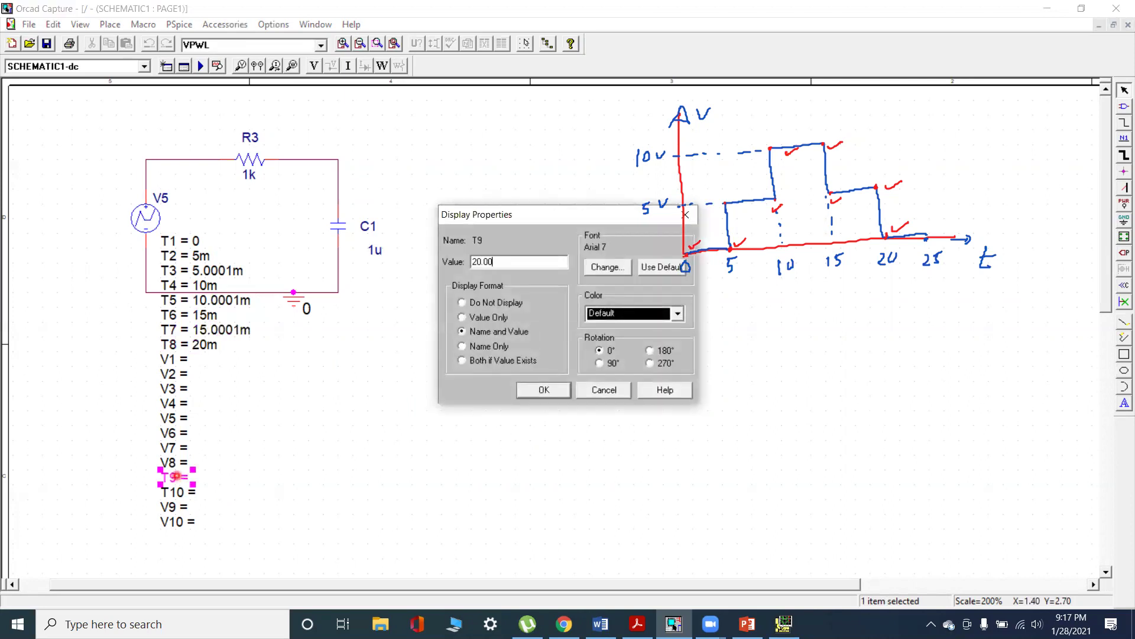
type("20.0001m")
left_click(542, 393)
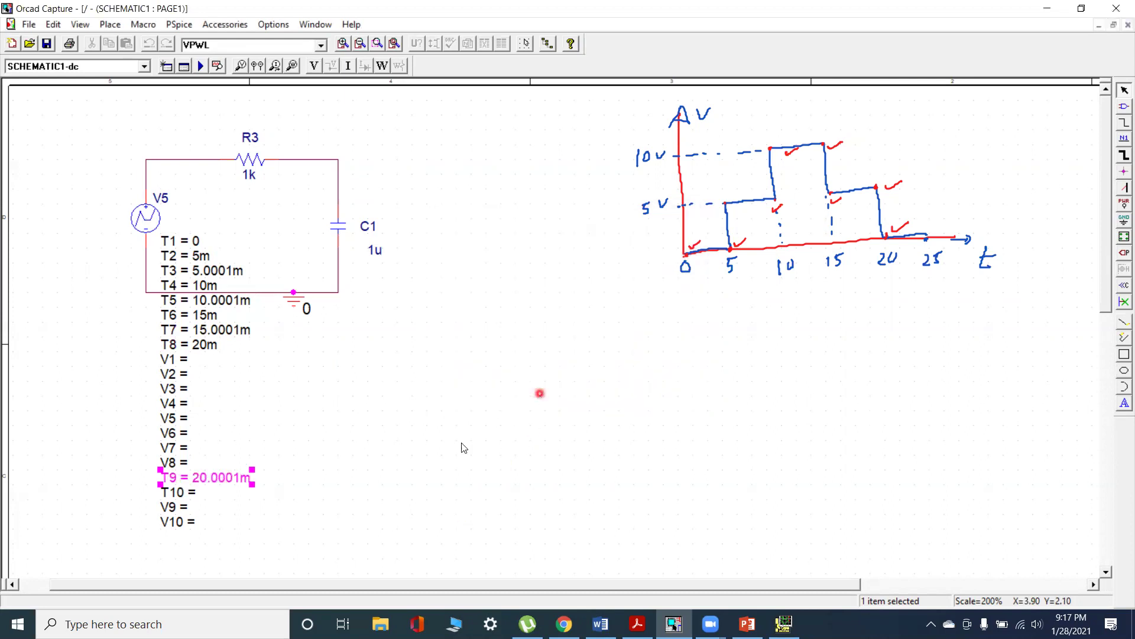
left_click(395, 482)
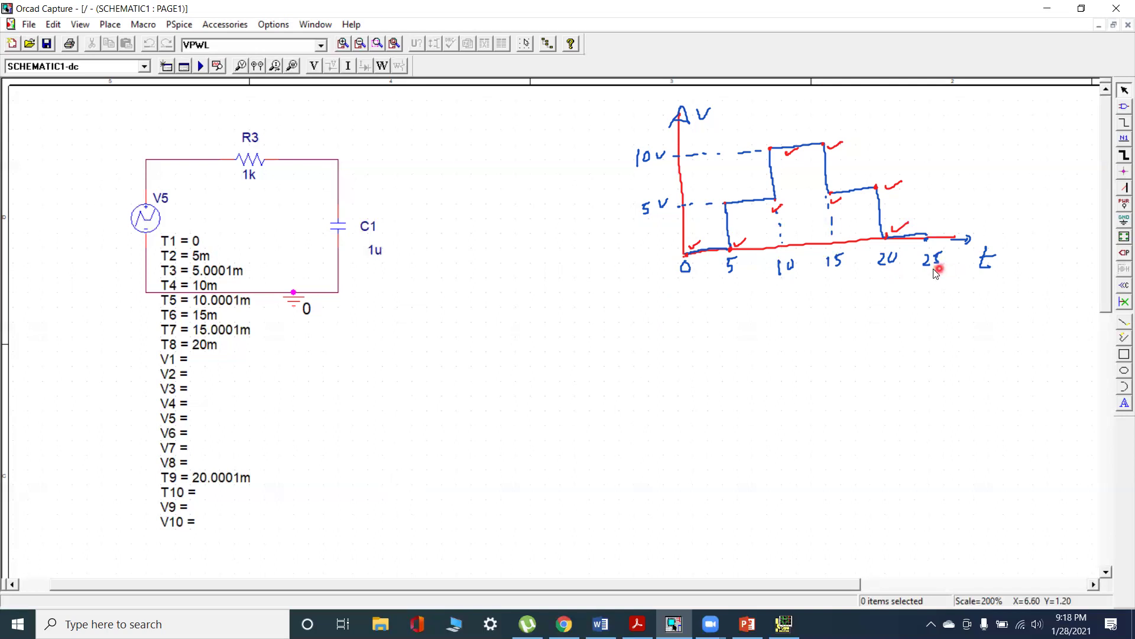
double_click(171, 494)
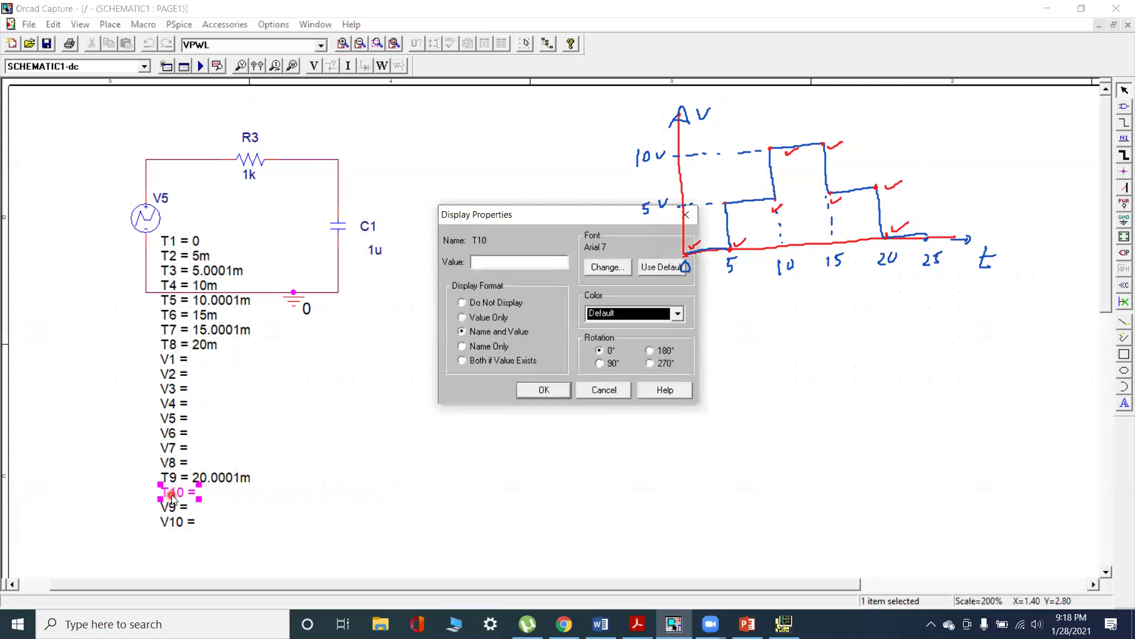
type("25m")
left_click(544, 389)
left_click(550, 401)
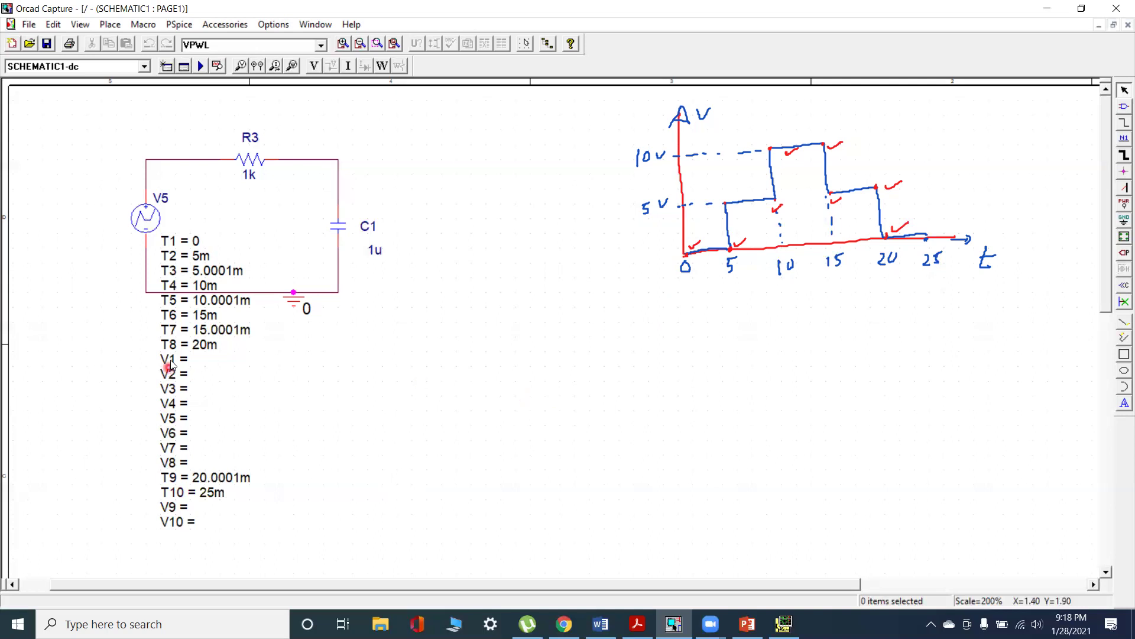
Step: Set the V1 voltage point of source V5 to 0
double_click(171, 361)
type("0")
left_click(539, 388)
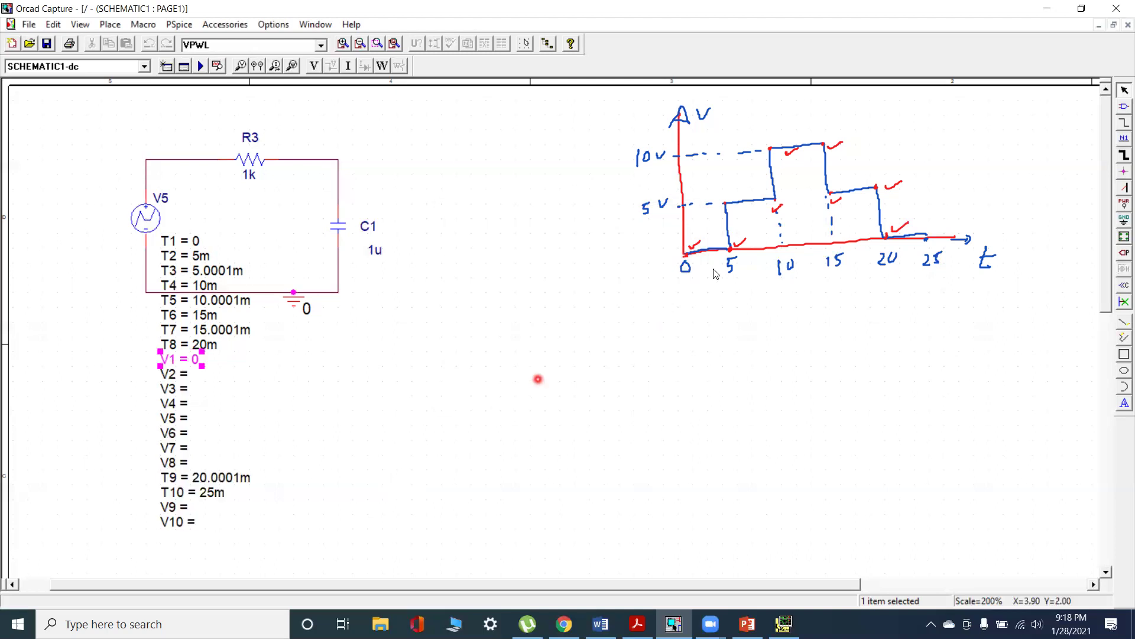
Step: Set the V2 voltage point of source V5 to 5
double_click(177, 376)
type("5")
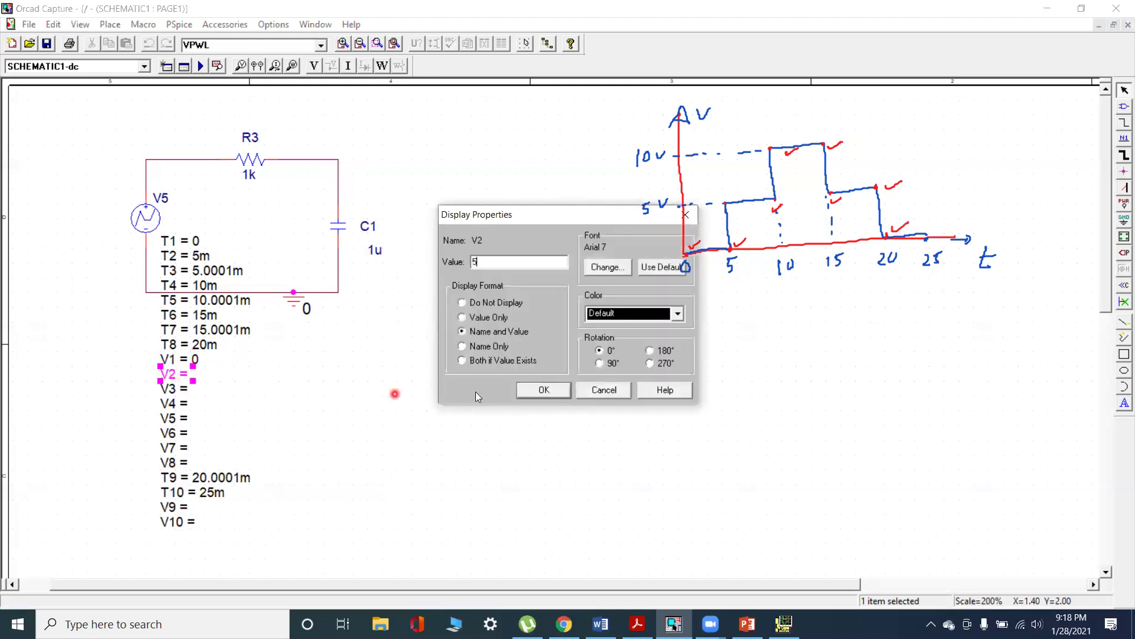
left_click(543, 390)
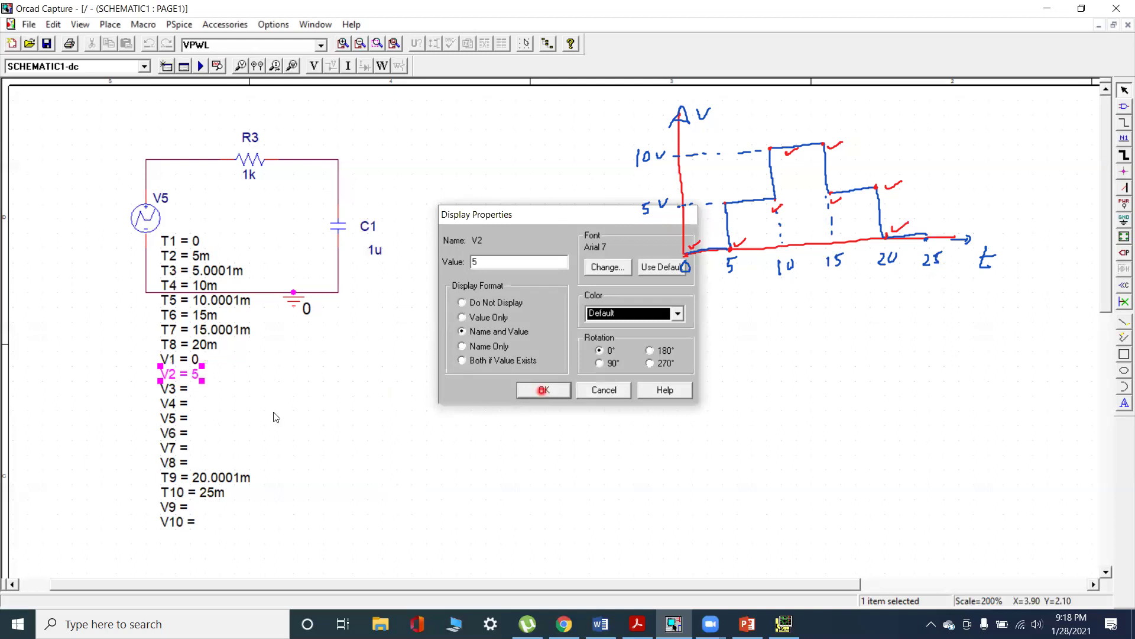
Step: Set the V3 voltage point of source V5 to 5
double_click(176, 395)
type("5")
left_click(543, 390)
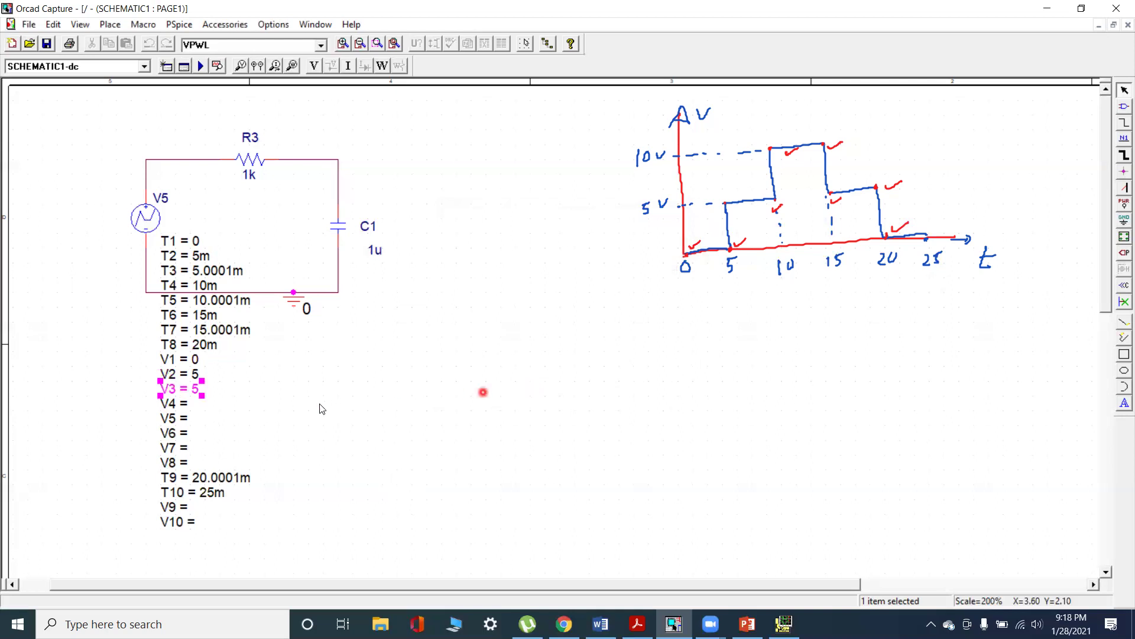
Step: Set the V4 voltage point of source V5 to 10
double_click(173, 405)
type("10")
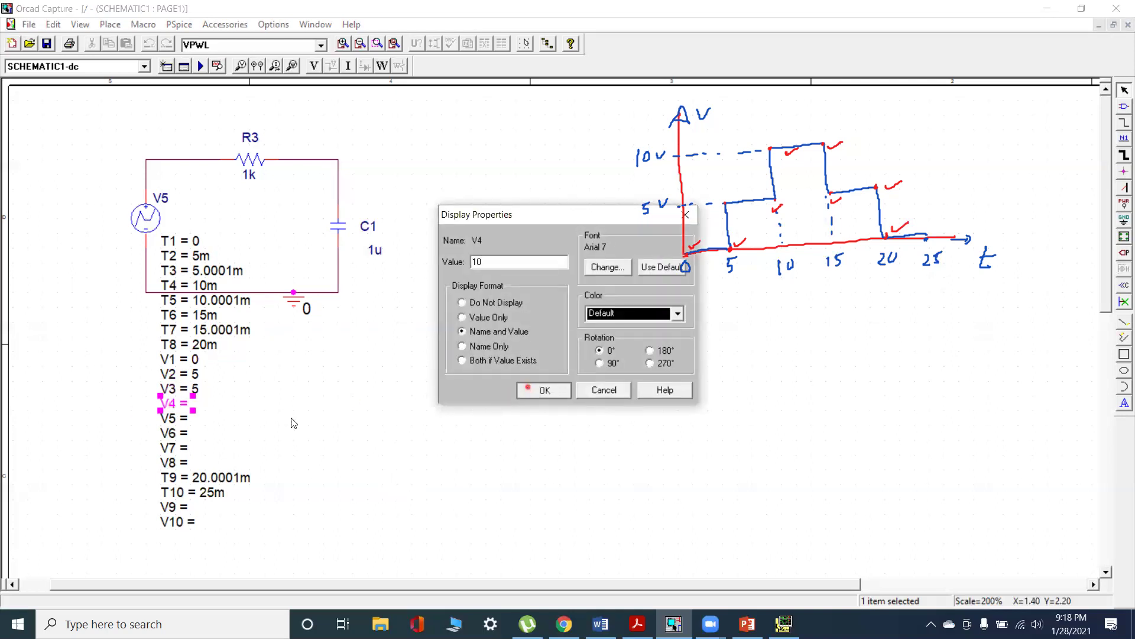
key("Return")
Step: Set the V5 voltage point of source V5 to 10
double_click(179, 420)
type("10")
left_click(544, 390)
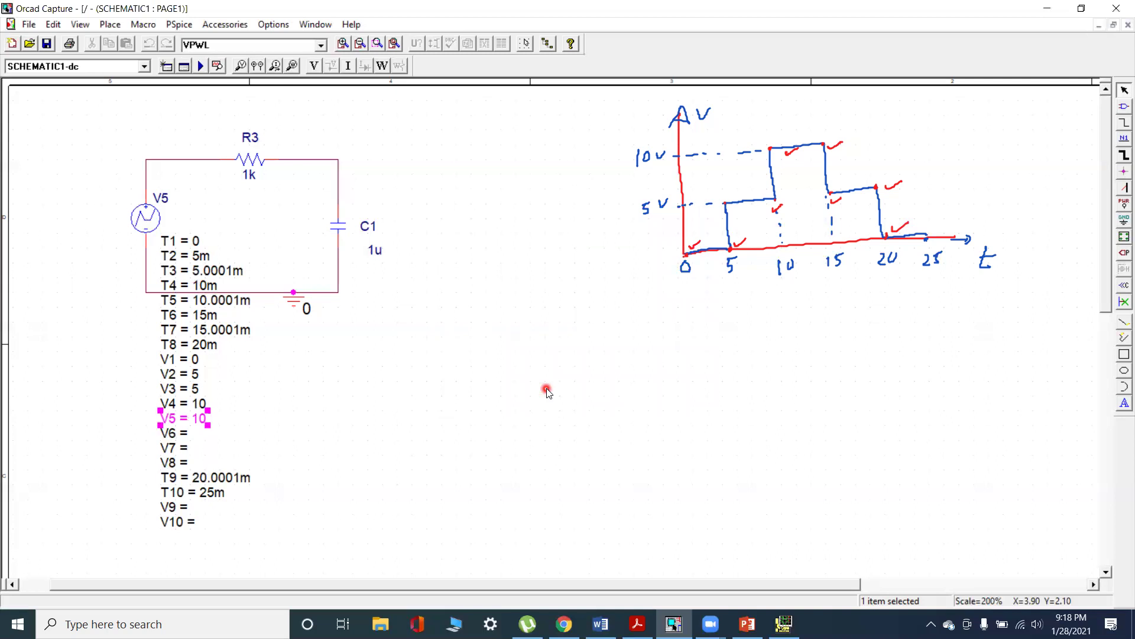
left_click(433, 393)
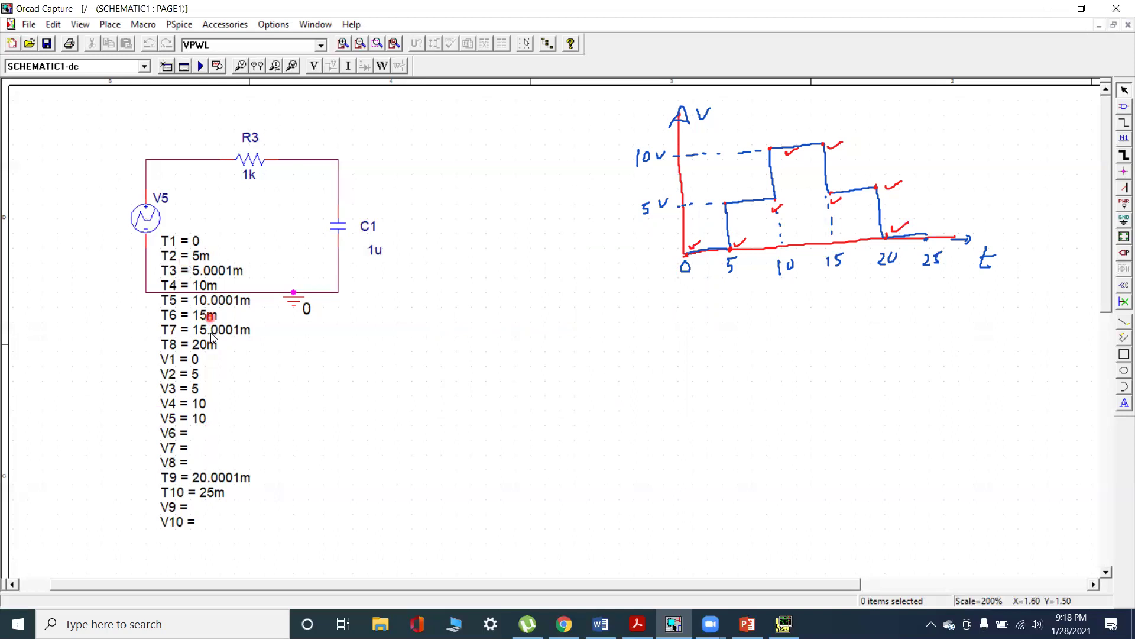
Step: Correct source V5's voltage points by setting V2 to 0 and V4 to 5
double_click(195, 374)
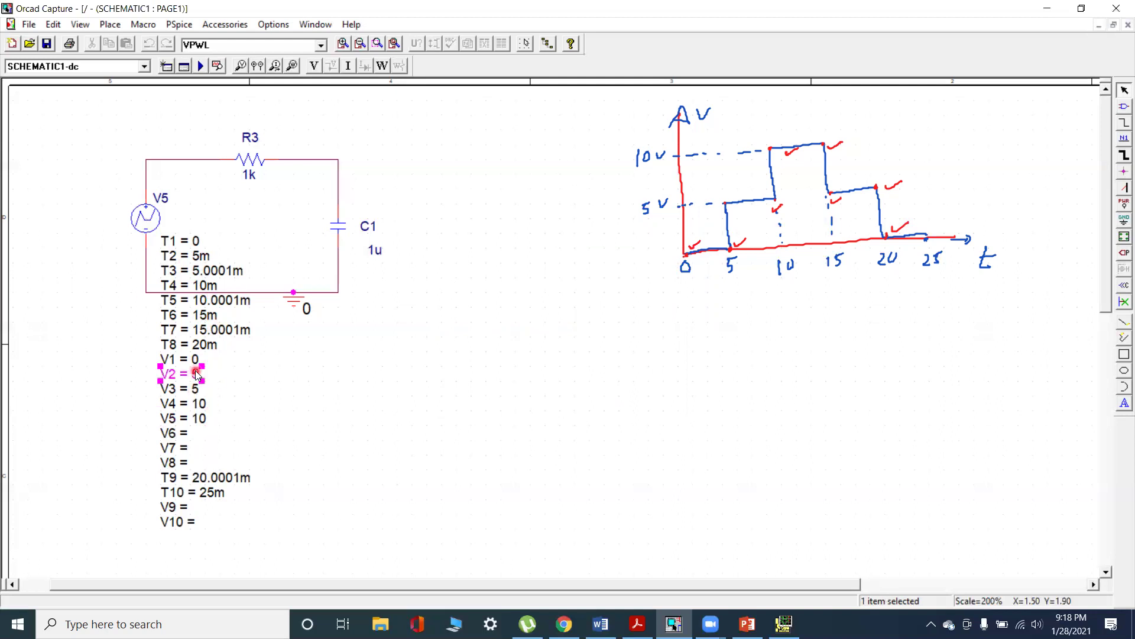
type("0")
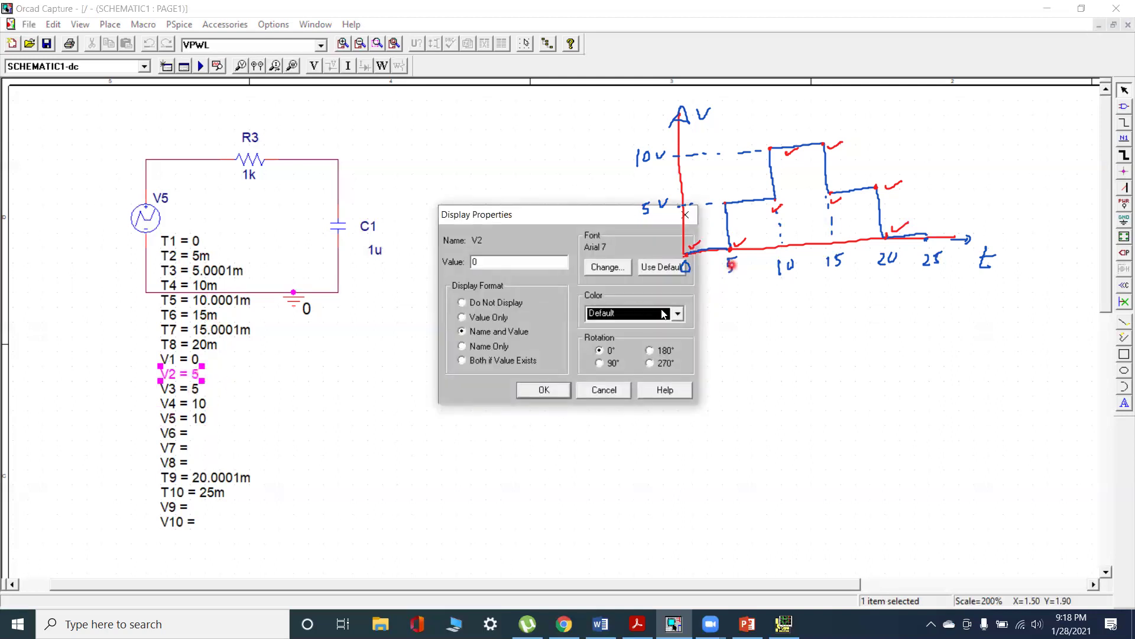
left_click(541, 389)
left_click(233, 395)
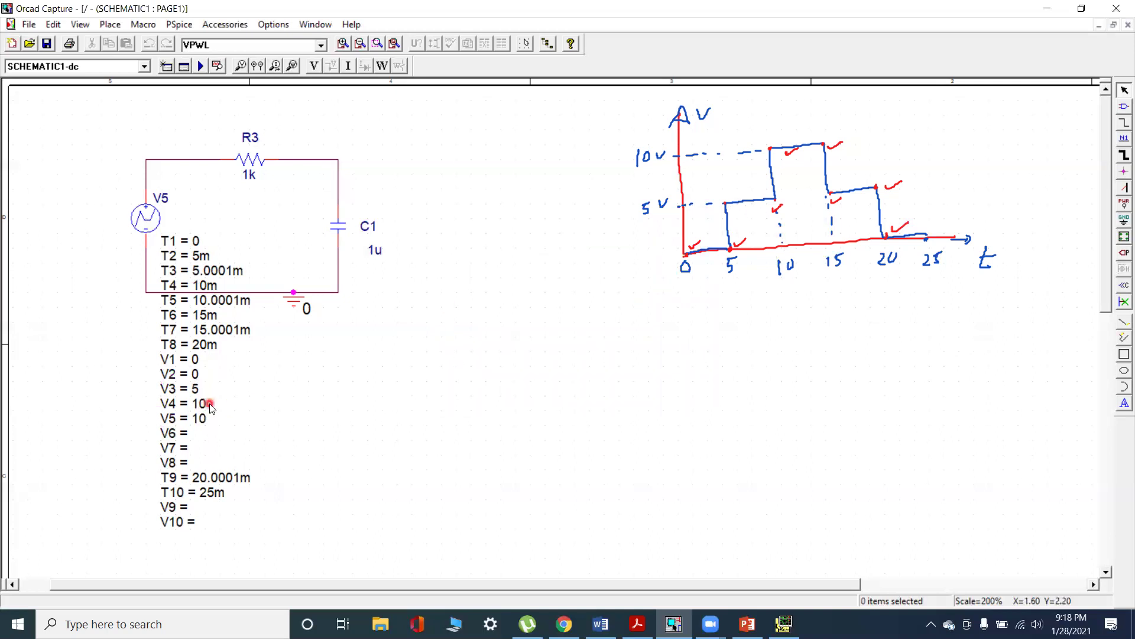
double_click(207, 403)
type("5")
left_click(539, 390)
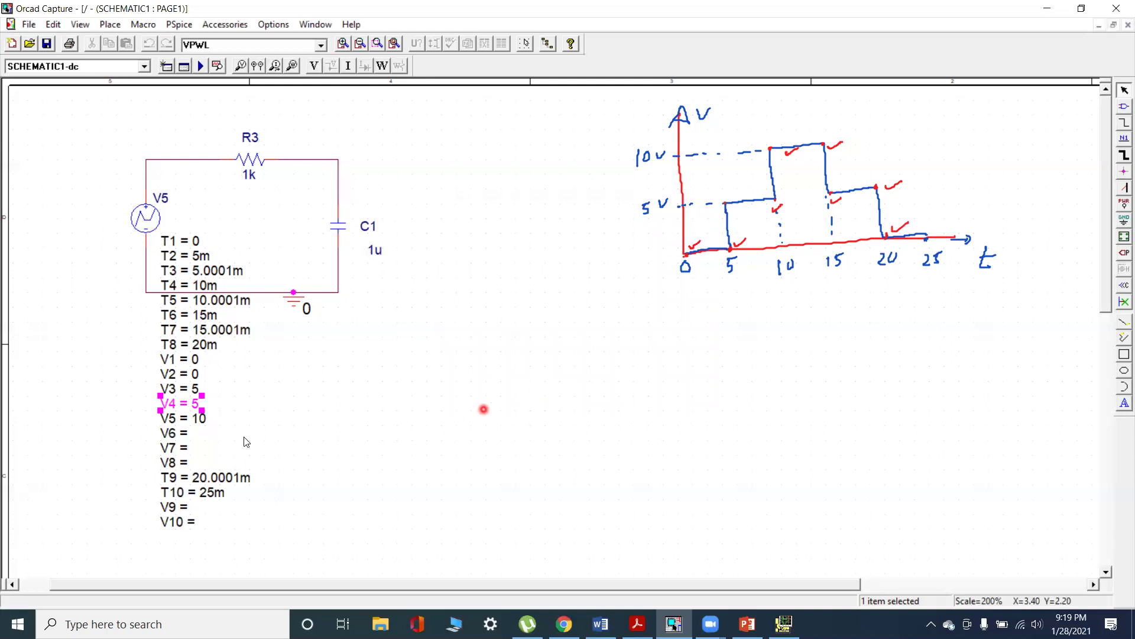
Step: Set the V6 voltage point of source V5 to 10
left_click(178, 433)
double_click(178, 433)
type("10")
left_click(543, 390)
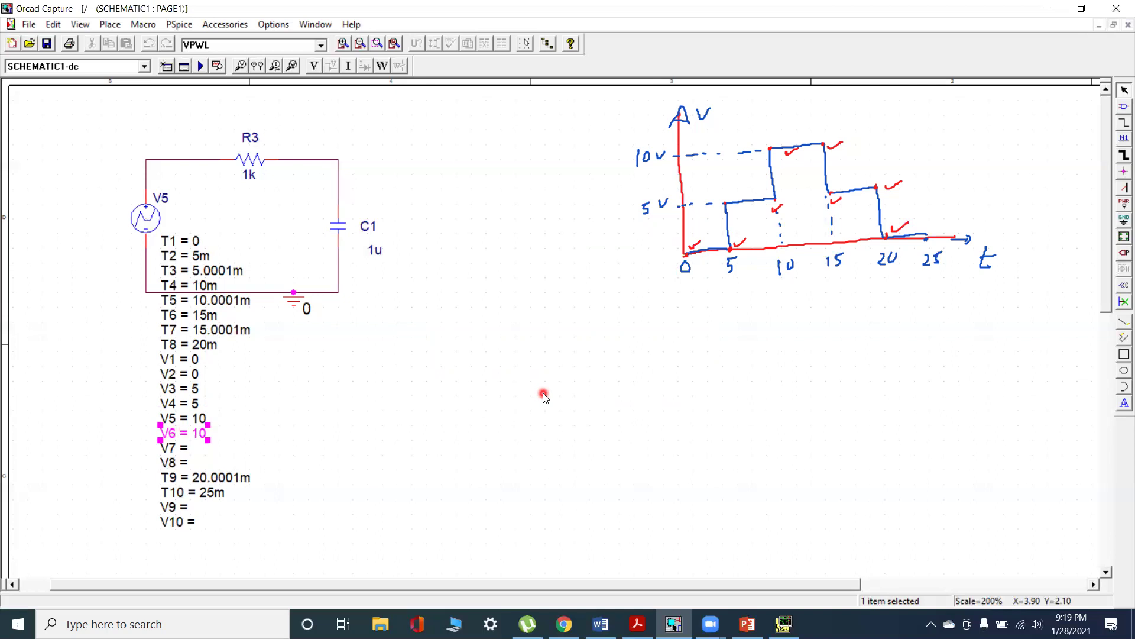
Step: Set the V7 and V8 voltage points of source V5 to 5 each
double_click(172, 454)
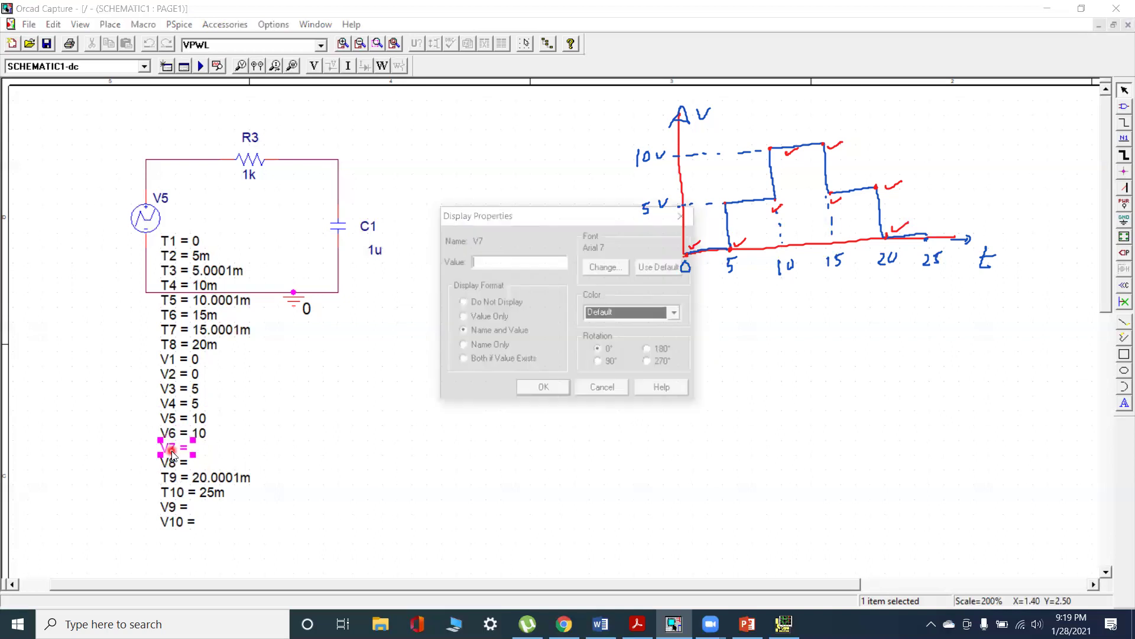
type("5")
left_click(551, 395)
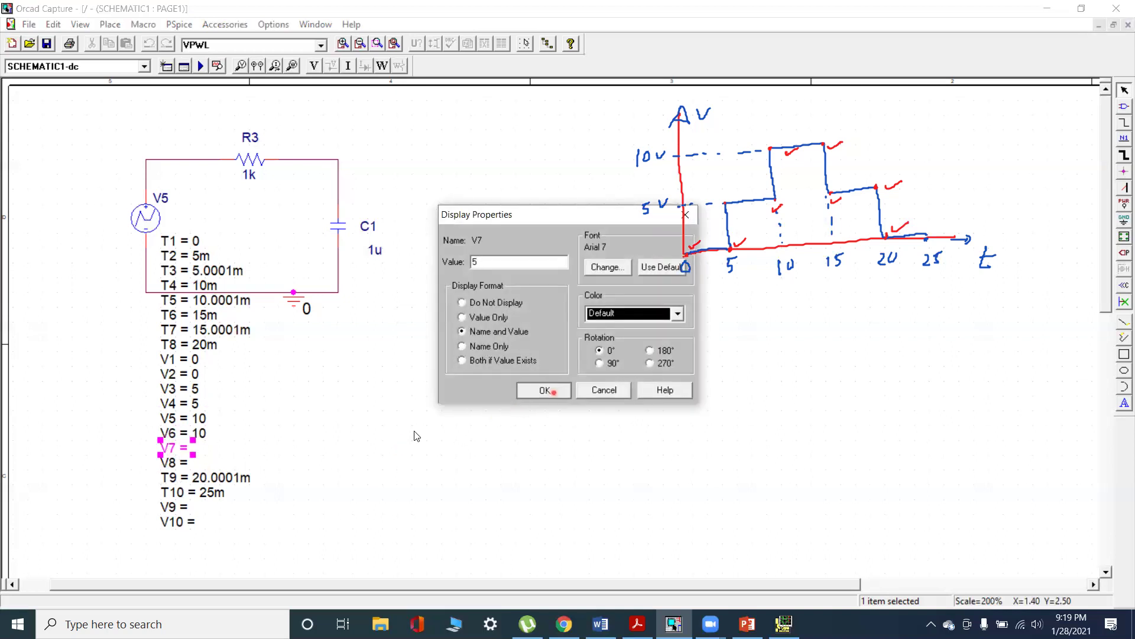
double_click(190, 463)
type("5")
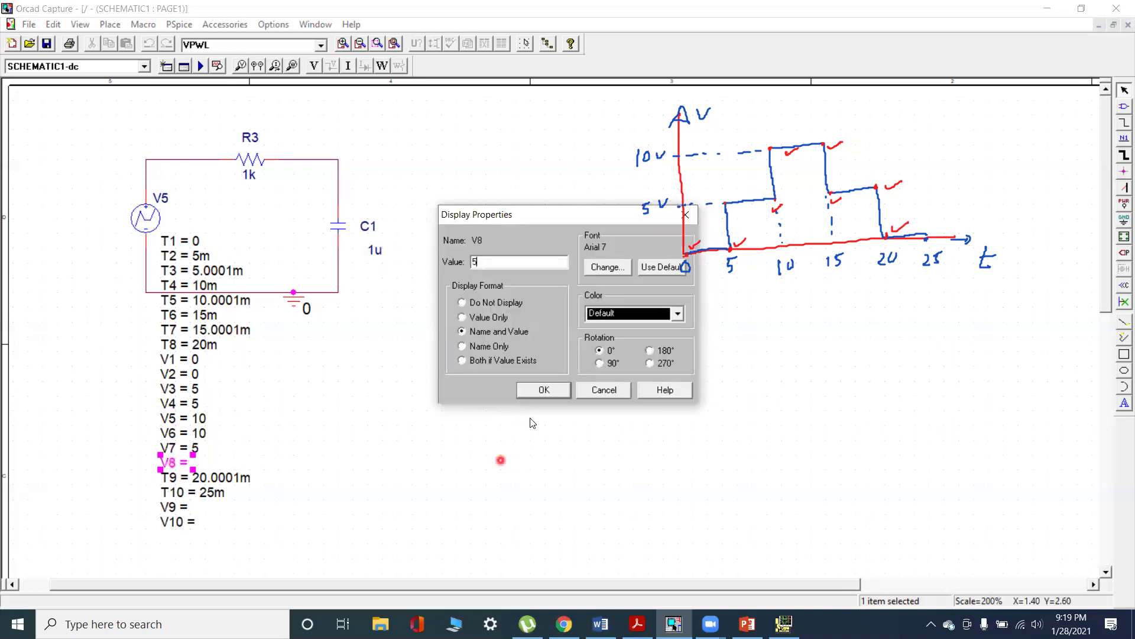
left_click(540, 389)
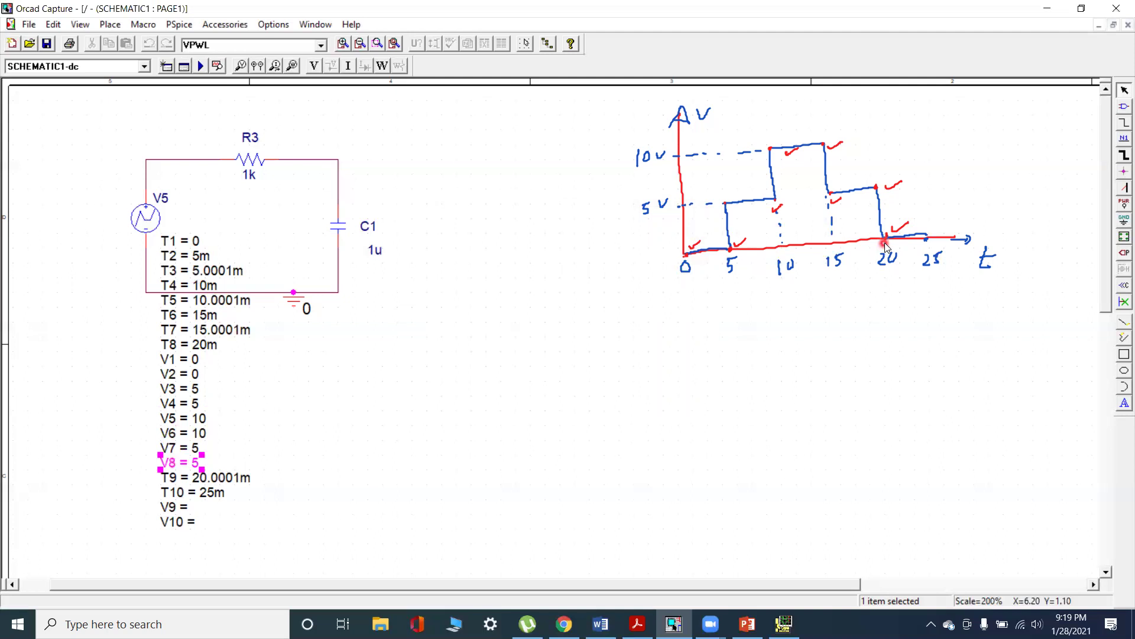
Step: Set the V9 and V10 voltage points of source V5 to 0 each
double_click(167, 510)
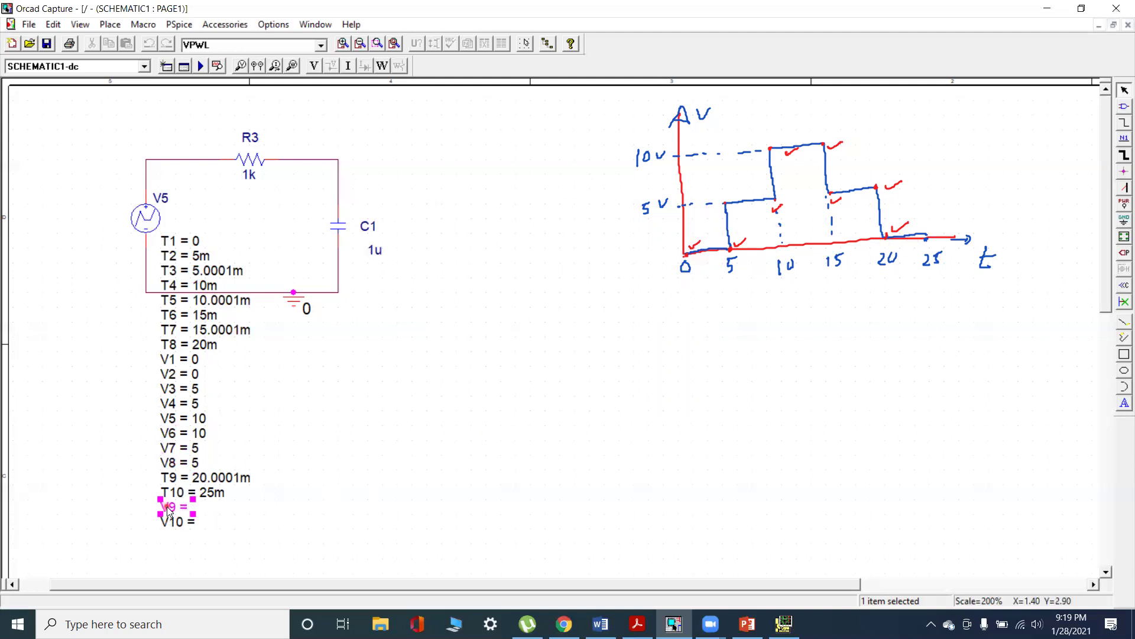
type("0")
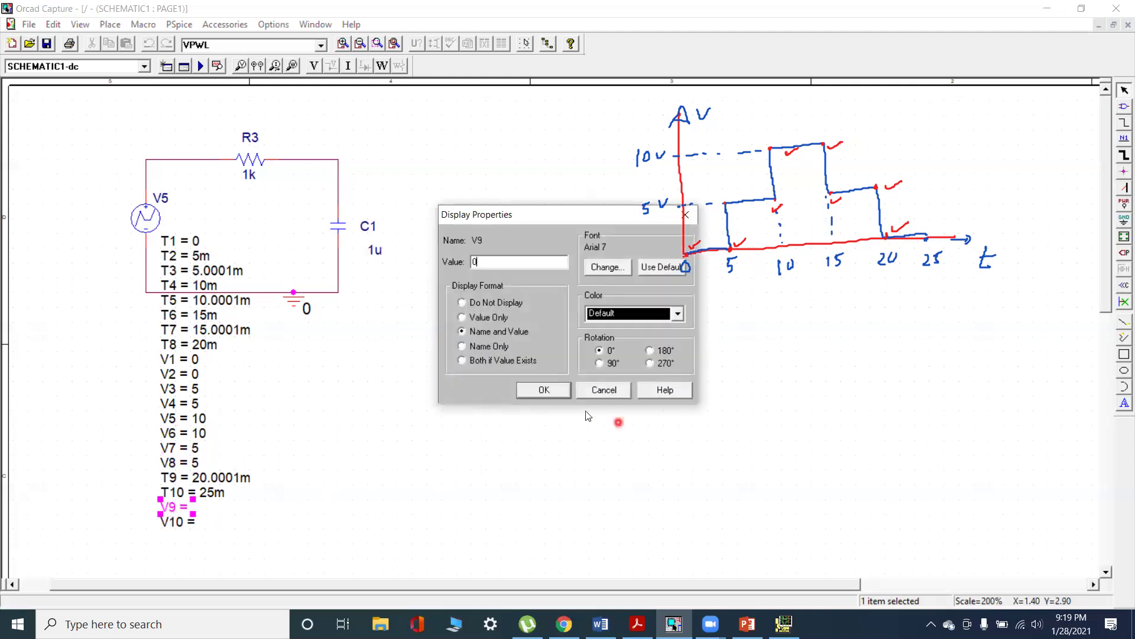
left_click(559, 390)
double_click(187, 524)
type("0")
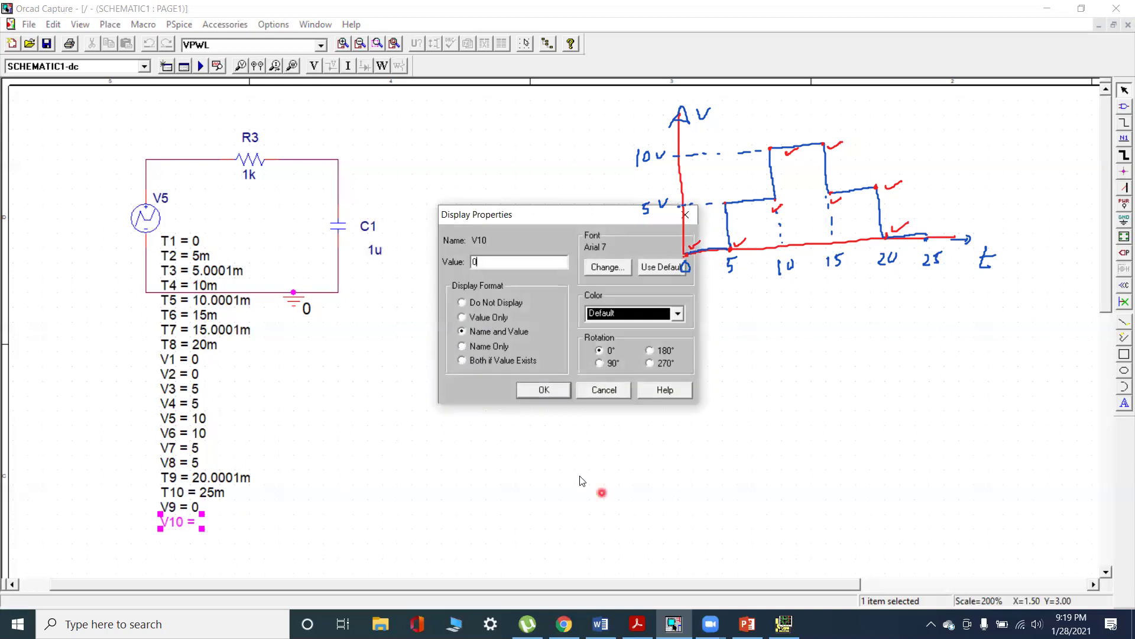
left_click(544, 396)
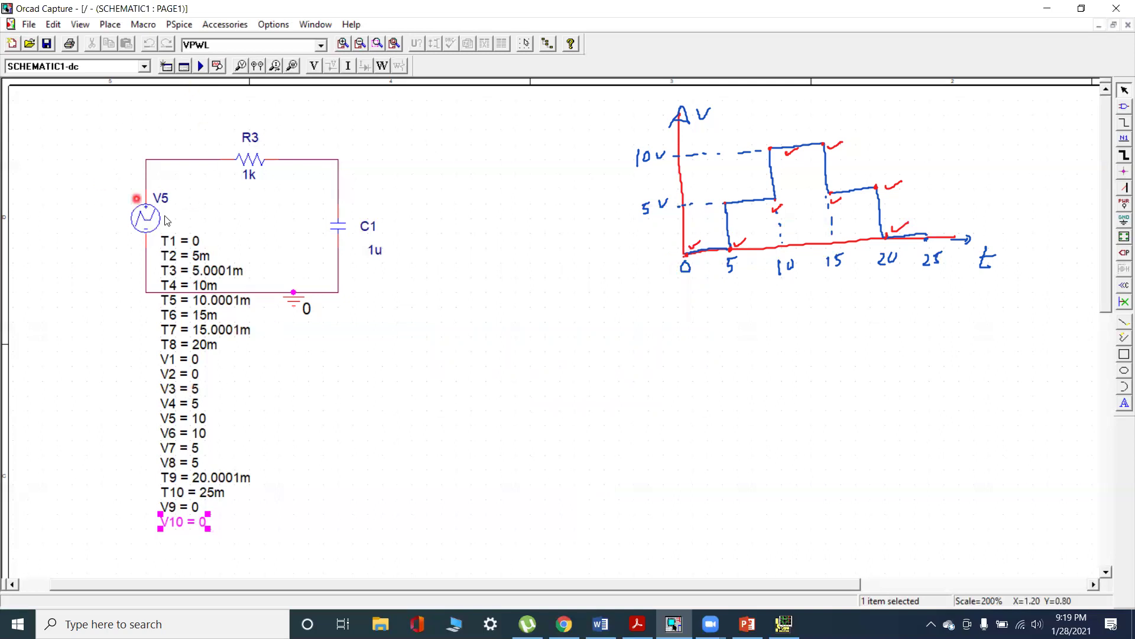
Step: Run the transient simulation of the V5 circuit and plot the source voltage trace V(V5:+)
left_click(202, 67)
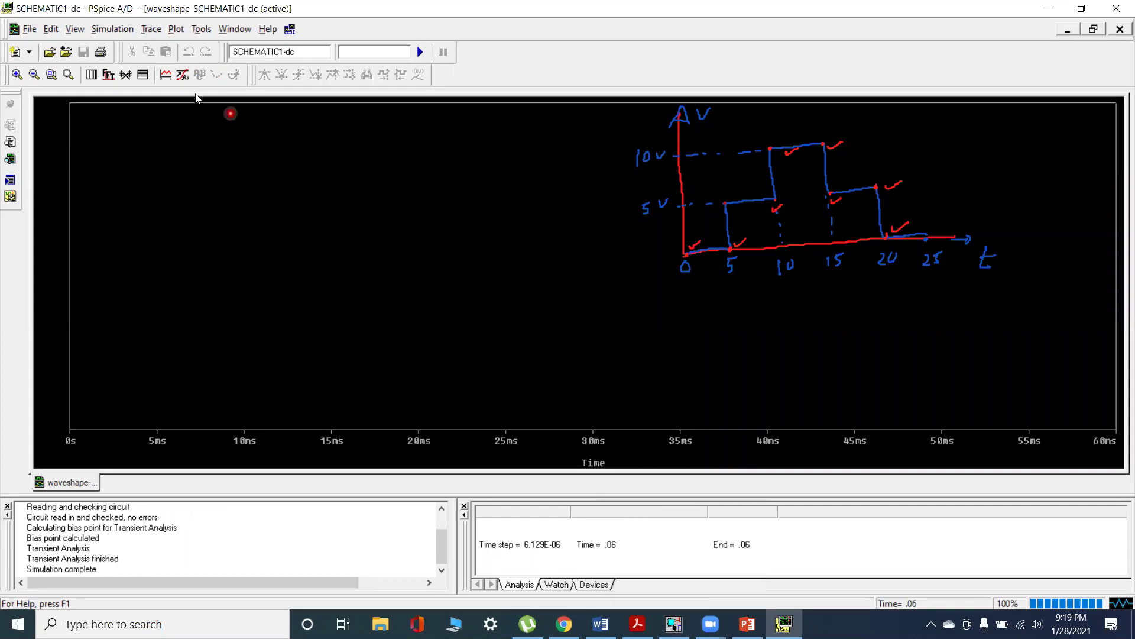
left_click(165, 74)
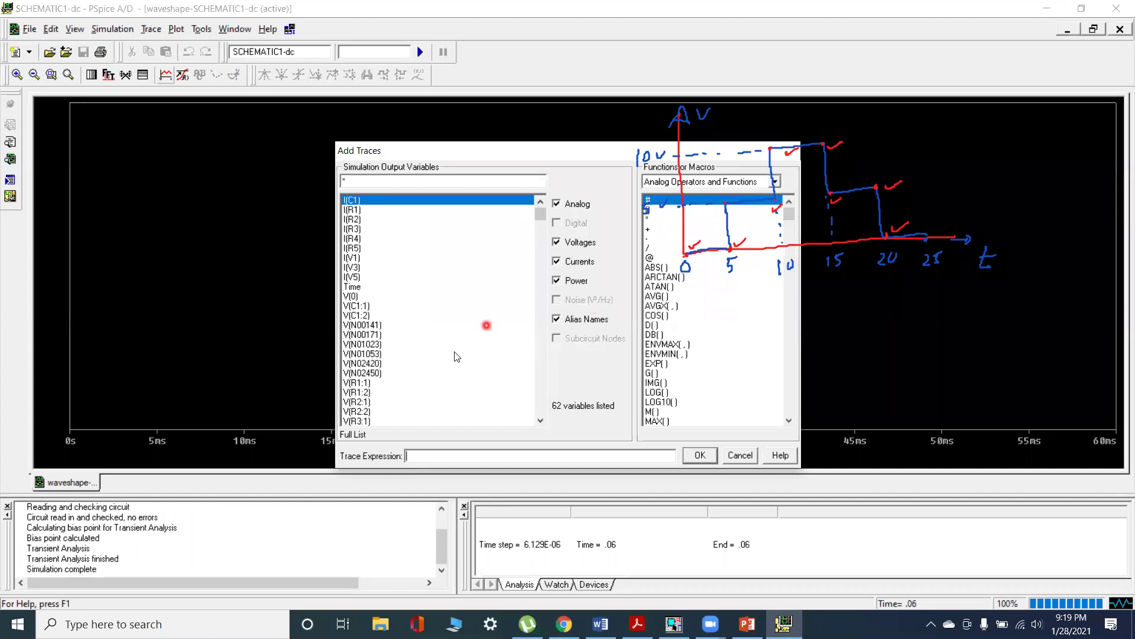
left_click(540, 420)
left_click(540, 421)
left_click(540, 420)
left_click(540, 420)
left_click(541, 420)
left_click(541, 421)
left_click(540, 420)
left_click(541, 420)
left_click(540, 421)
left_click(541, 421)
left_click(540, 420)
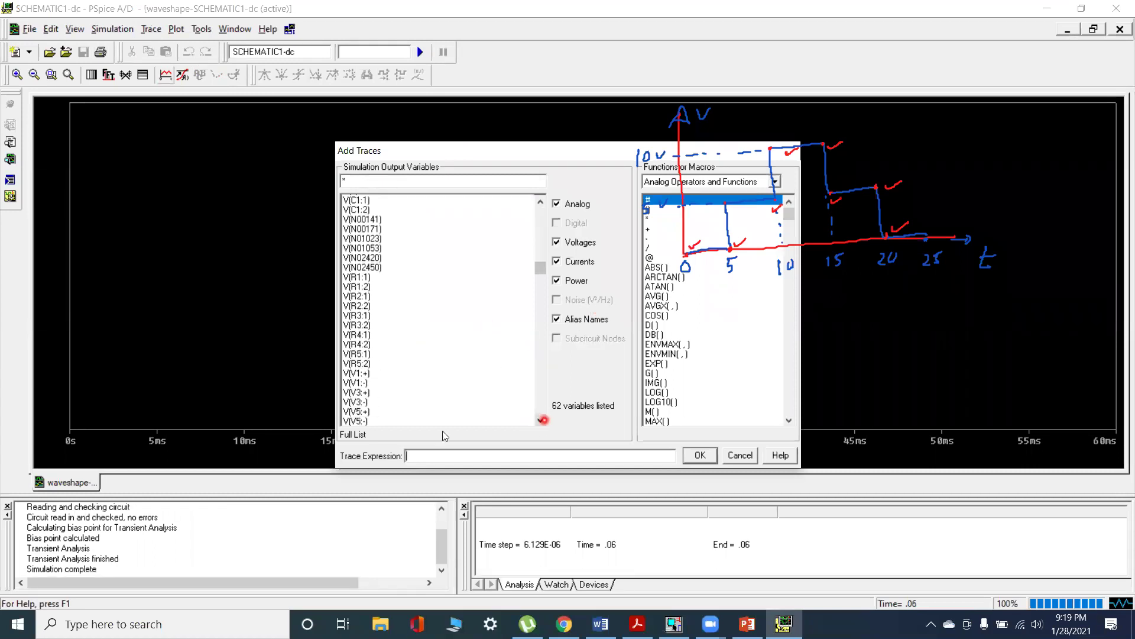
left_click(355, 411)
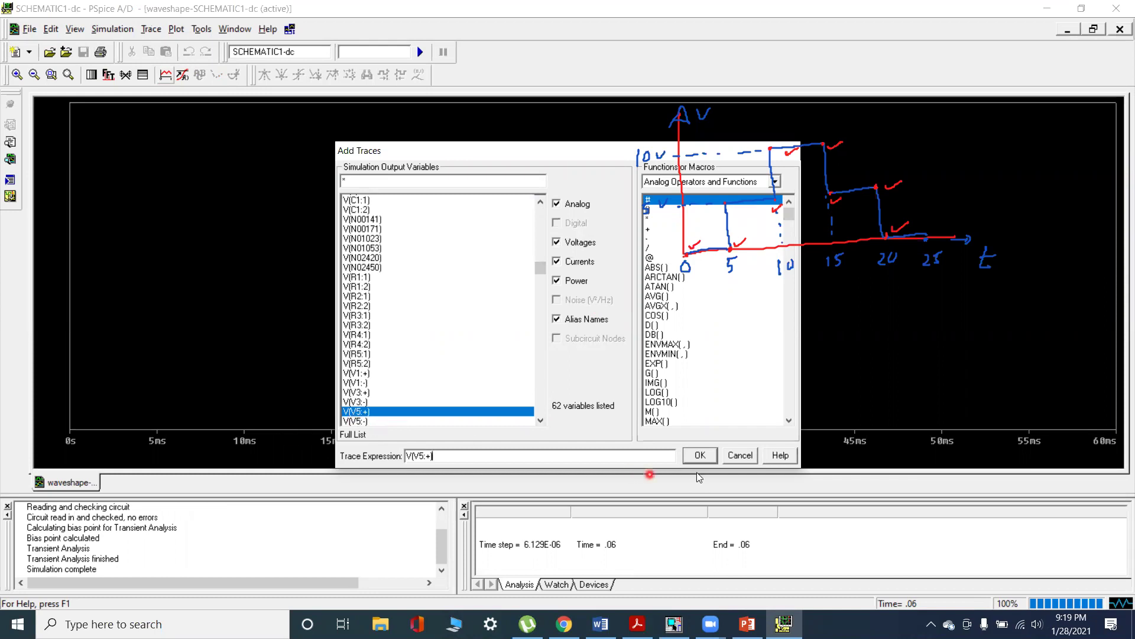
left_click(698, 456)
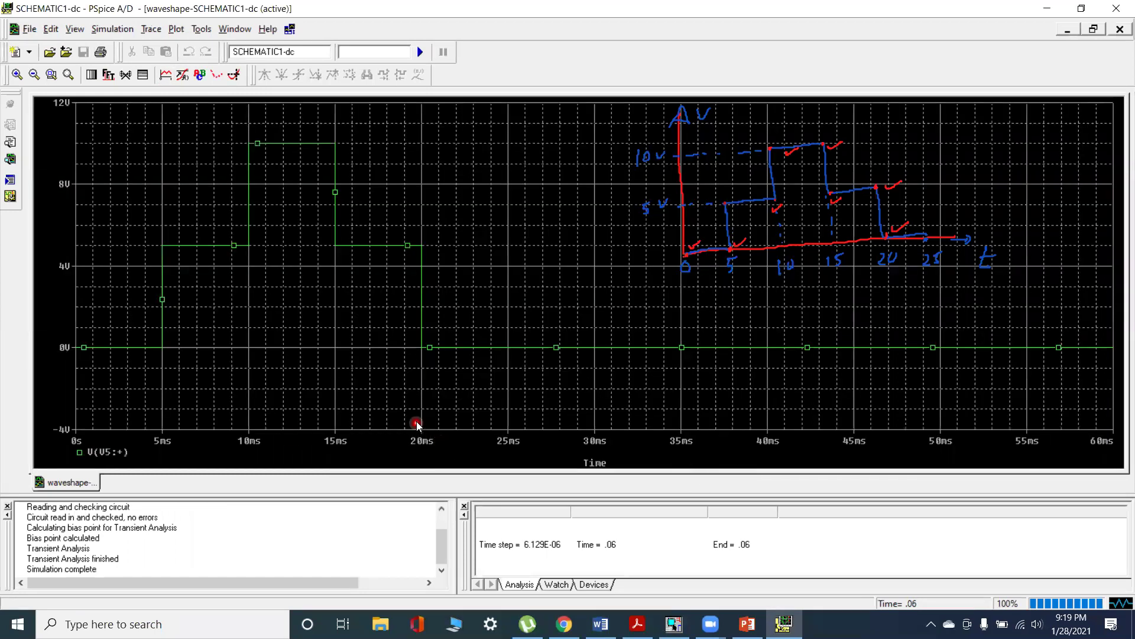
Step: Give the V(V5:+) trace a thicker line width in its trace properties
right_click(335, 193)
left_click(355, 214)
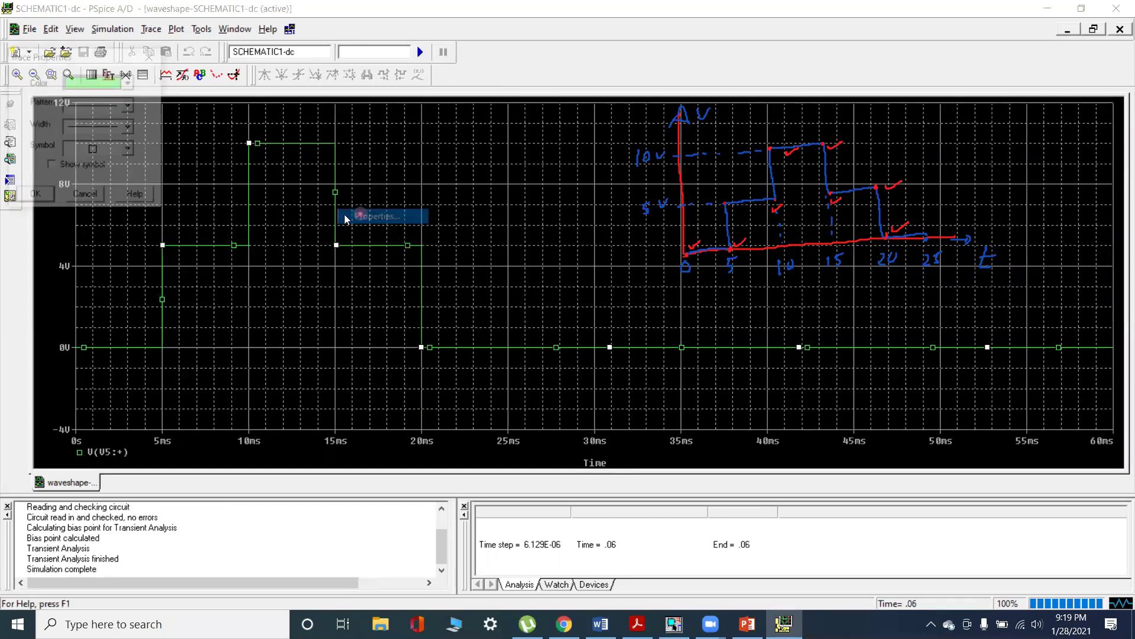
left_click(129, 128)
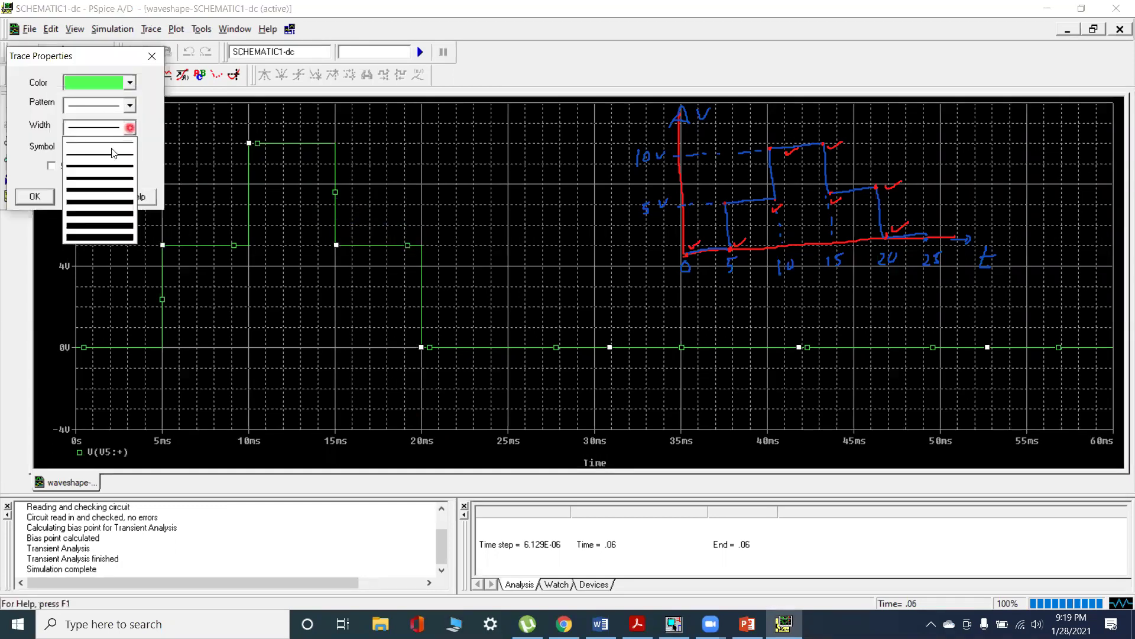
left_click(106, 183)
left_click(35, 197)
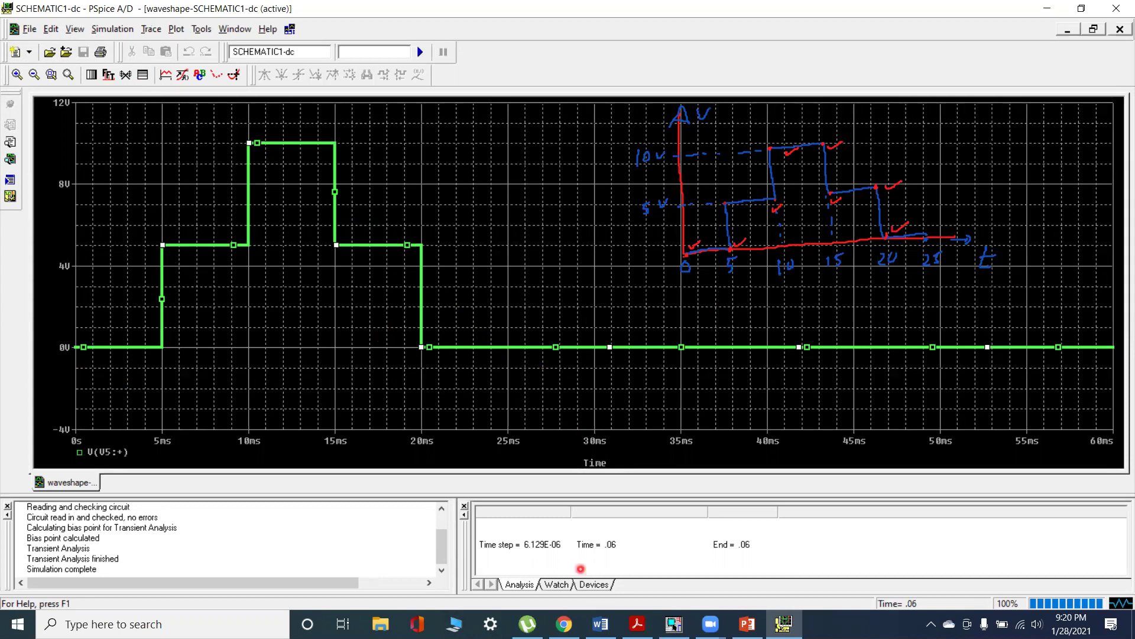
Step: Switch to Orcad Capture and set the transient analysis run time to 25m in the simulation settings
left_click(674, 623)
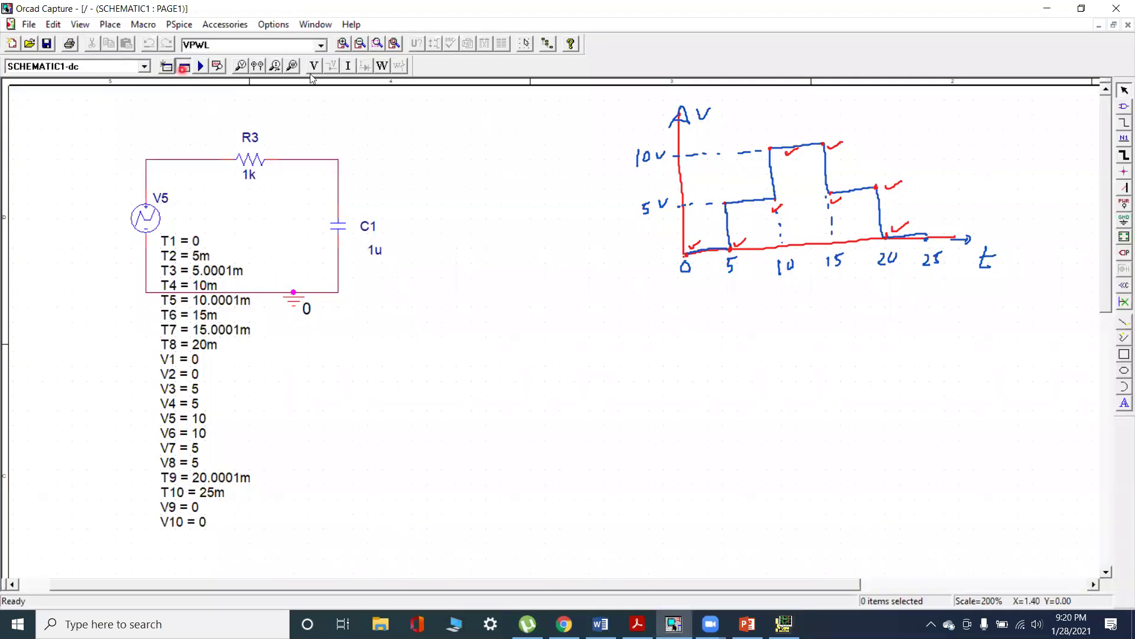
left_click(184, 65)
double_click(627, 221)
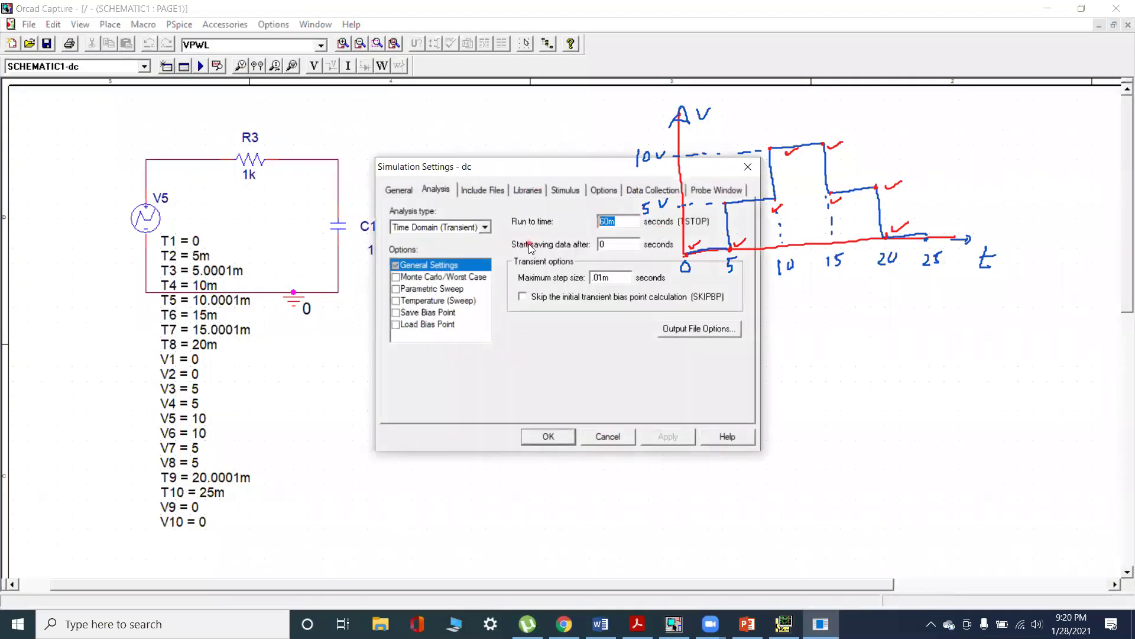
type("25m")
left_click(537, 436)
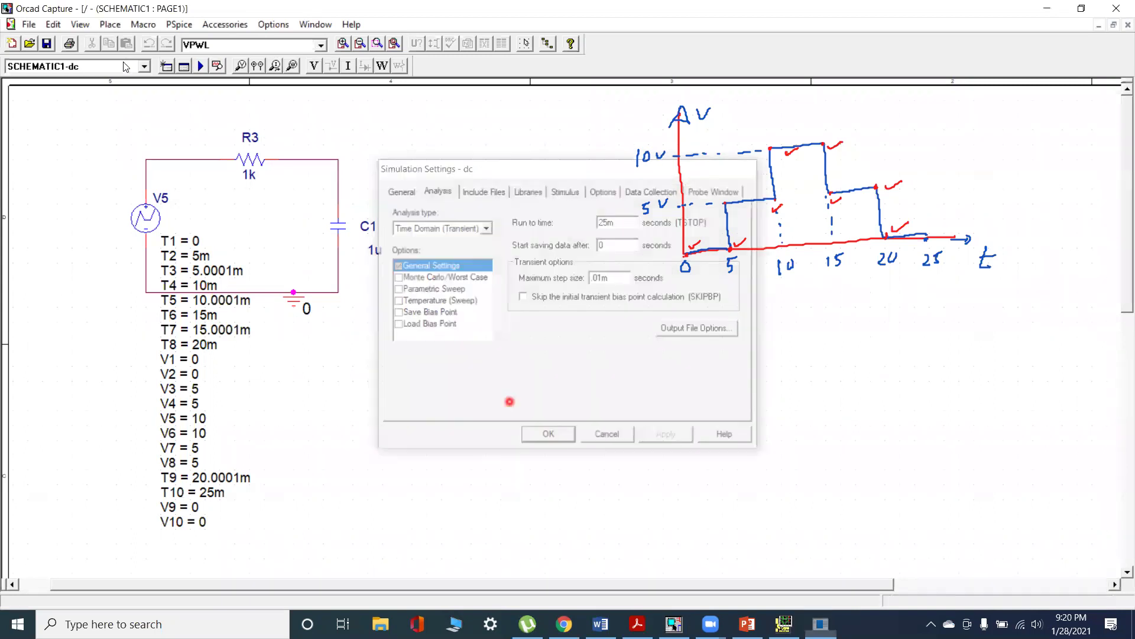
Step: Rerun the simulation with the new run time and plot V(V5:+) again
left_click(202, 66)
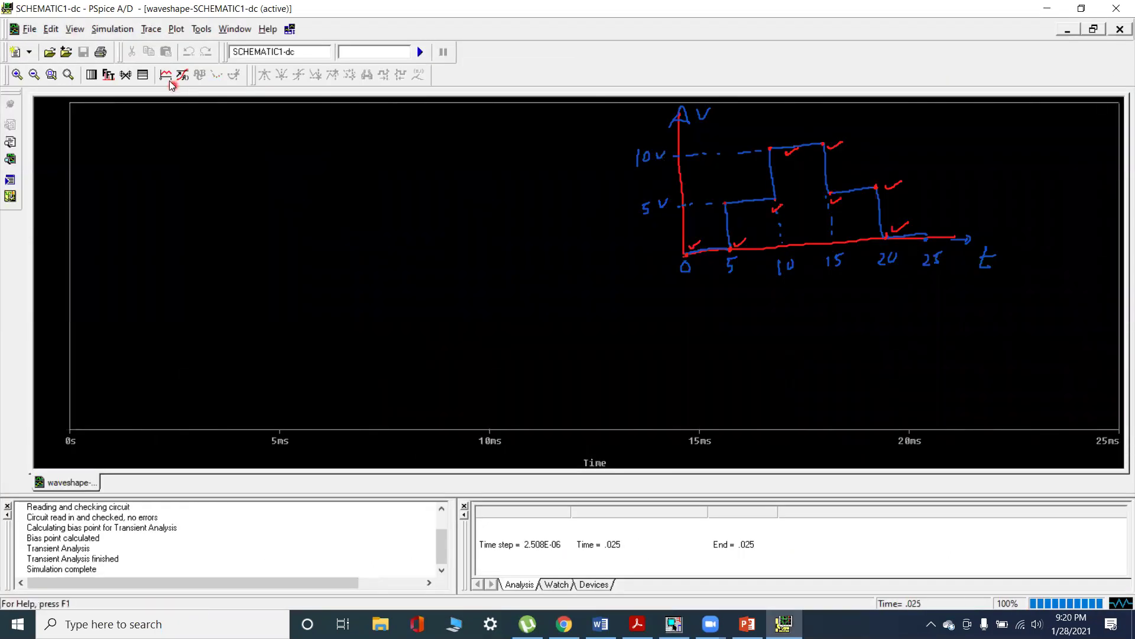
left_click(168, 78)
left_click(540, 421)
left_click(540, 421)
left_click(540, 421)
left_click(540, 421)
left_click(540, 421)
left_click(540, 421)
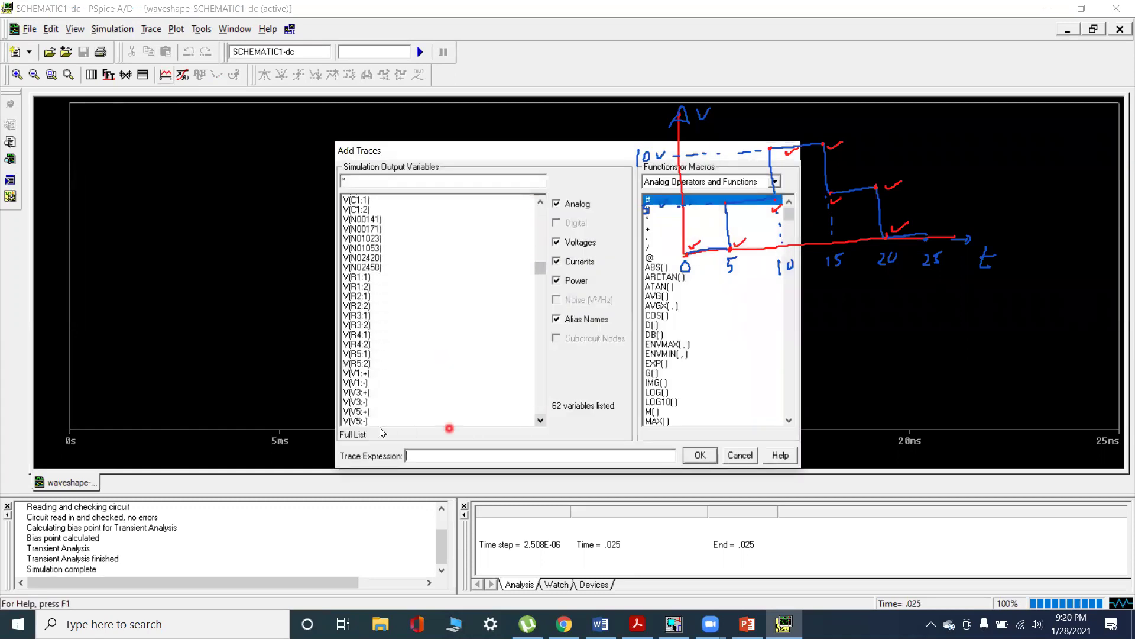
left_click(362, 412)
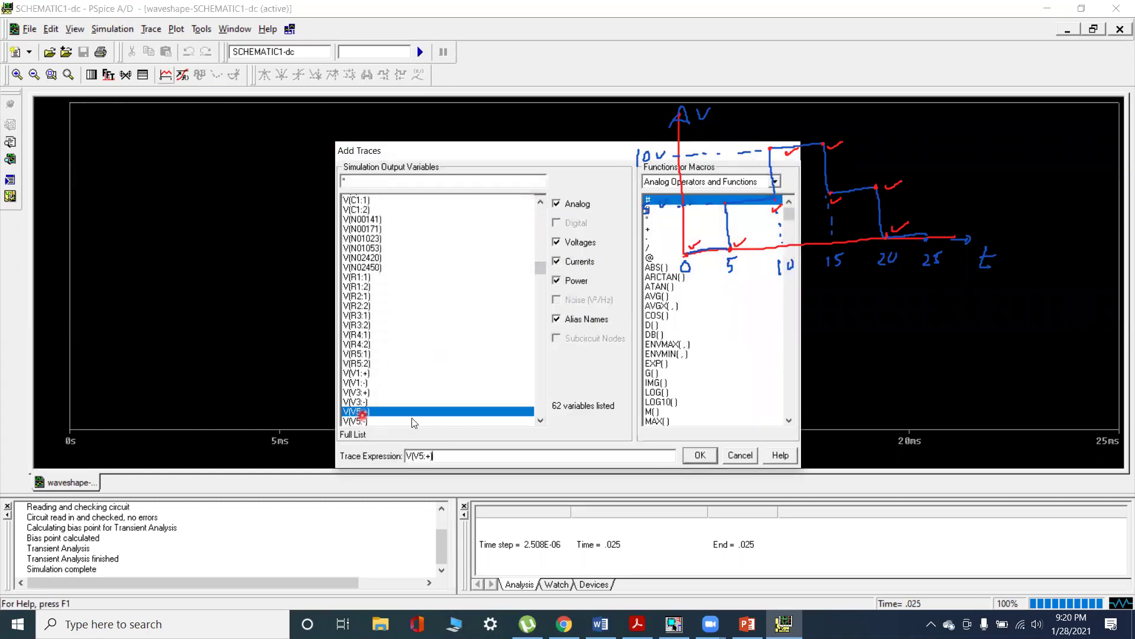
left_click(699, 456)
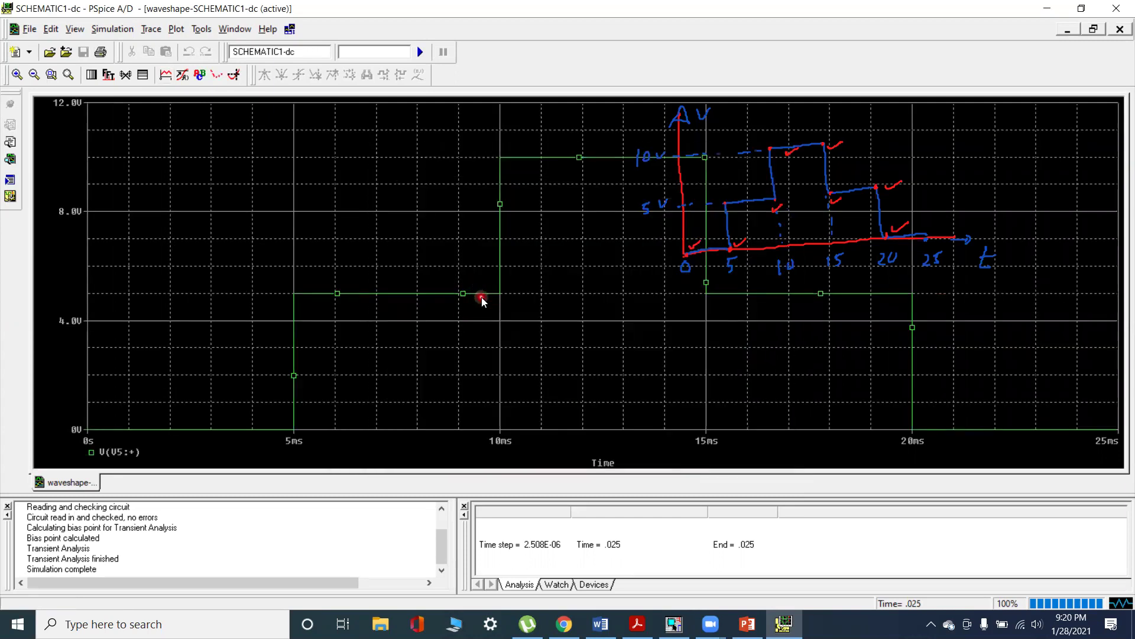
Step: Thicken the line of the replotted V(V5:+) trace through its properties
right_click(481, 298)
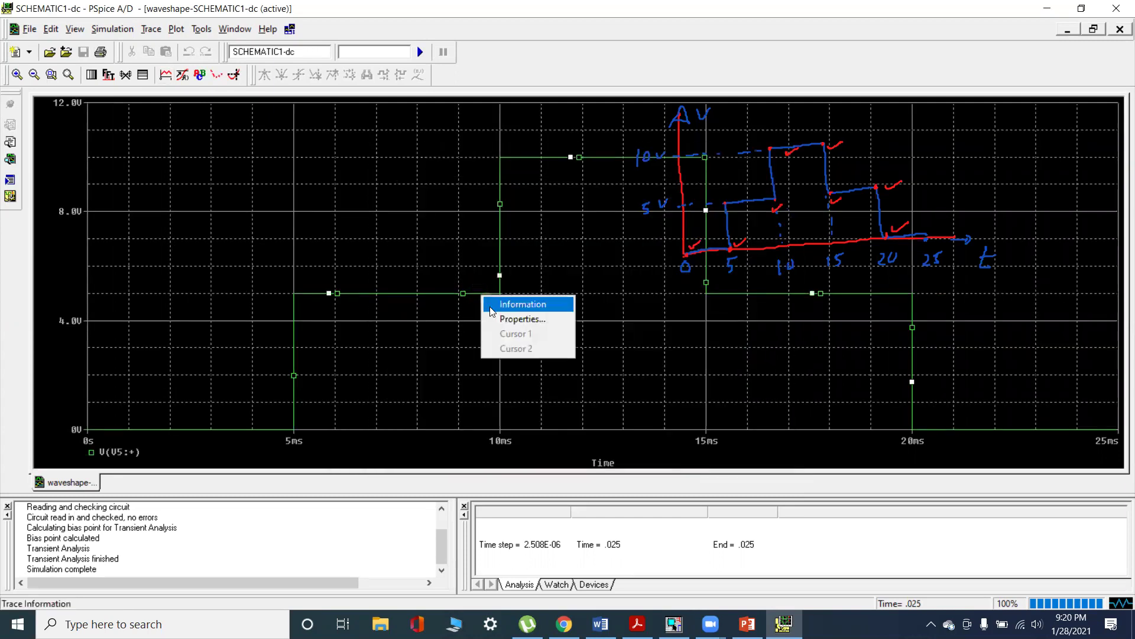
left_click(502, 320)
left_click(130, 128)
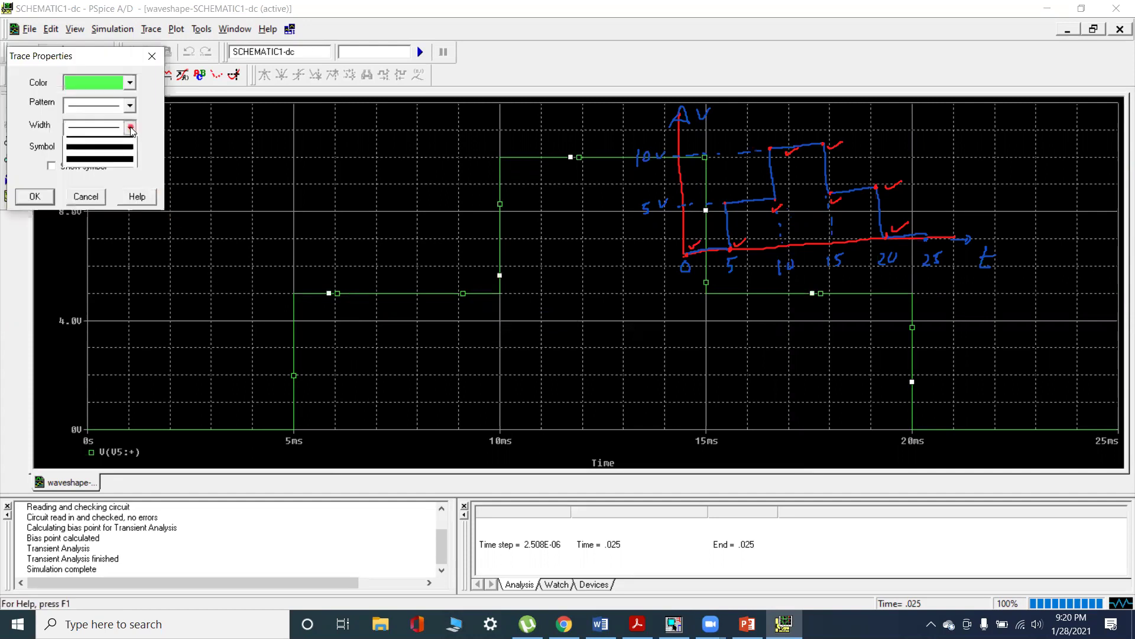
left_click(94, 179)
left_click(34, 196)
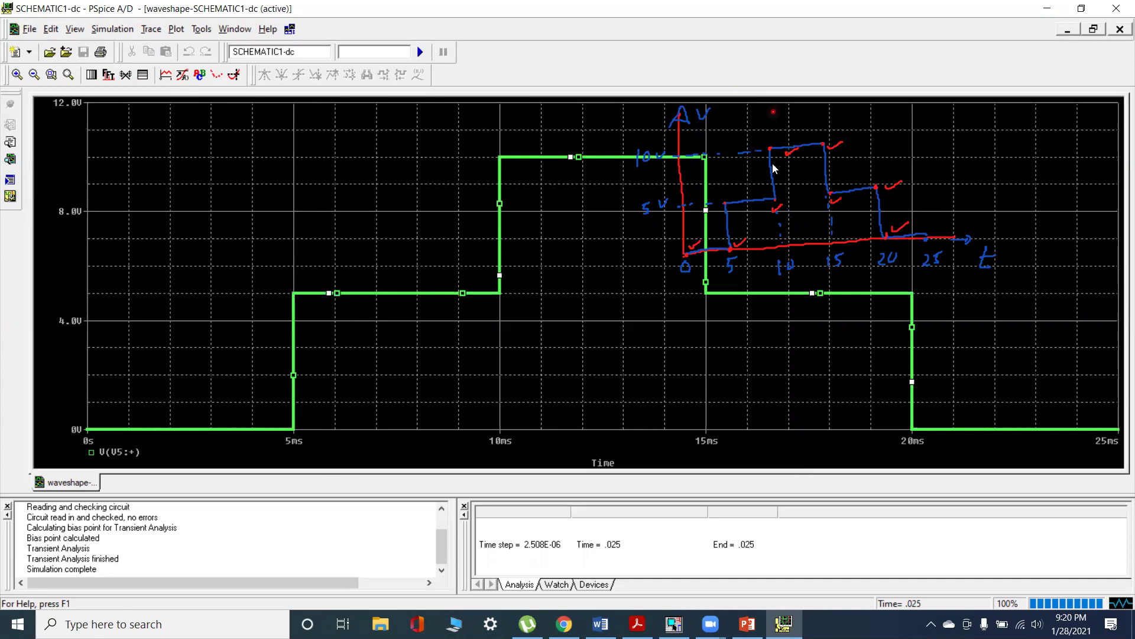
Step: Clear the hand-drawn reference sketch and annotate the first corner points of the plotted waveform as T1 to T4
key("e")
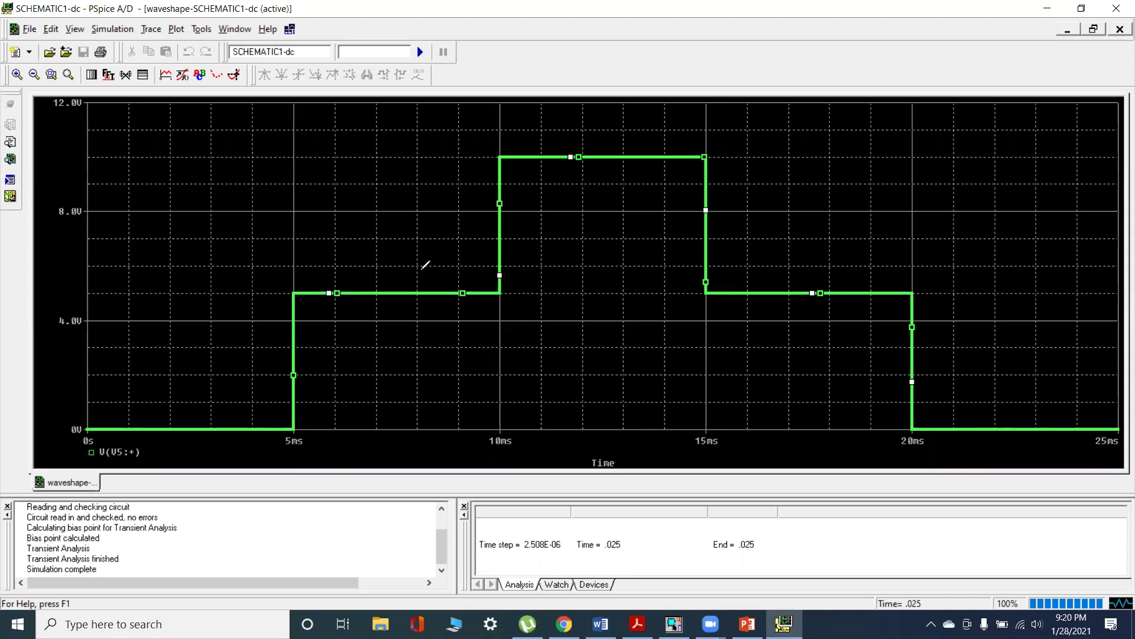
left_click(93, 416)
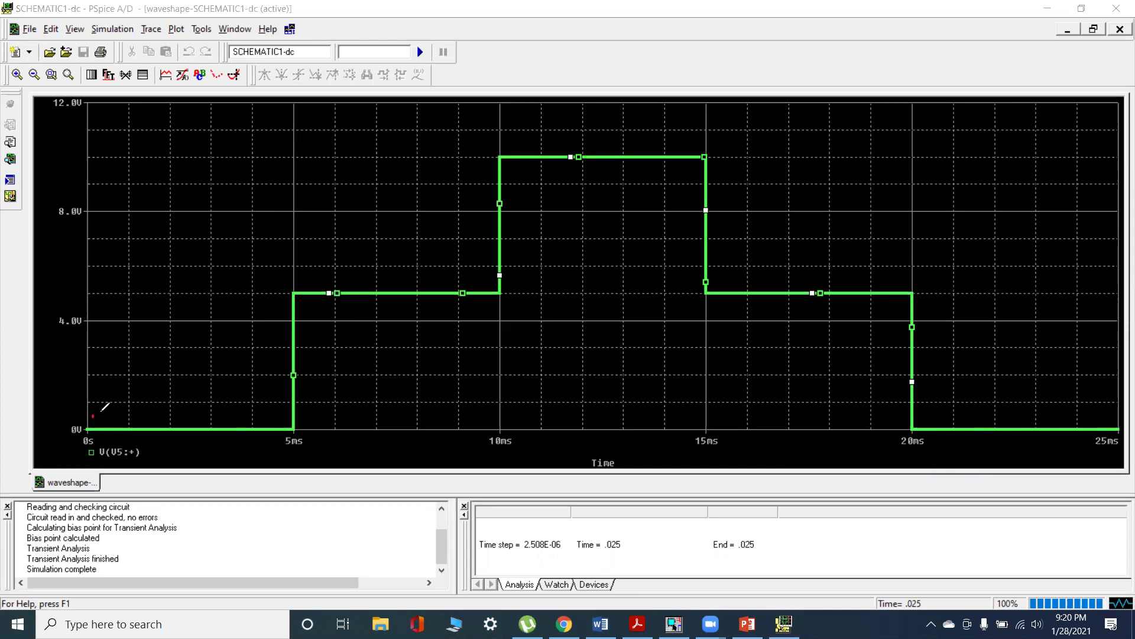
mouse_move(114, 398)
left_mouse_down()
mouse_move(125, 394)
mouse_move(123, 408)
left_mouse_up()
left_click_drag(127, 405, 128, 410)
left_click_drag(242, 407, 253, 411)
left_click_drag(259, 298, 266, 315)
left_click_drag(267, 313, 271, 324)
mouse_move(441, 268)
left_mouse_down()
mouse_move(455, 266)
mouse_move(447, 285)
left_mouse_up()
left_click_drag(456, 273, 460, 280)
left_click_drag(460, 273, 458, 290)
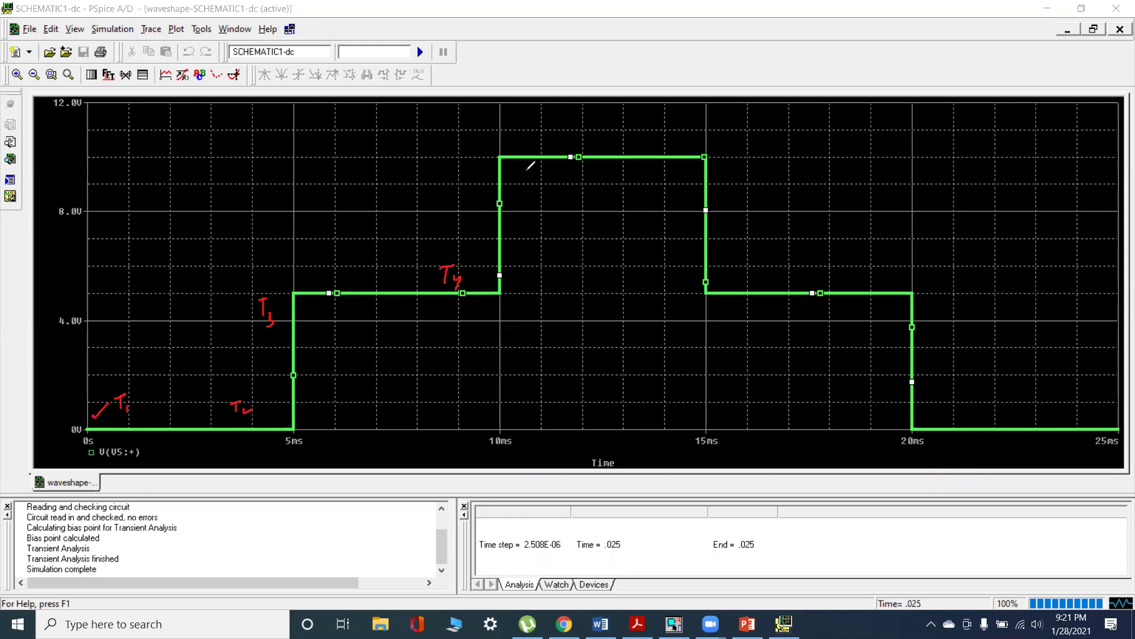
Step: Annotate the remaining waveform corner points from T5 onward, and erase all the handwritten labels
mouse_move(516, 179)
left_mouse_down()
mouse_move(527, 176)
mouse_move(520, 196)
mouse_move(531, 203)
left_mouse_up()
left_click_drag(535, 191, 551, 187)
mouse_move(651, 179)
left_mouse_down()
mouse_move(670, 177)
mouse_move(666, 203)
left_mouse_up()
left_click_drag(656, 283, 673, 281)
left_click_drag(664, 282, 667, 321)
left_click_drag(671, 315, 707, 308)
left_click_drag(869, 256, 888, 253)
mouse_move(878, 255)
left_mouse_down()
mouse_move(876, 272)
mouse_move(890, 273)
left_mouse_up()
left_click_drag(890, 270, 906, 266)
mouse_move(829, 386)
left_mouse_down()
mouse_move(852, 383)
mouse_move(836, 407)
left_mouse_up()
left_click_drag(846, 396, 862, 402)
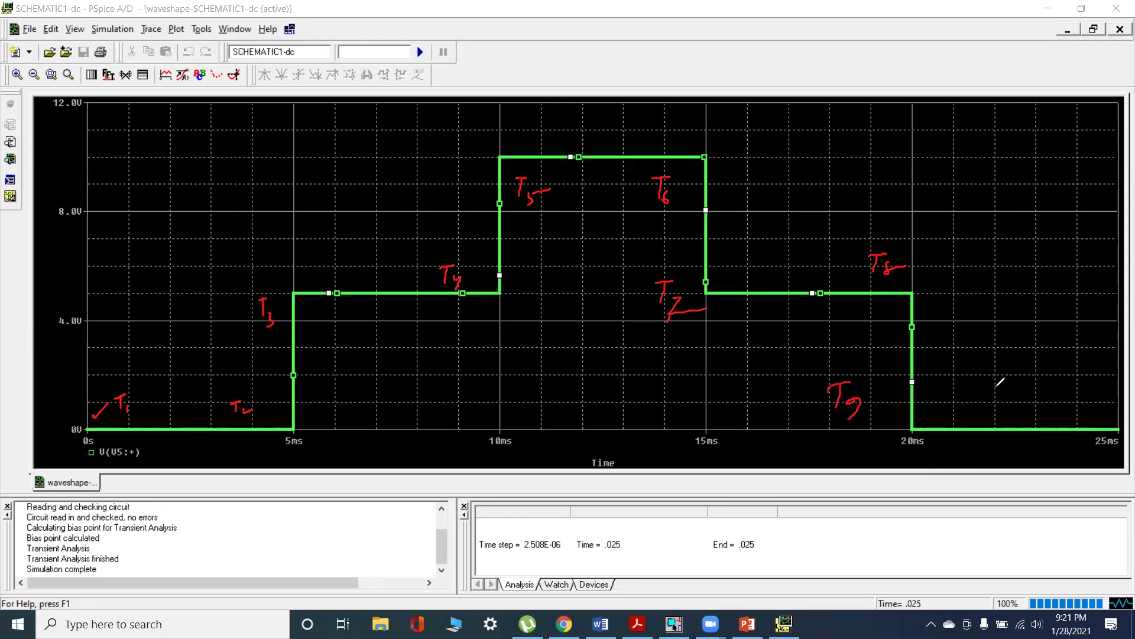
mouse_move(966, 384)
left_mouse_down()
mouse_move(998, 382)
mouse_move(980, 414)
mouse_move(987, 424)
mouse_move(999, 414)
left_mouse_up()
key("e")
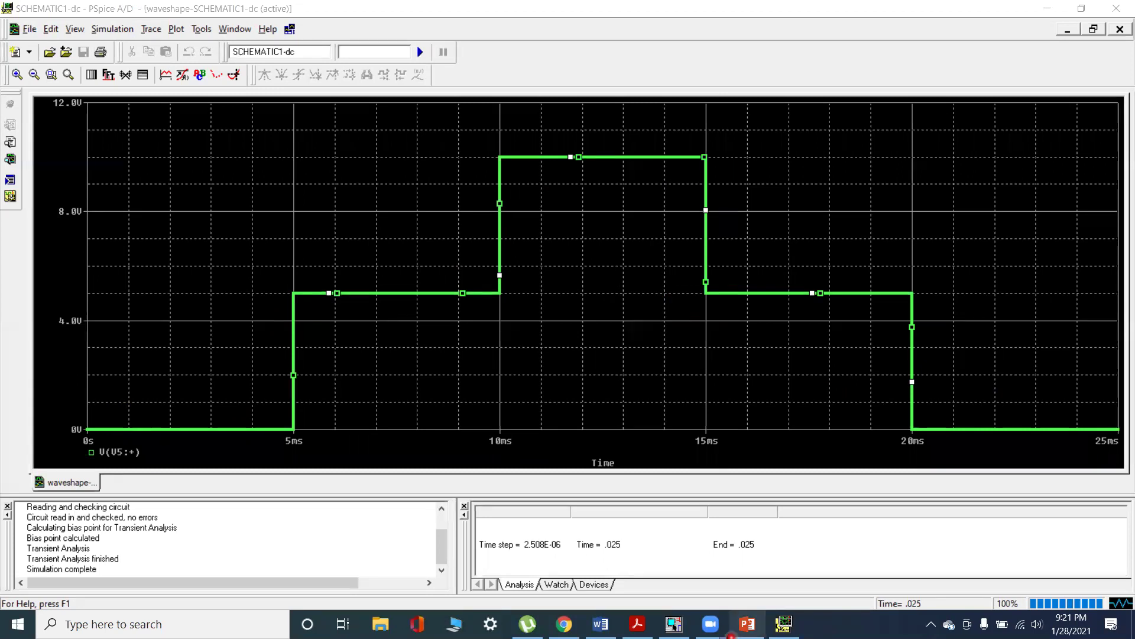
Step: Switch to PowerPoint, start the slide show from the Transient analysis slide and advance to the closing Thank You slide
left_click(747, 623)
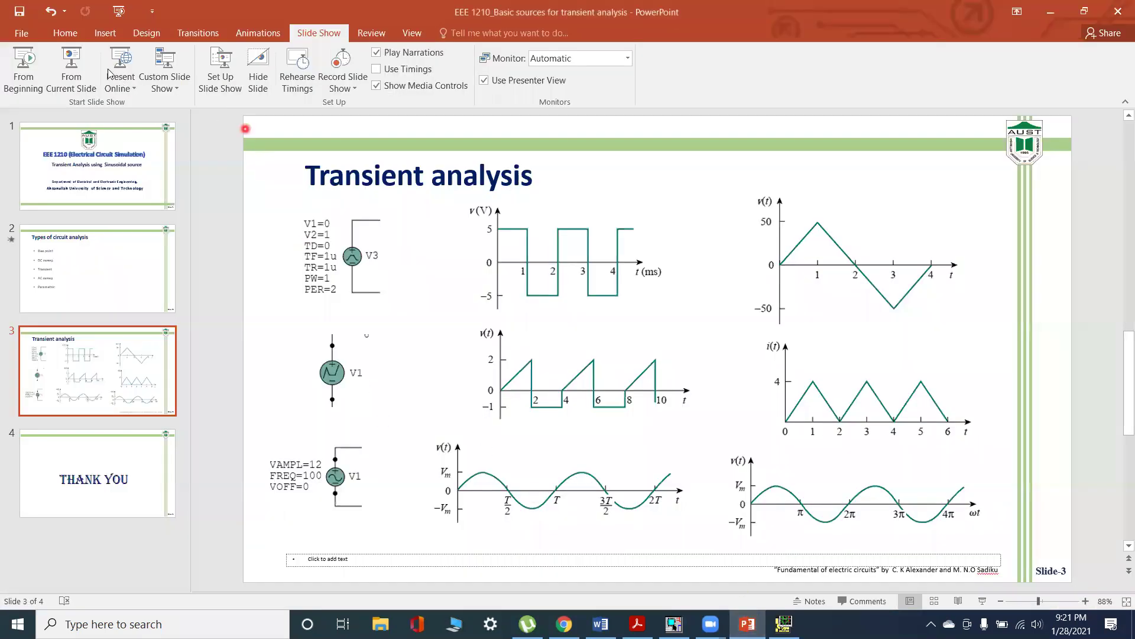
left_click(81, 74)
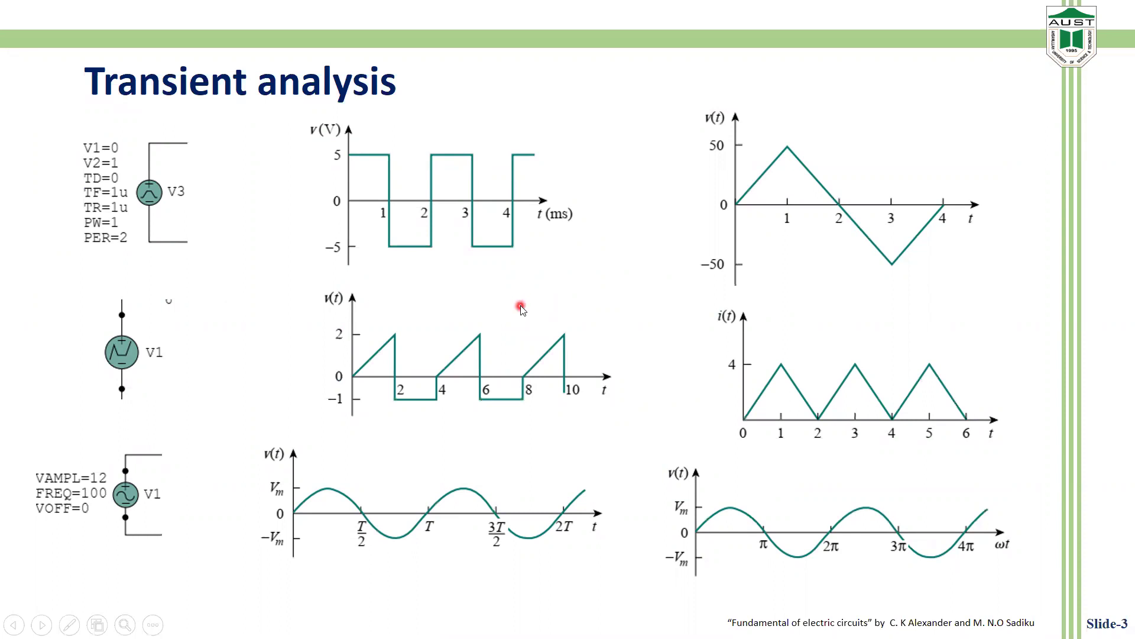
key("Right")
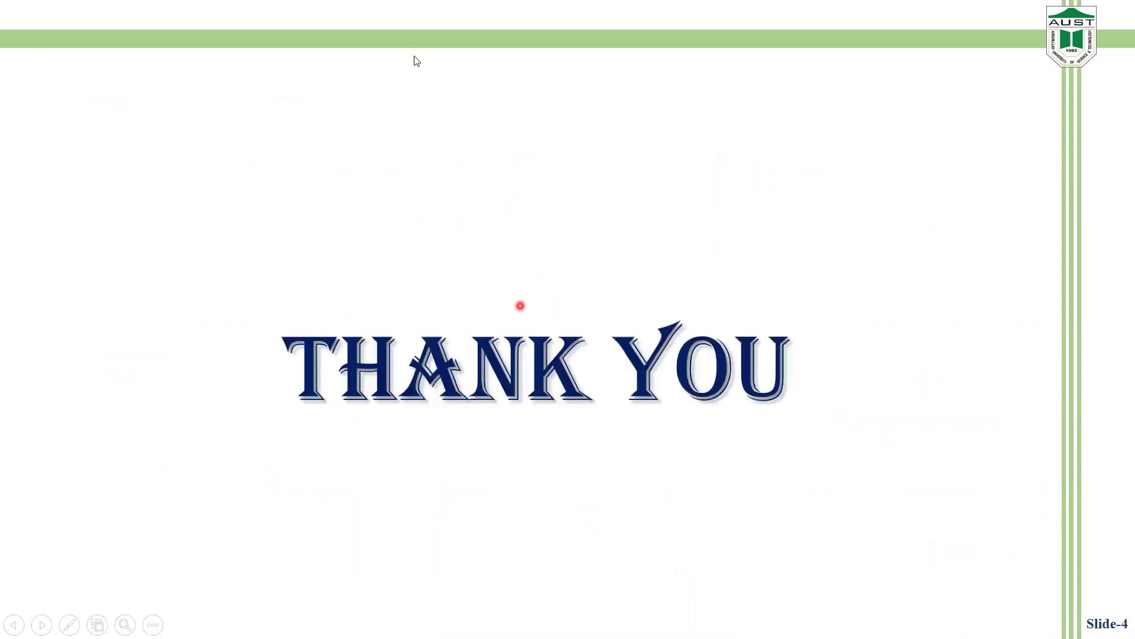